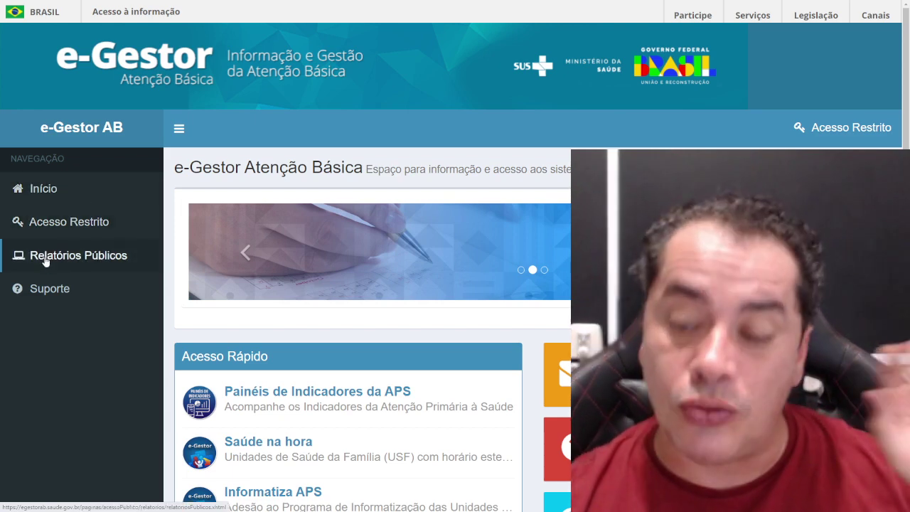
# Open the Pagamento APS (2022-atual) report form from the Financiamento APS section of the public reports
pyautogui.click(45, 262)
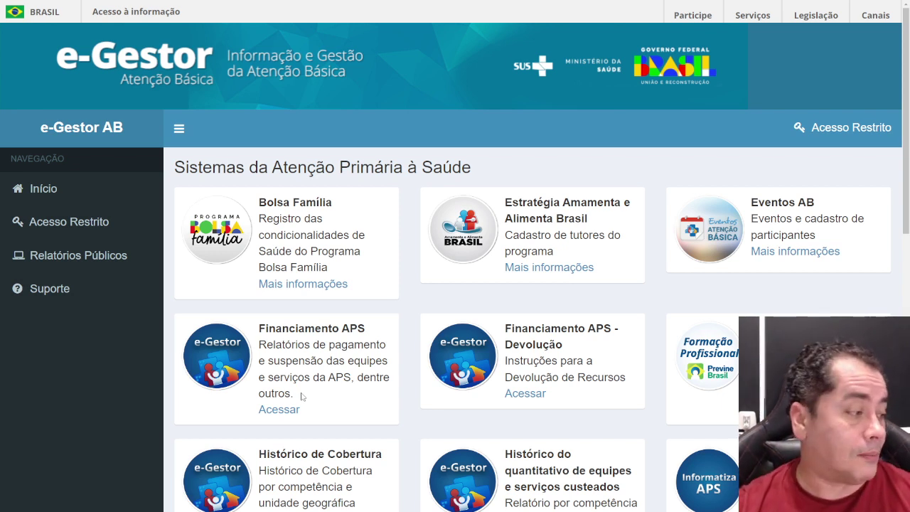
pyautogui.scroll(-2, 288, 412)
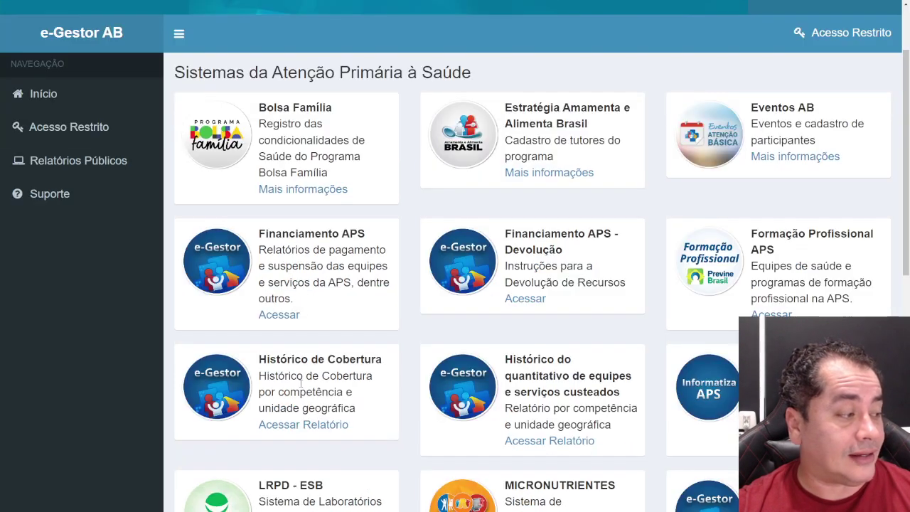
pyautogui.click(286, 319)
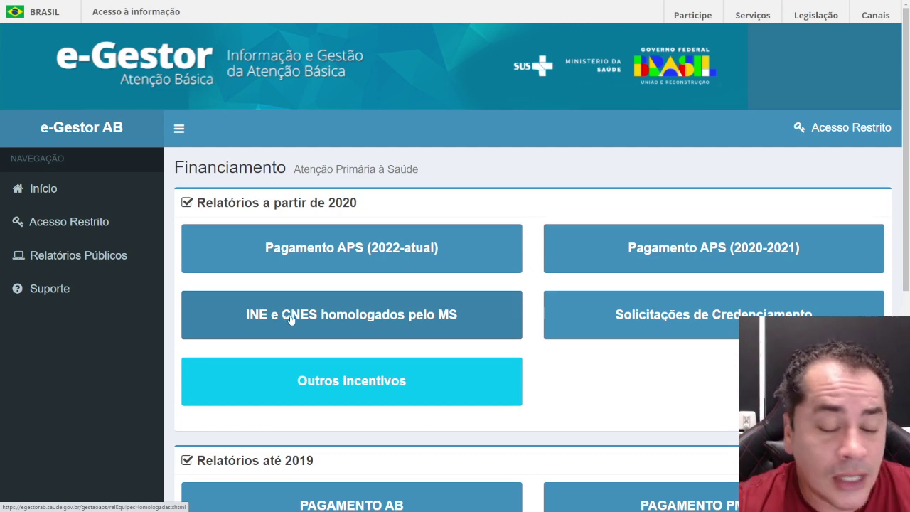
pyautogui.click(354, 259)
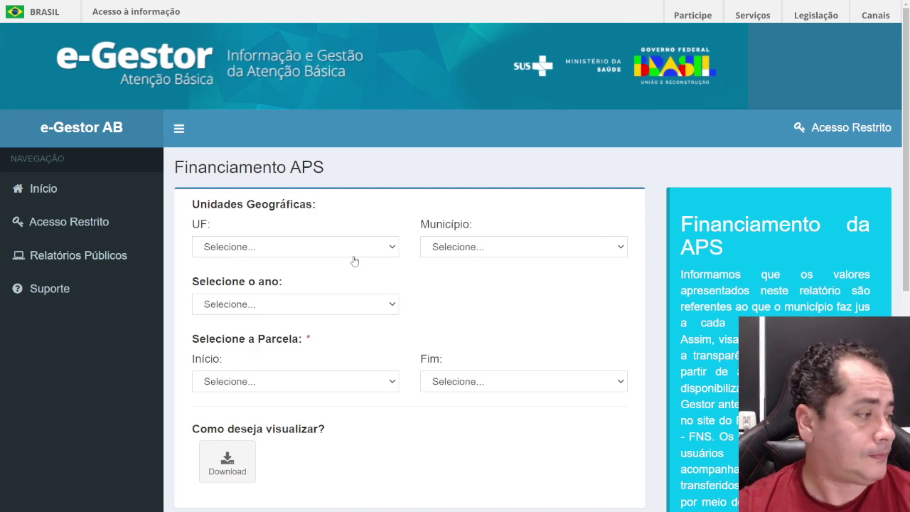
# Set the report's UF to SÃO PAULO and its Município to ** TODOS **
pyautogui.click(353, 261)
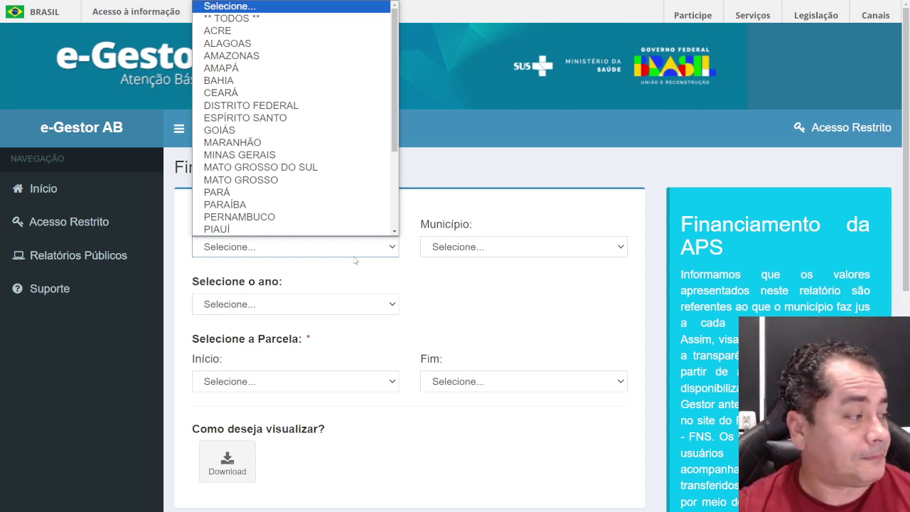
pyautogui.scroll(-3, 314, 212)
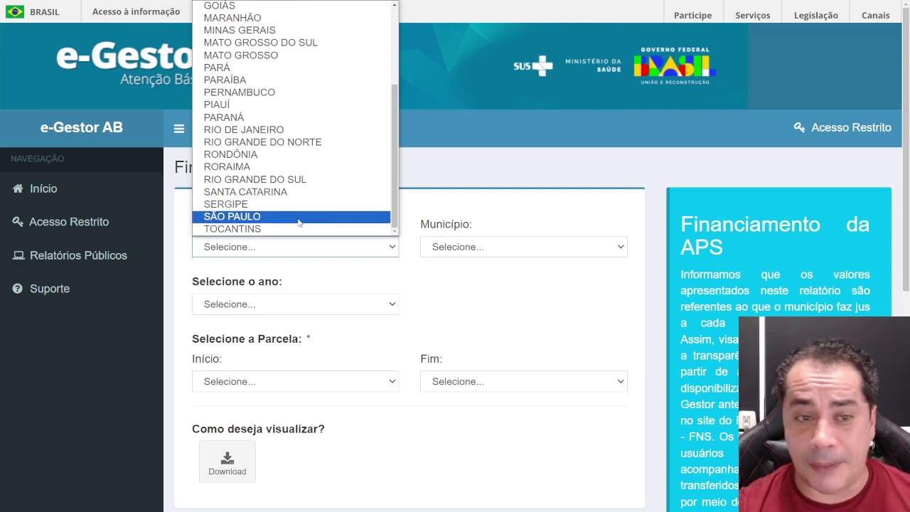
pyautogui.click(298, 216)
pyautogui.scroll(-1, 500, 229)
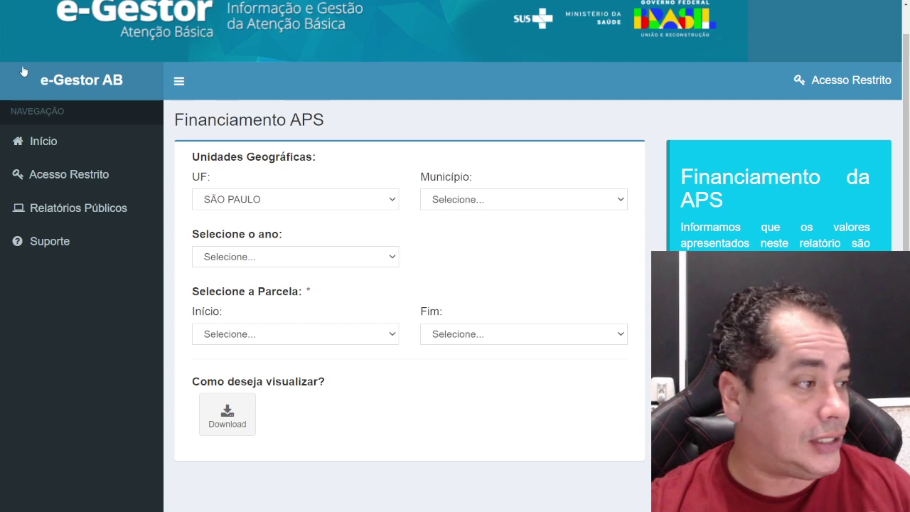
pyautogui.click(533, 204)
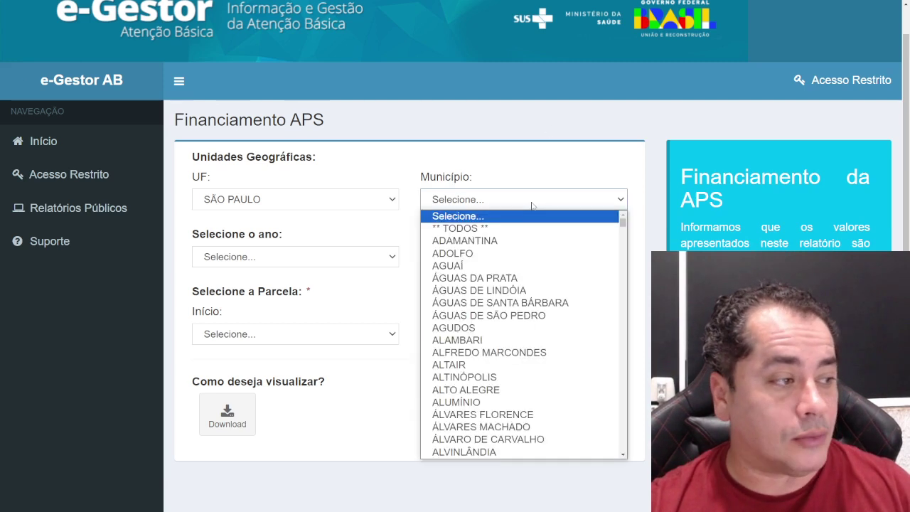
pyautogui.click(506, 229)
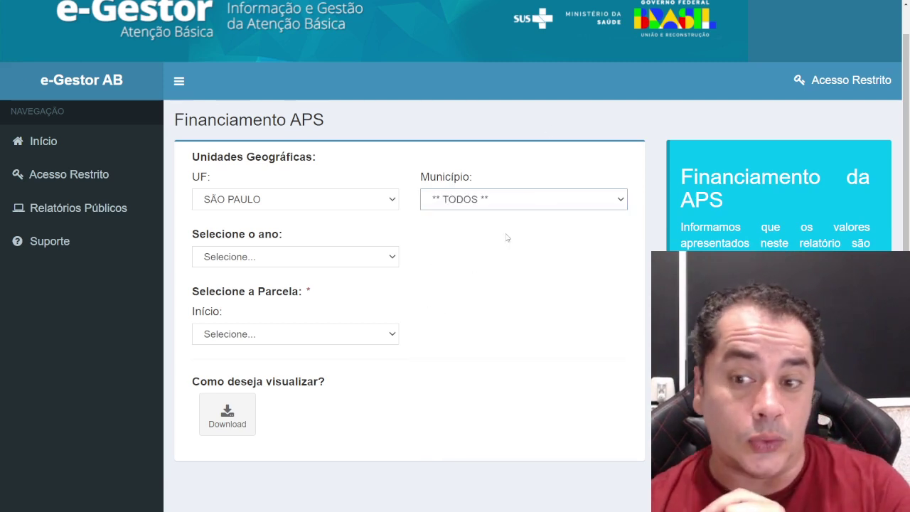
# Set the report year to 2023 and the starting parcela to SET/2023
pyautogui.click(382, 257)
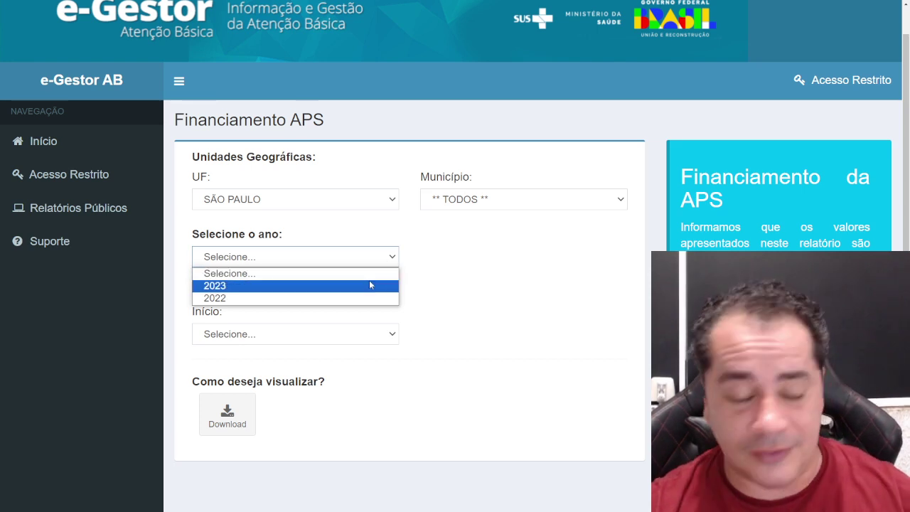
pyautogui.click(369, 285)
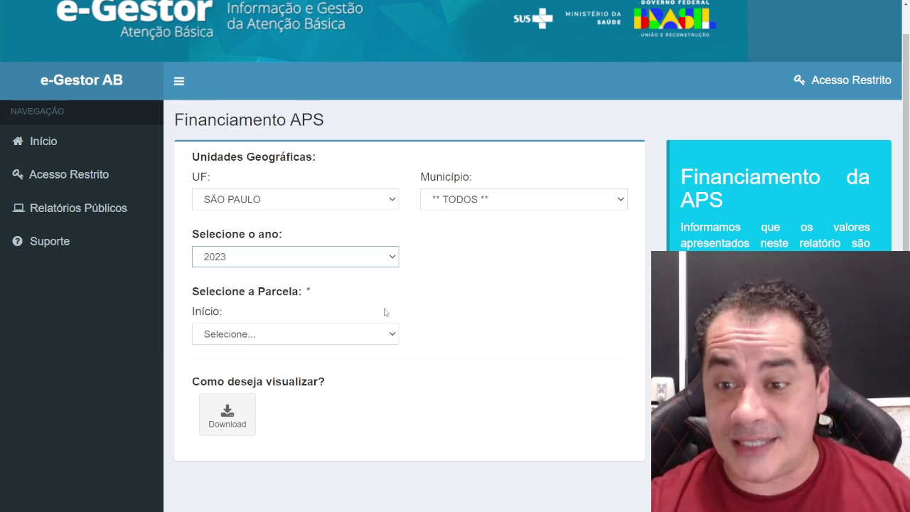
pyautogui.click(391, 334)
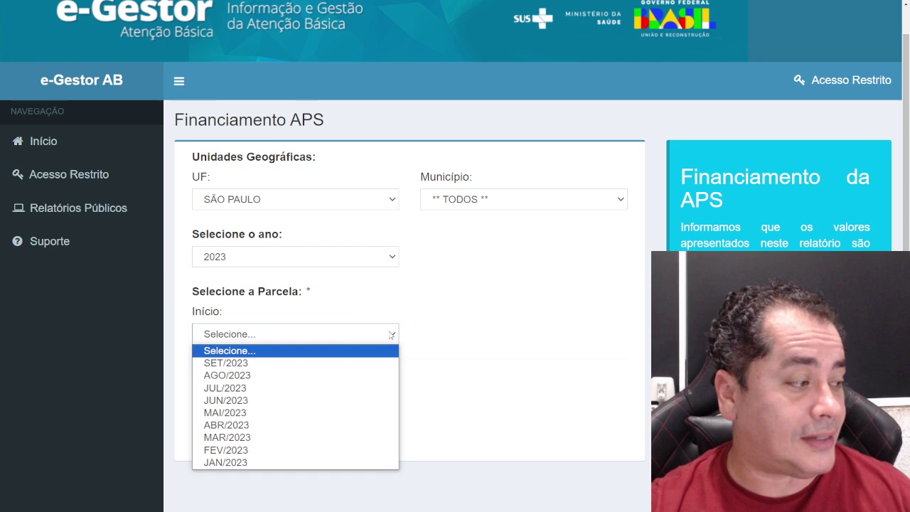
pyautogui.click(324, 363)
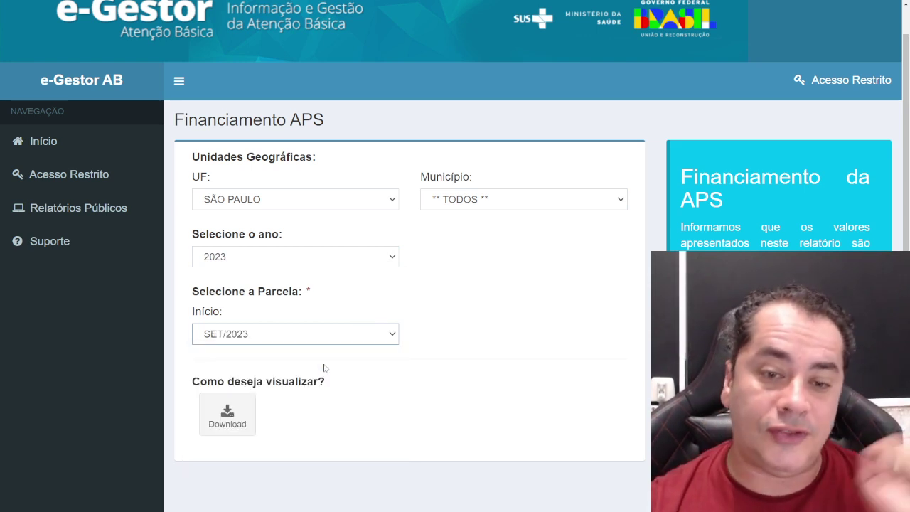
# Download the payment report, then open the file in Excel and enable editing
pyautogui.click(228, 424)
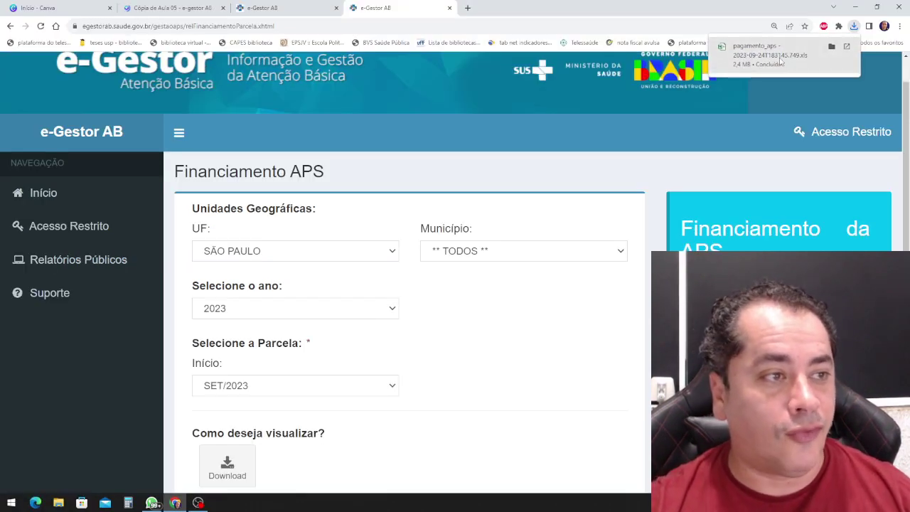
pyautogui.click(783, 58)
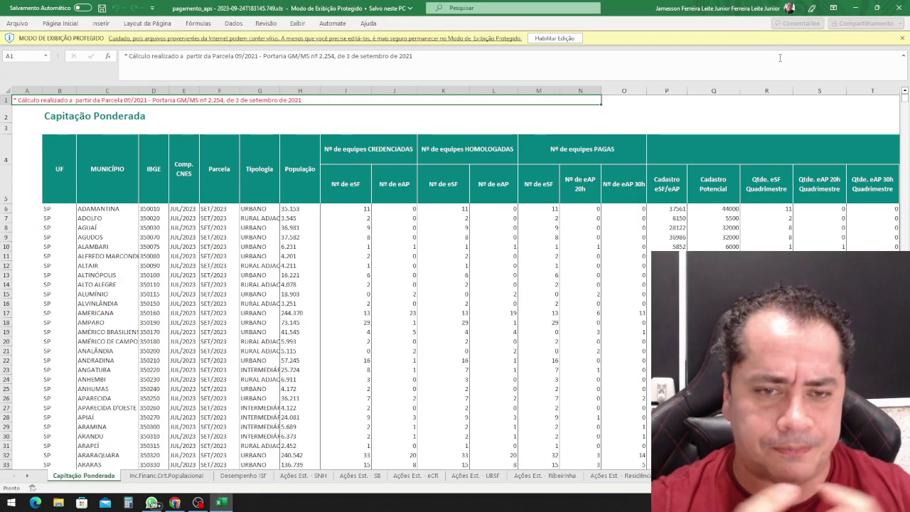
pyautogui.click(555, 38)
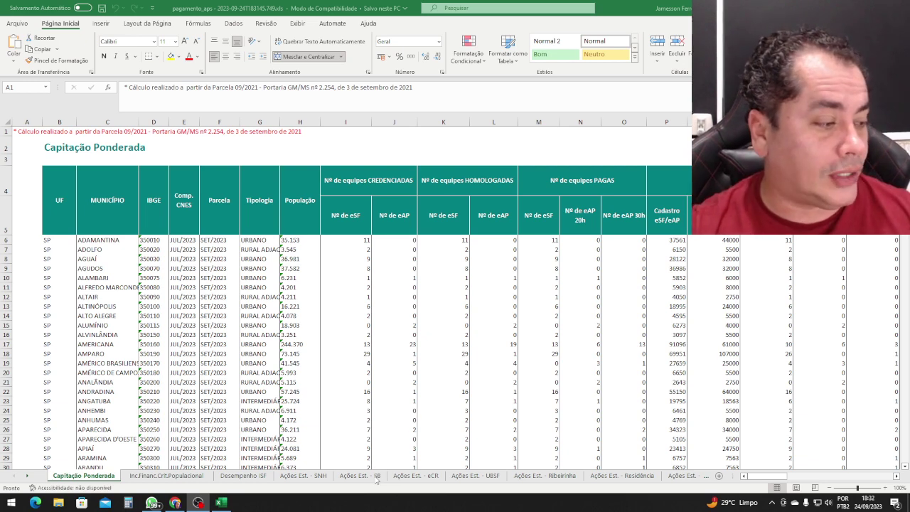
# Browse the Ações Estratégicas worksheets and open the one named Ações Estratégicas - Outros
pyautogui.click(416, 474)
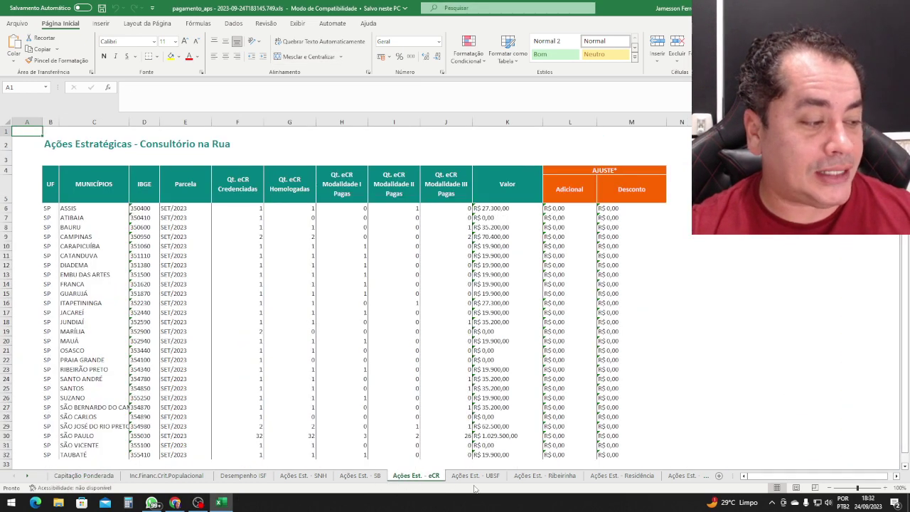
pyautogui.click(598, 481)
pyautogui.click(679, 477)
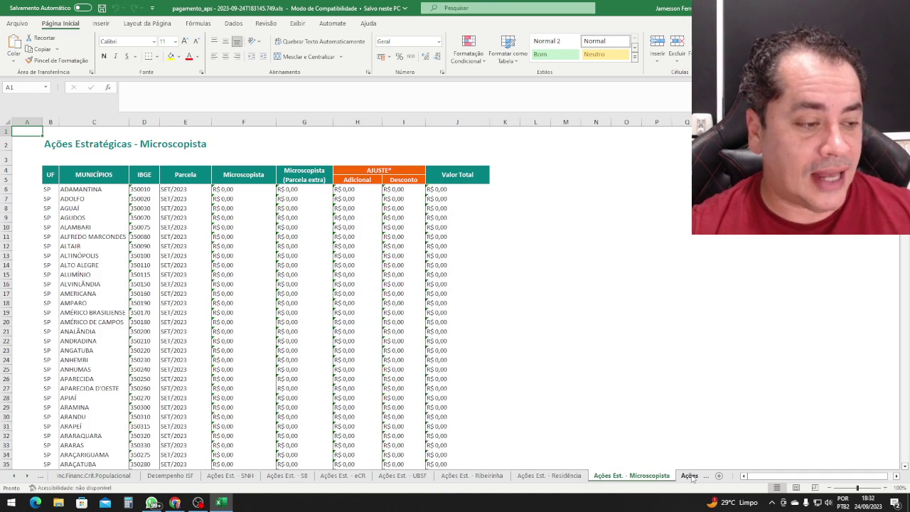
pyautogui.click(691, 478)
pyautogui.click(678, 482)
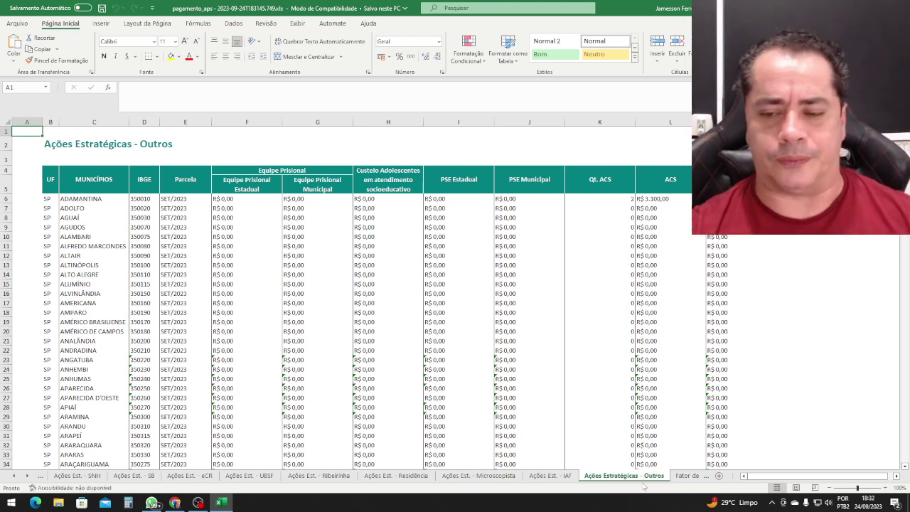
# Delete columns F to J, from Equipe Prisional Estadual through PSE Municipal
pyautogui.click(886, 488)
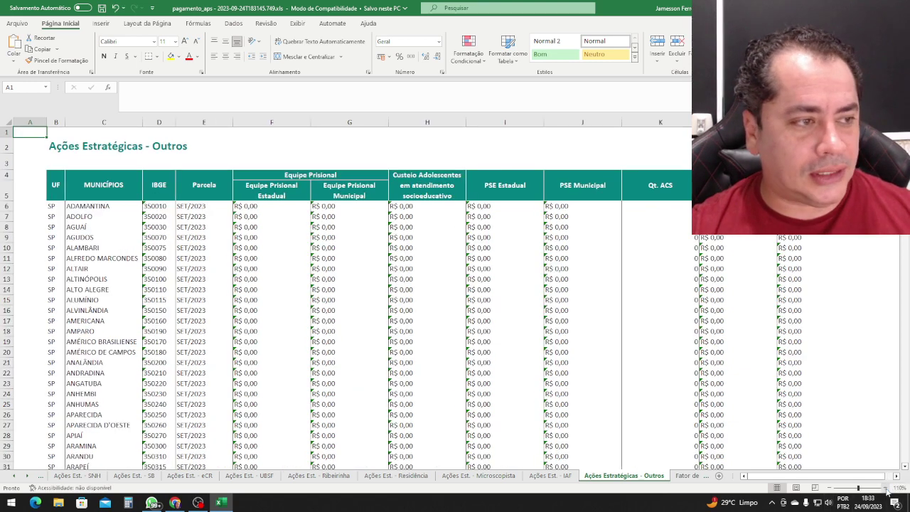
pyautogui.click(886, 487)
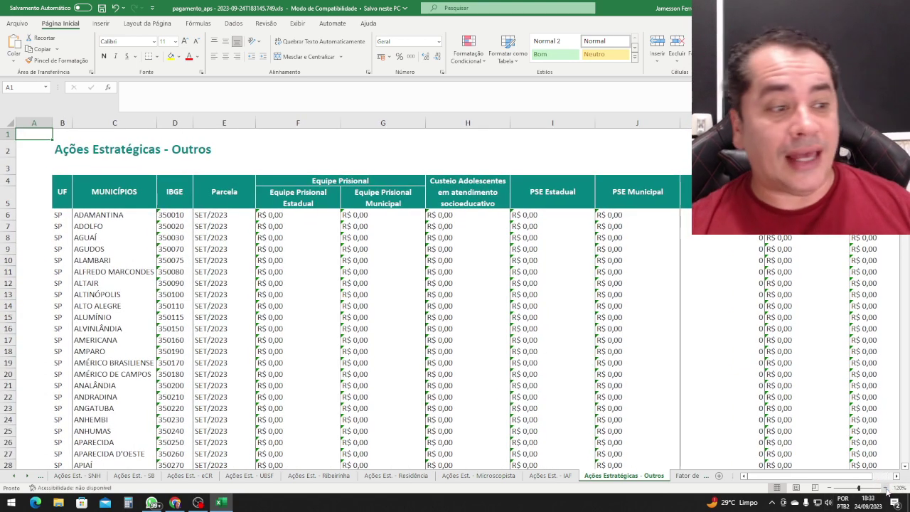
pyautogui.click(807, 122)
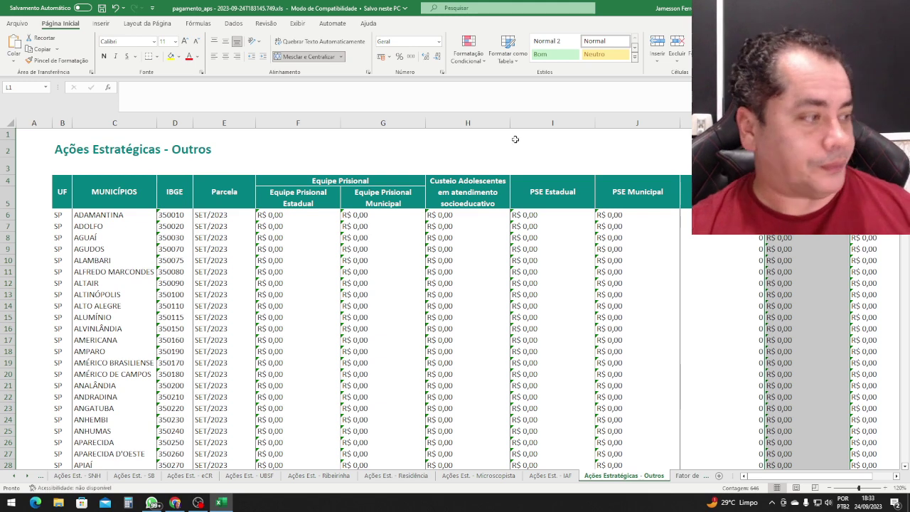
pyautogui.click(313, 123)
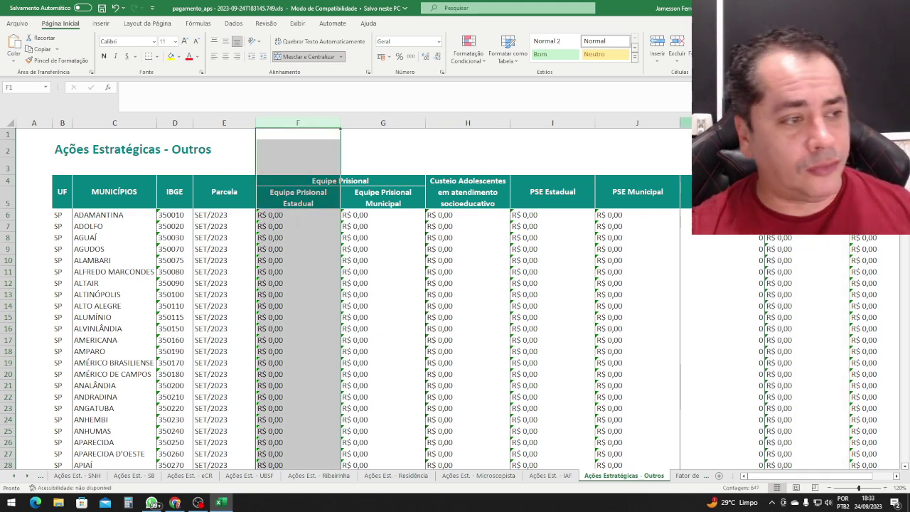
pyautogui.keyDown('shift'); pyautogui.click(678, 121); pyautogui.keyUp('shift')
pyautogui.rightClick(654, 126)
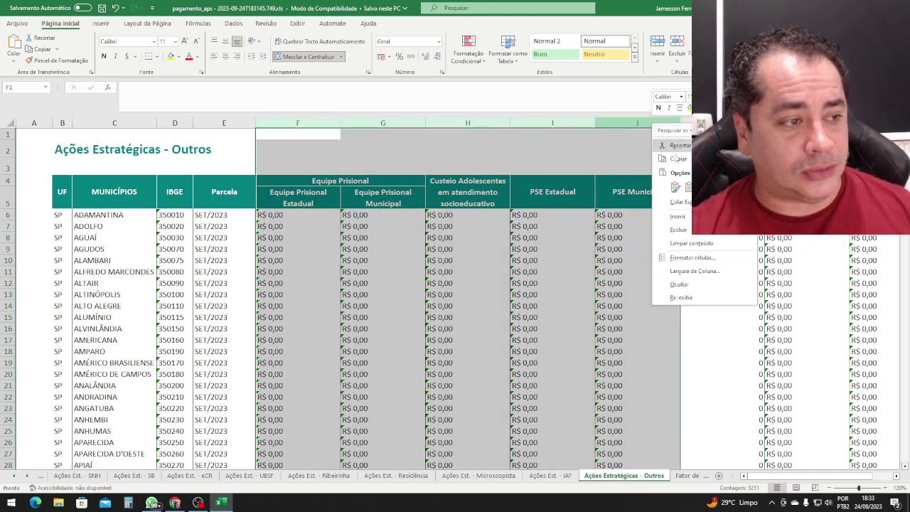
pyautogui.click(678, 230)
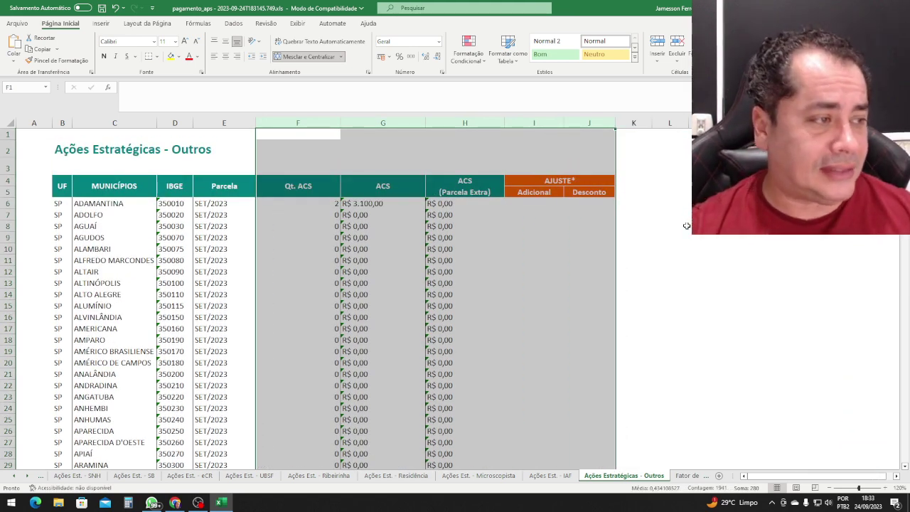
# Delete the two AJUSTE columns, Adicional and Desconto, after ACS (Parcela Extra)
pyautogui.click(686, 226)
pyautogui.moveTo(534, 123); pyautogui.dragTo(588, 117)
pyautogui.rightClick(587, 117)
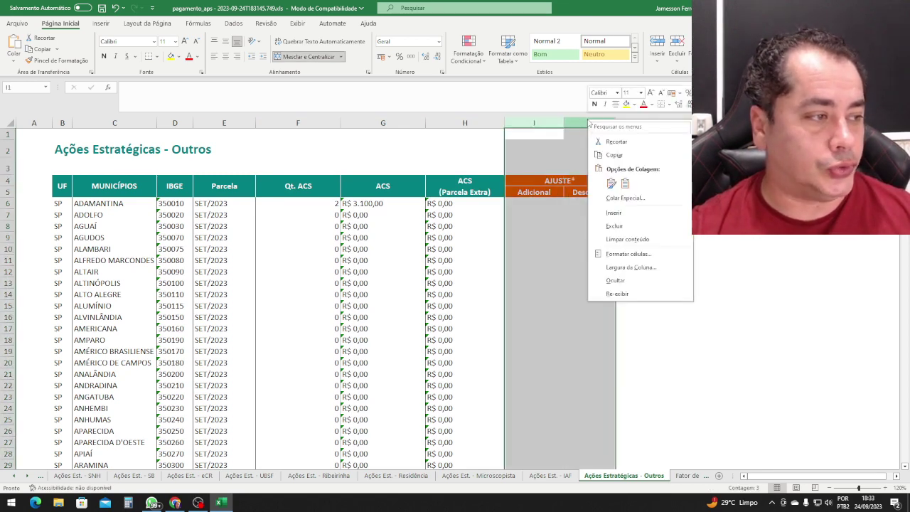
pyautogui.click(625, 226)
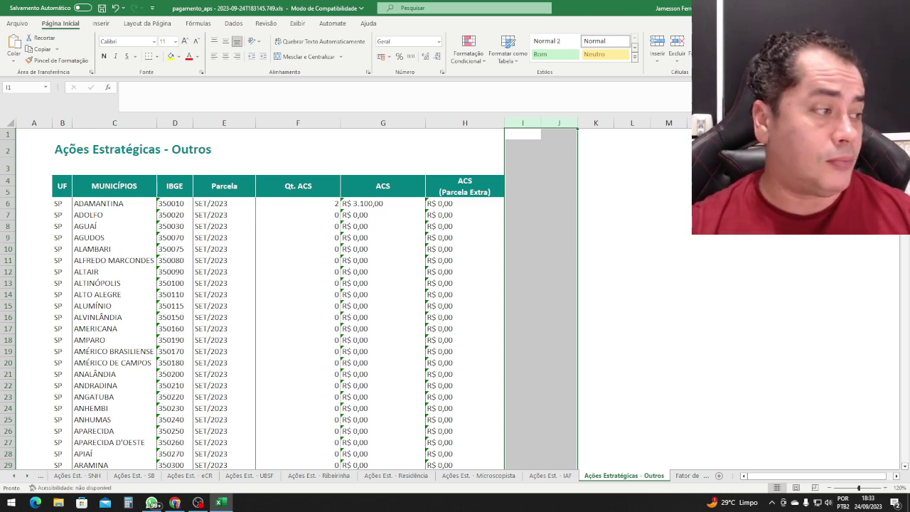
# Convert all text-stored values in the ACS column, from G6 down to the last row, to numbers
pyautogui.click(382, 213)
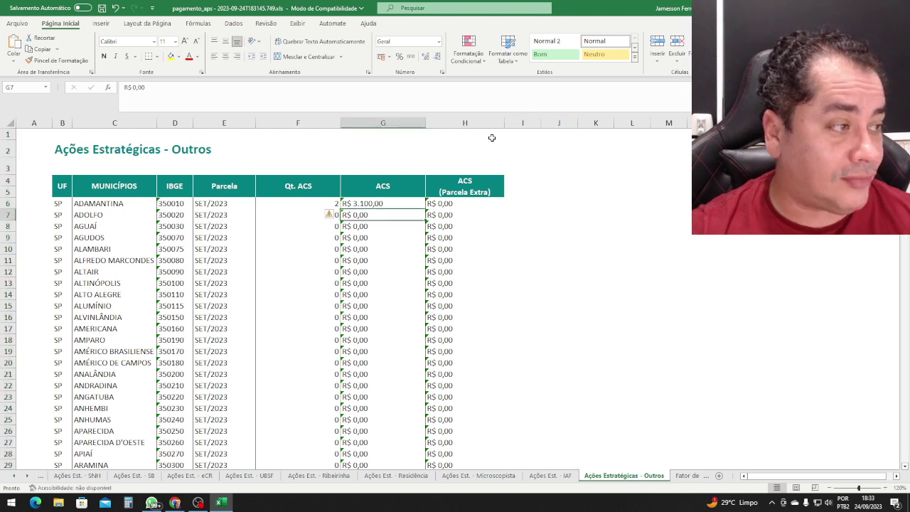
pyautogui.click(402, 201)
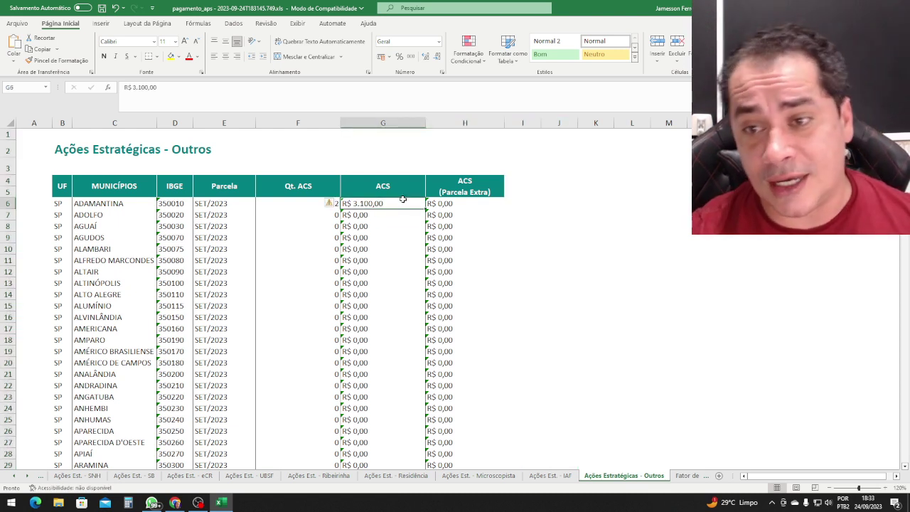
pyautogui.hotkey('ctrl', 'shift', 'Down')
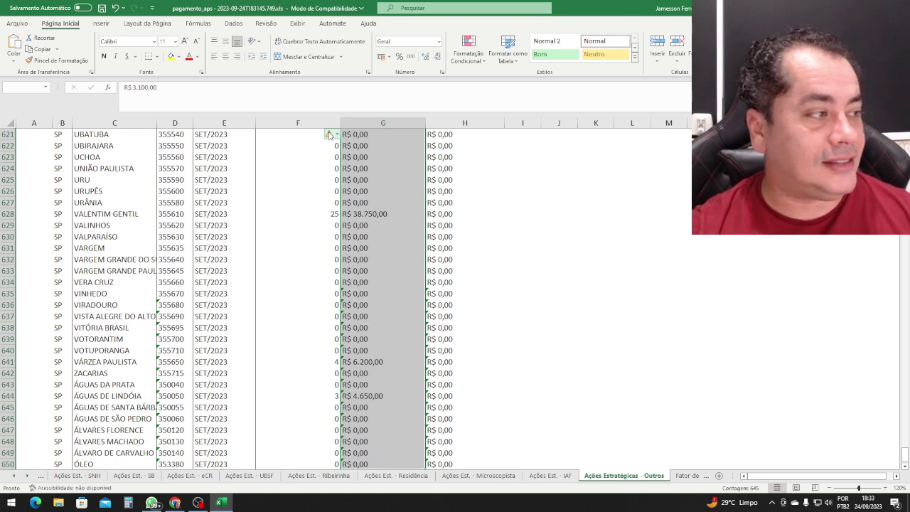
pyautogui.moveTo(329, 135)
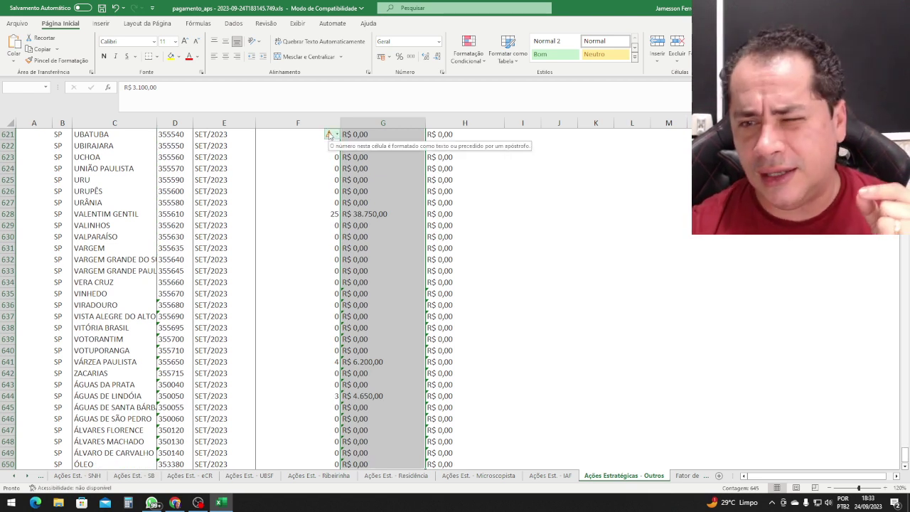
pyautogui.click(329, 135)
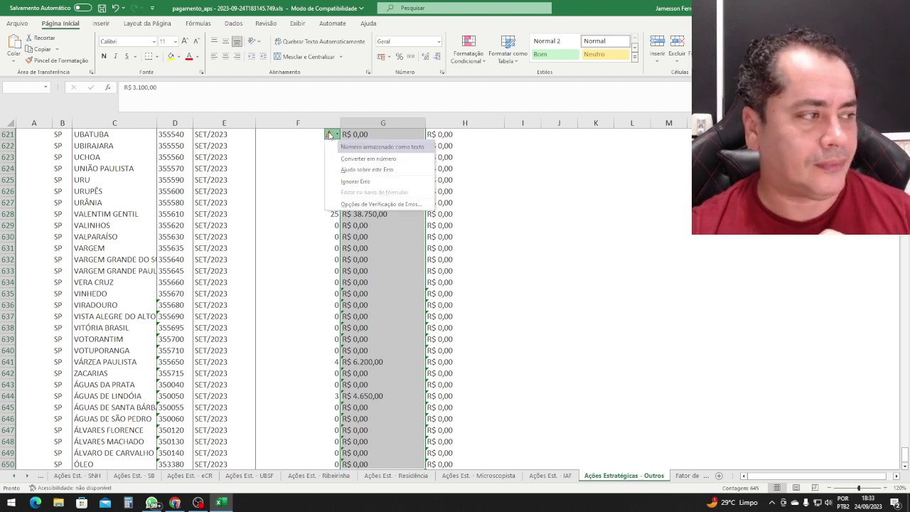
pyautogui.click(355, 158)
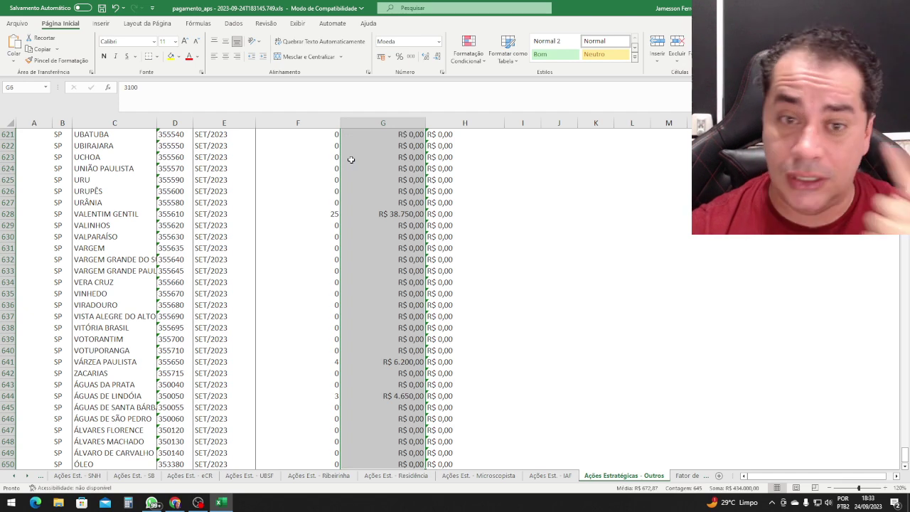
# Apply the Contábil number format with the R$ symbol to the ACS column values
pyautogui.click(390, 57)
pyautogui.click(400, 70)
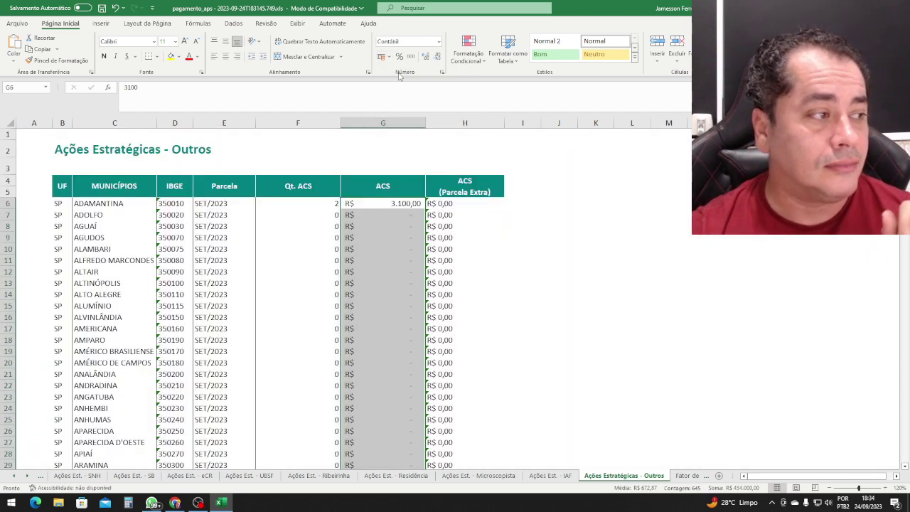
pyautogui.click(313, 204)
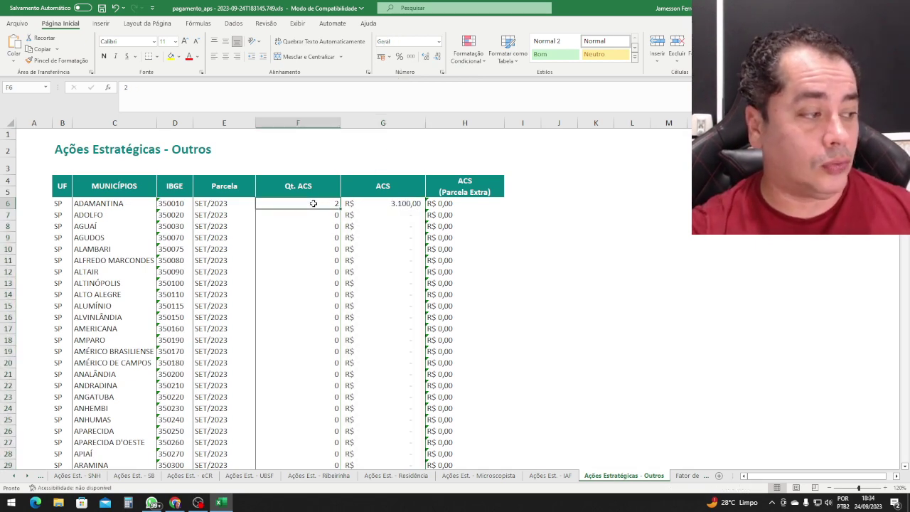
pyautogui.hotkey('ctrl', 'shift', 'Down')
pyautogui.hotkey('ctrl', 'Up')
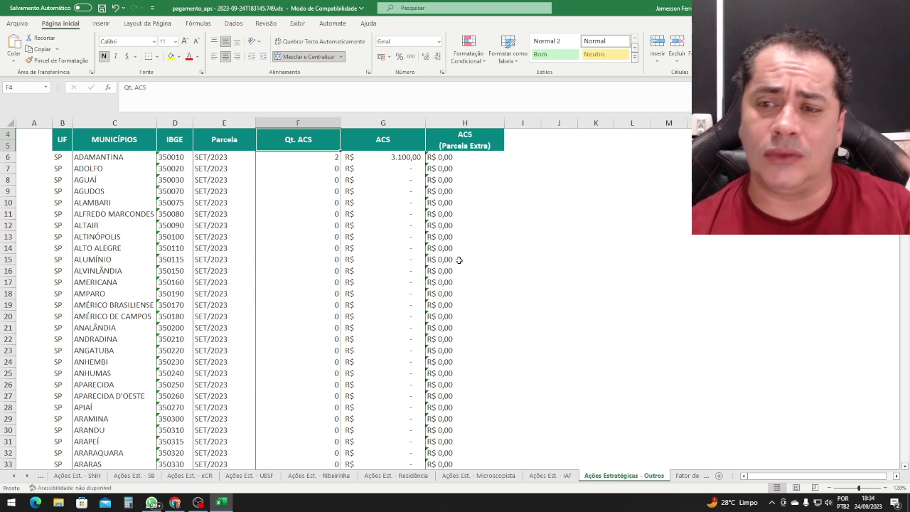
pyautogui.click(124, 165)
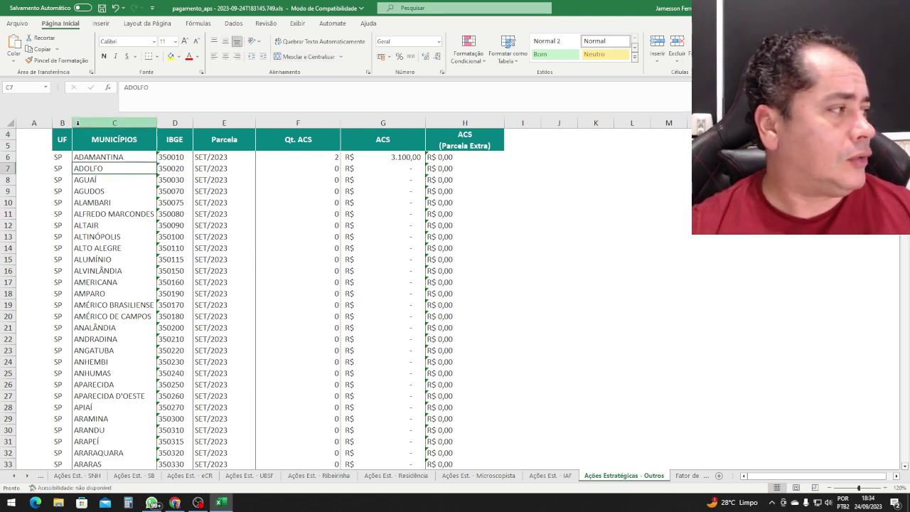
# Delete the IBGE column and the ACS (Parcela Extra) column from the table
pyautogui.click(178, 121)
pyautogui.rightClick(178, 118)
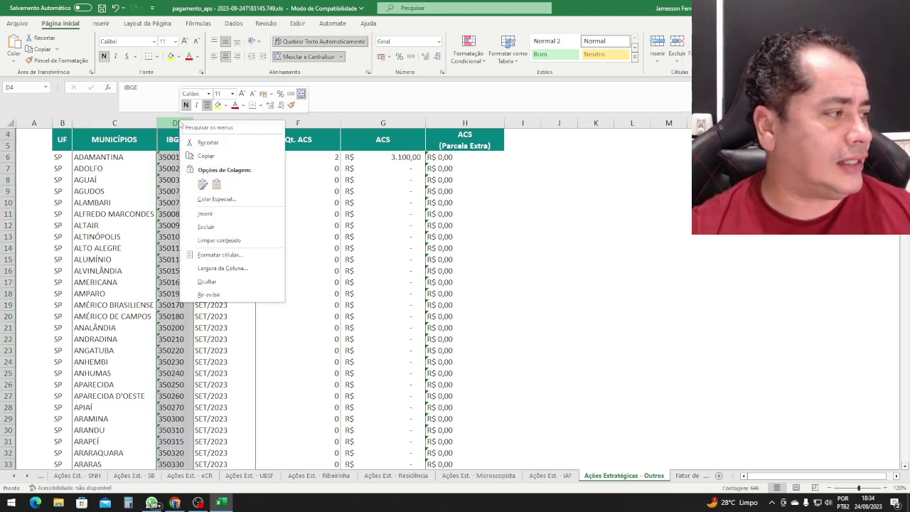
pyautogui.click(227, 224)
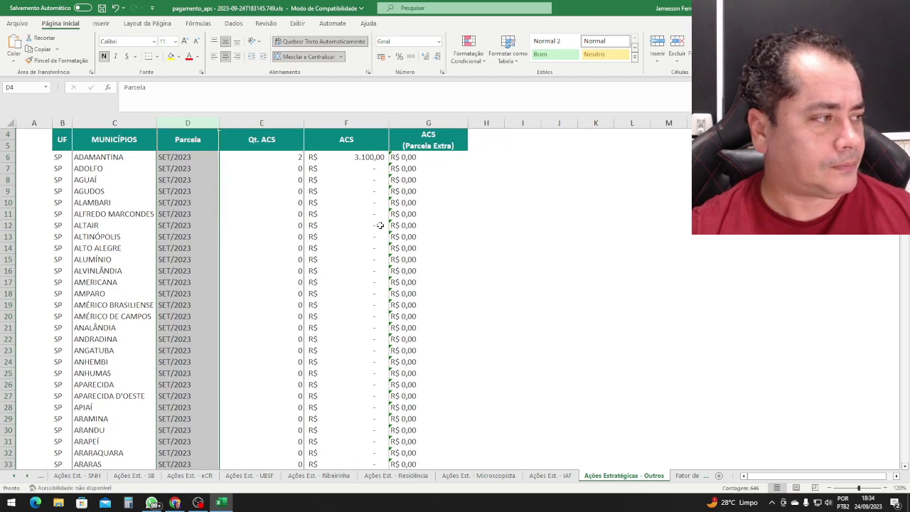
pyautogui.click(514, 226)
pyautogui.click(439, 122)
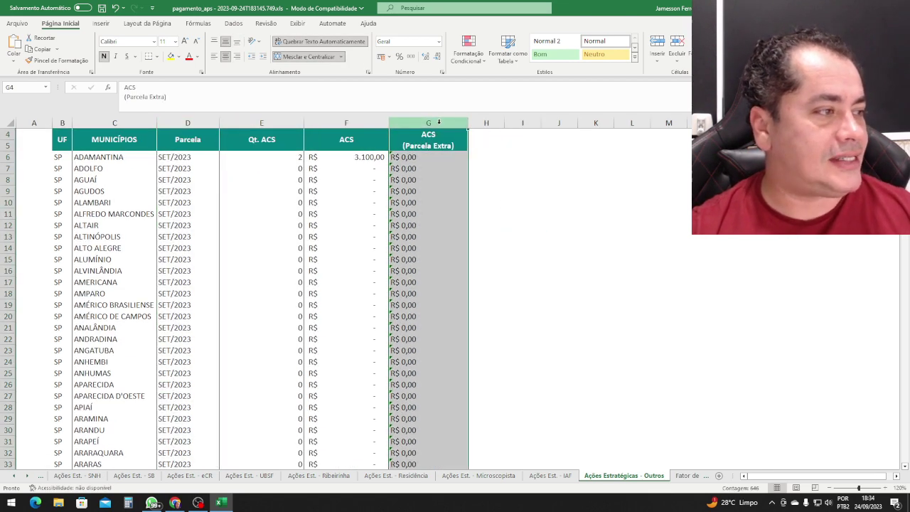
pyautogui.rightClick(439, 122)
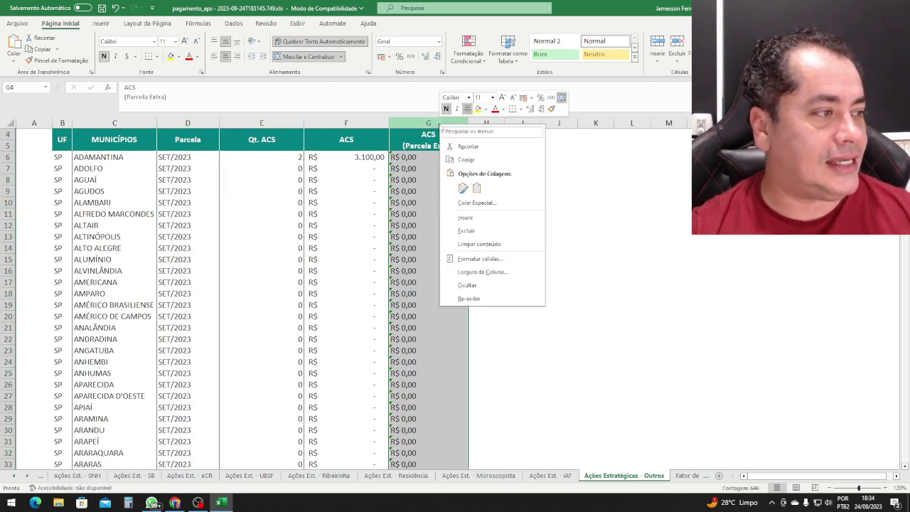
pyautogui.click(478, 232)
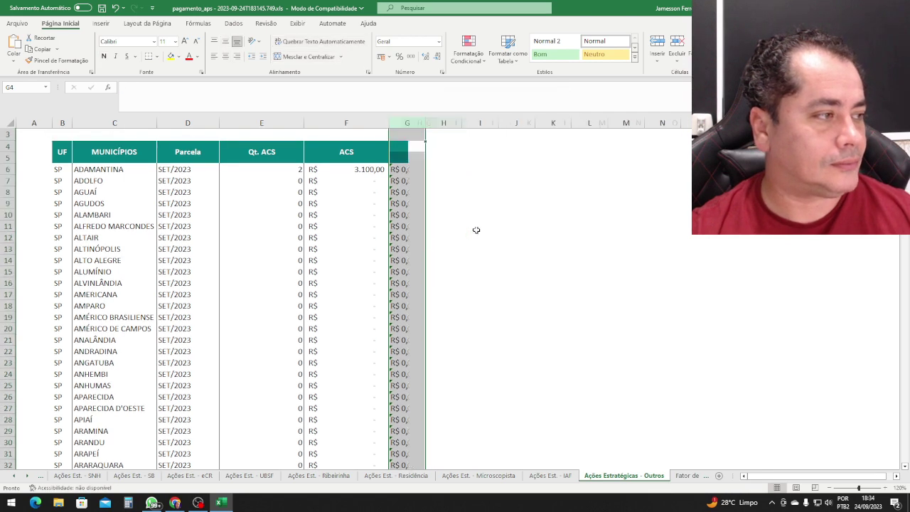
pyautogui.click(672, 222)
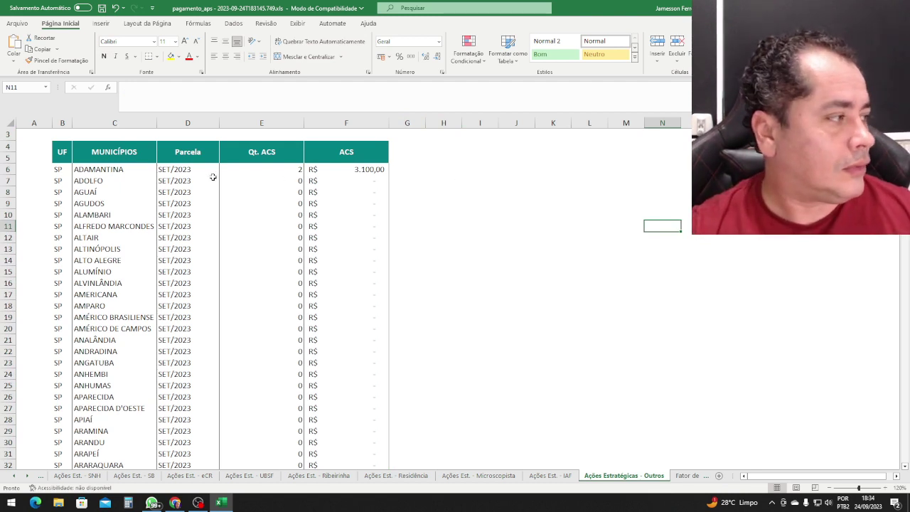
# Count the municipalities listed in the MUNICÍPIOS column from C6 down to the last row
pyautogui.click(126, 174)
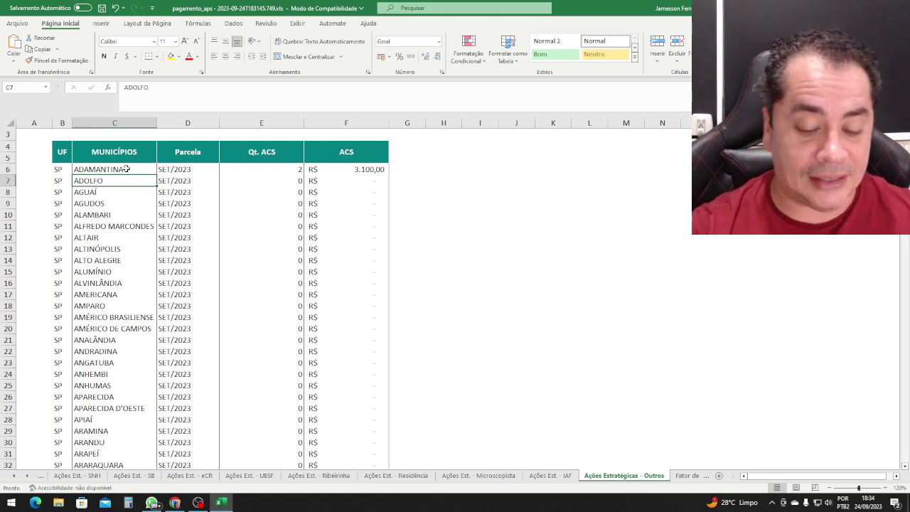
pyautogui.click(126, 169)
pyautogui.hotkey('ctrl', 'shift', 'Down')
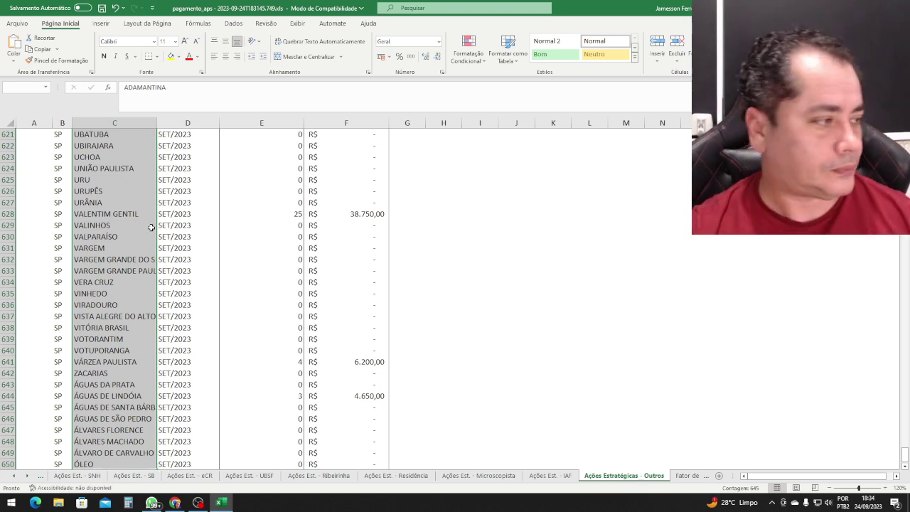
pyautogui.click(466, 298)
pyautogui.hotkey('ctrl', 'Up')
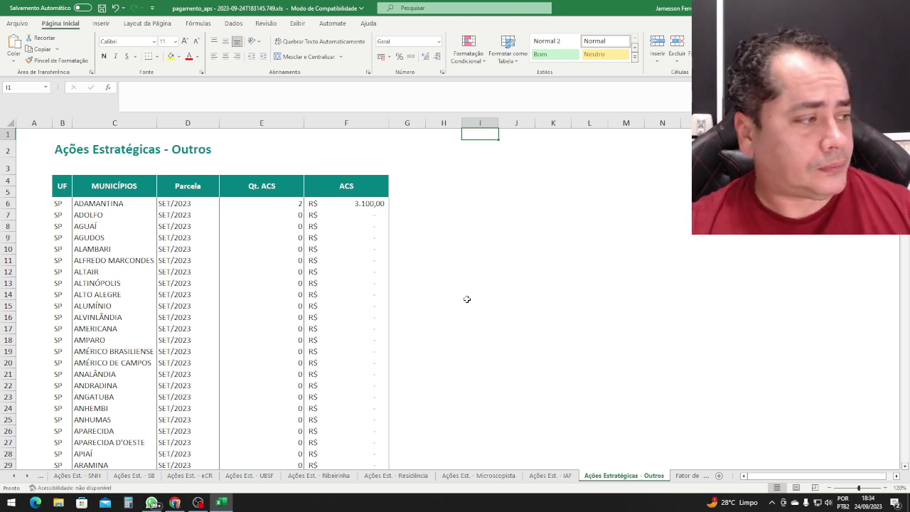
# Add filters to the whole table from the UF header in B4 through the ACS column's last row
pyautogui.click(65, 185)
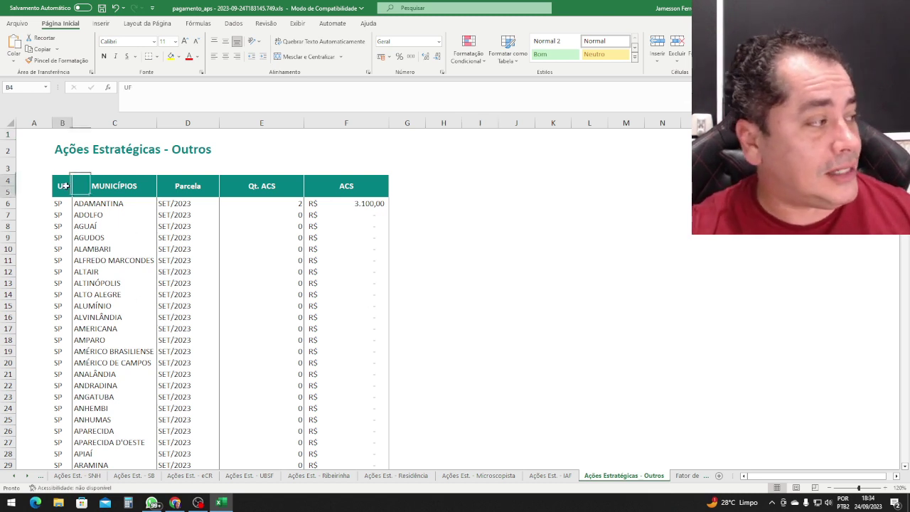
pyautogui.hotkey('ctrl', 'shift', 'Right')
pyautogui.hotkey('shift', 'Down')
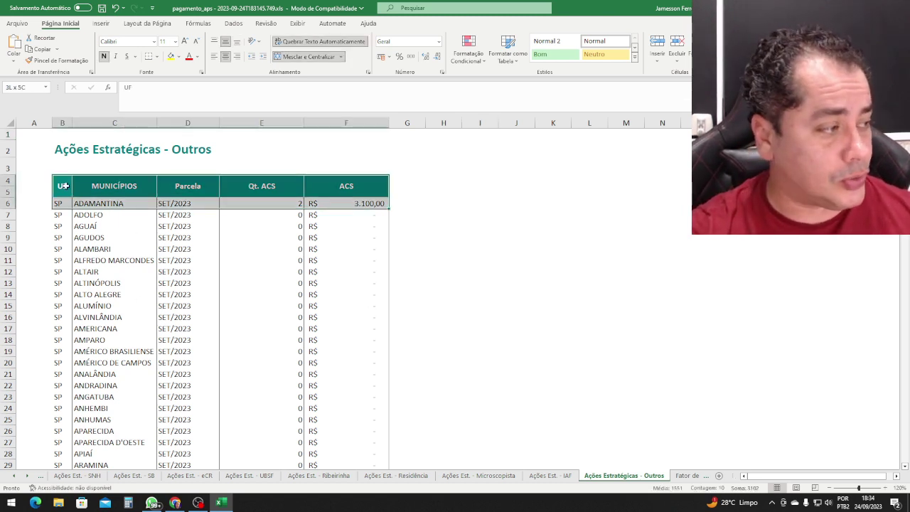
pyautogui.hotkey('ctrl', 'shift', 'Down')
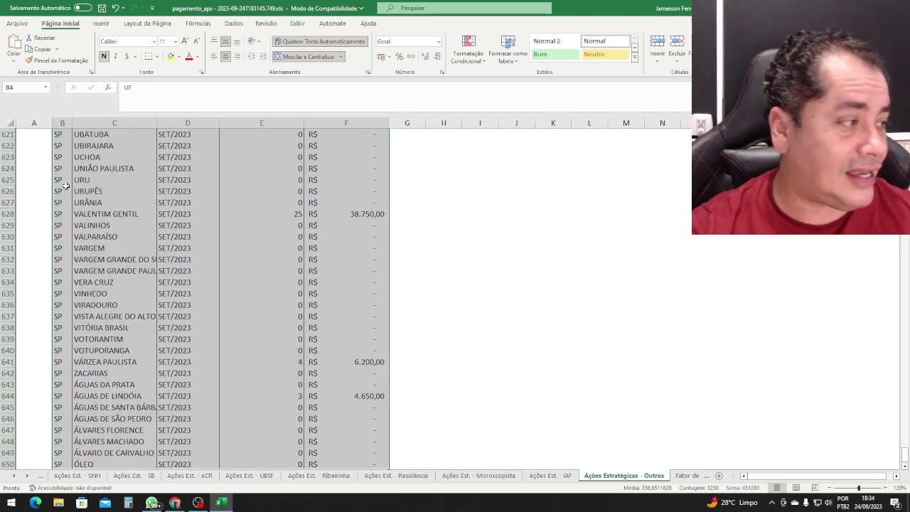
pyautogui.hotkey('ctrl', 'Up')
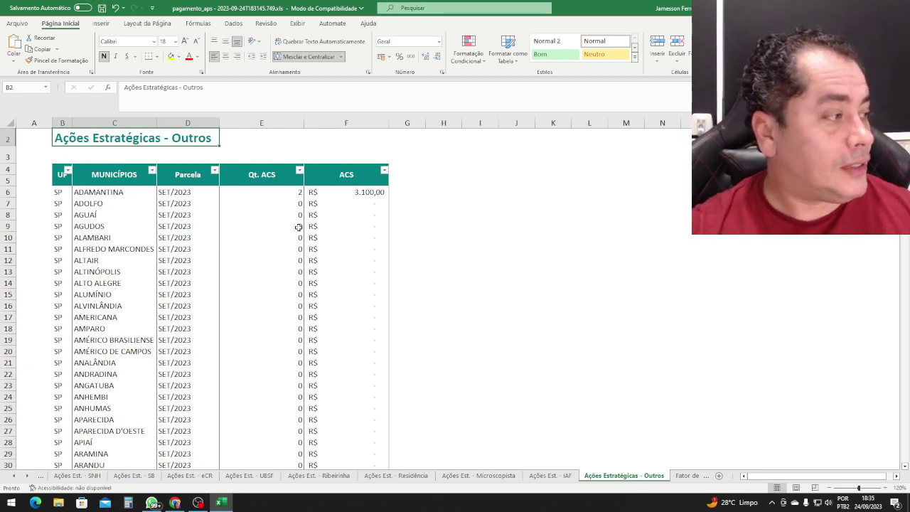
pyautogui.click(478, 224)
pyautogui.click(66, 176)
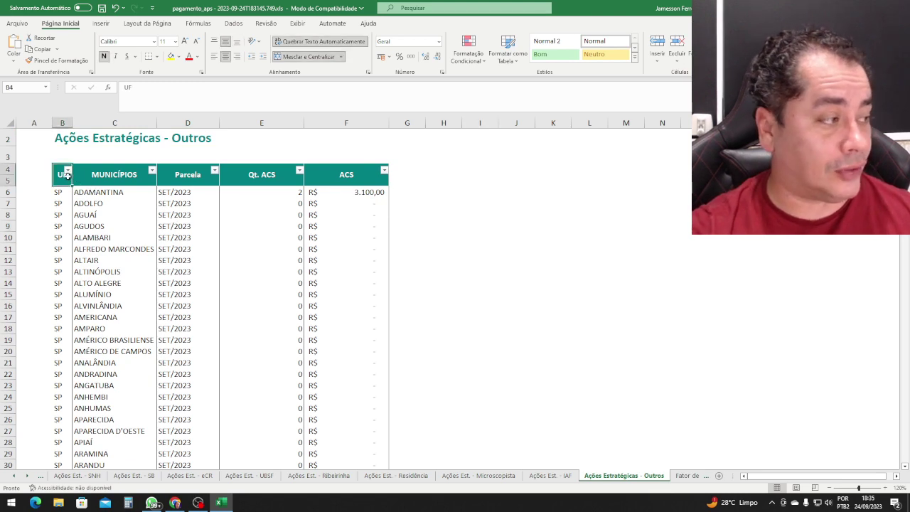
pyautogui.hotkey('ctrl', 'shift', 'Right')
pyautogui.hotkey('shift', 'Down')
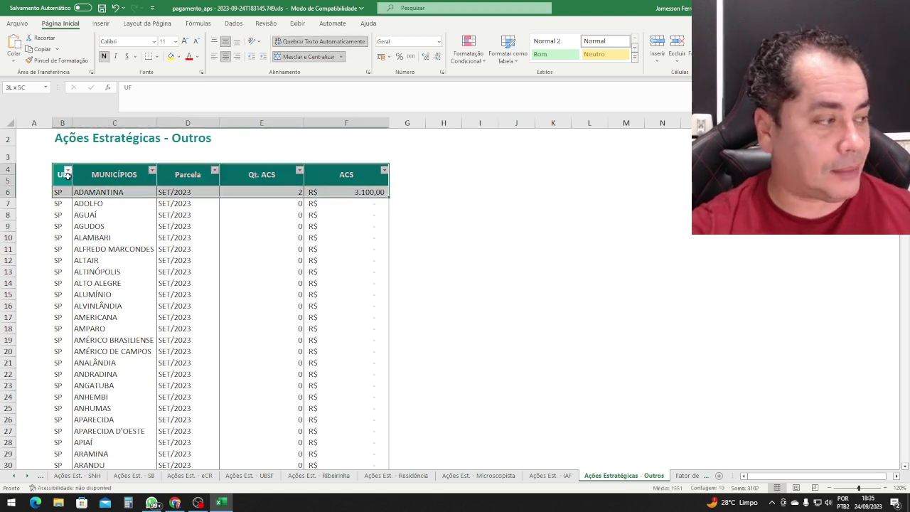
pyautogui.hotkey('ctrl', 'shift', 'Down')
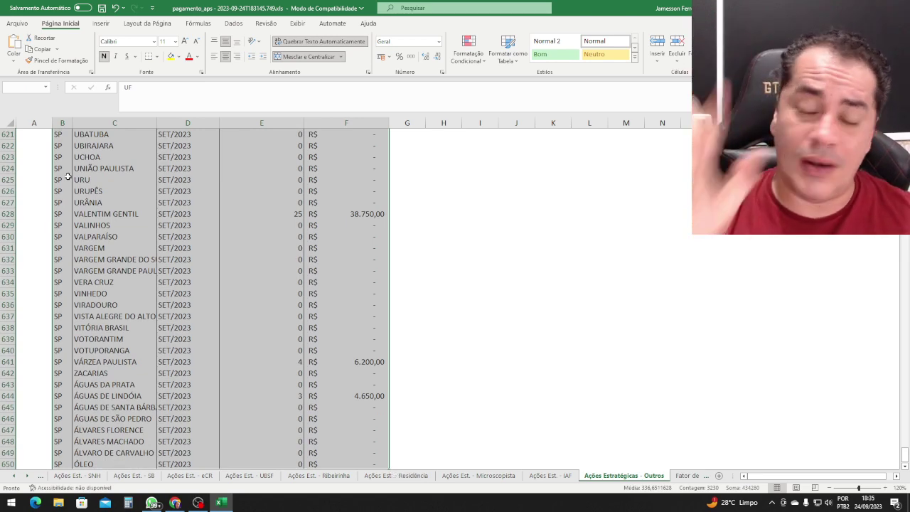
pyautogui.hotkey('ctrl', 'Up')
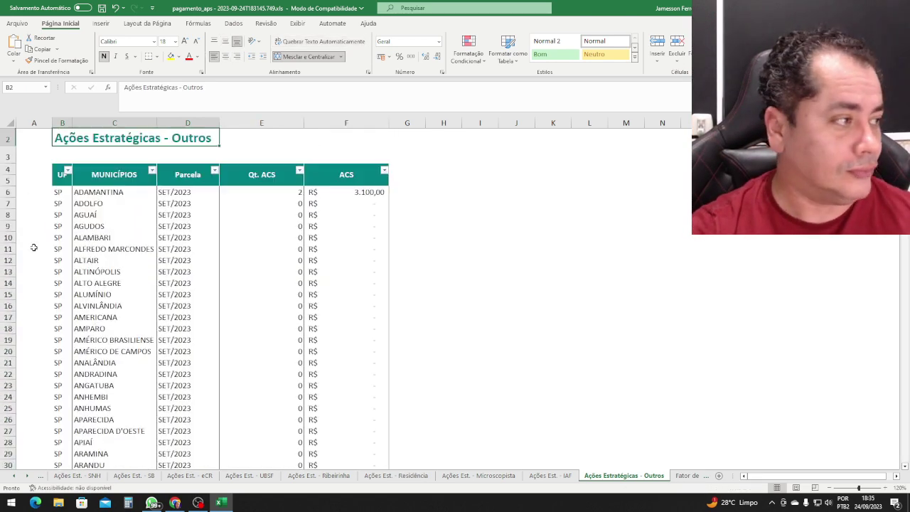
pyautogui.click(509, 226)
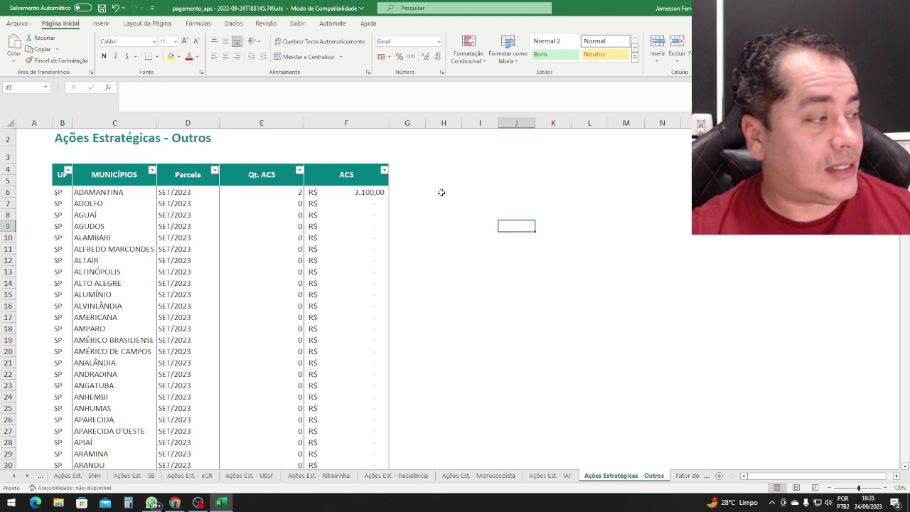
# Filter the Qt. ACS column to exclude rows with the value 0
pyautogui.click(299, 171)
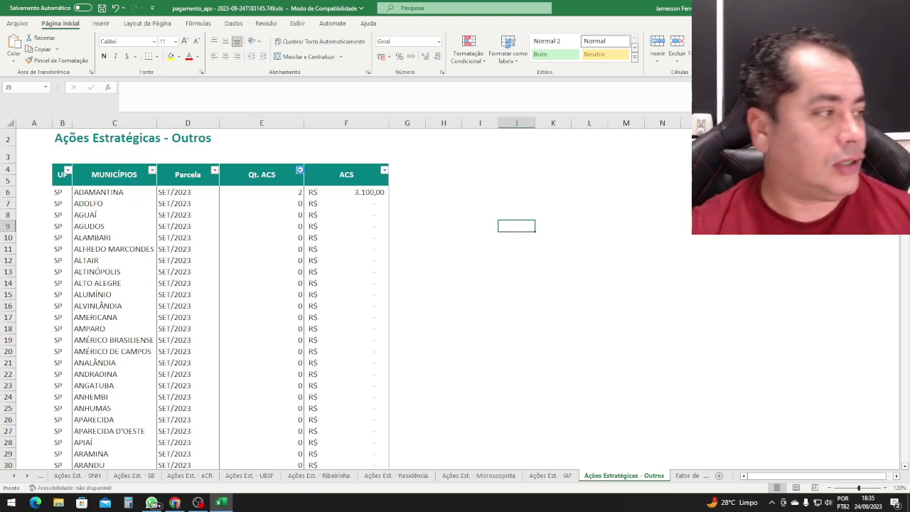
pyautogui.click(232, 294)
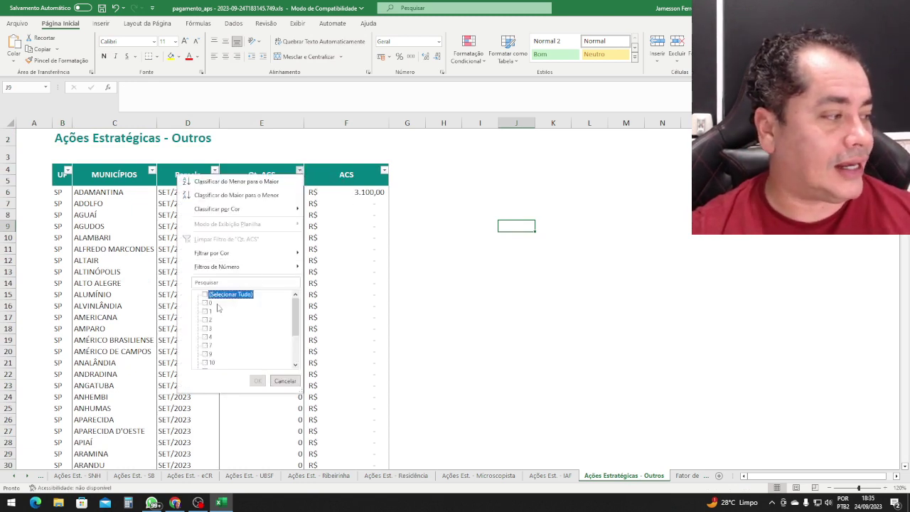
pyautogui.click(209, 303)
pyautogui.click(231, 295)
pyautogui.click(207, 302)
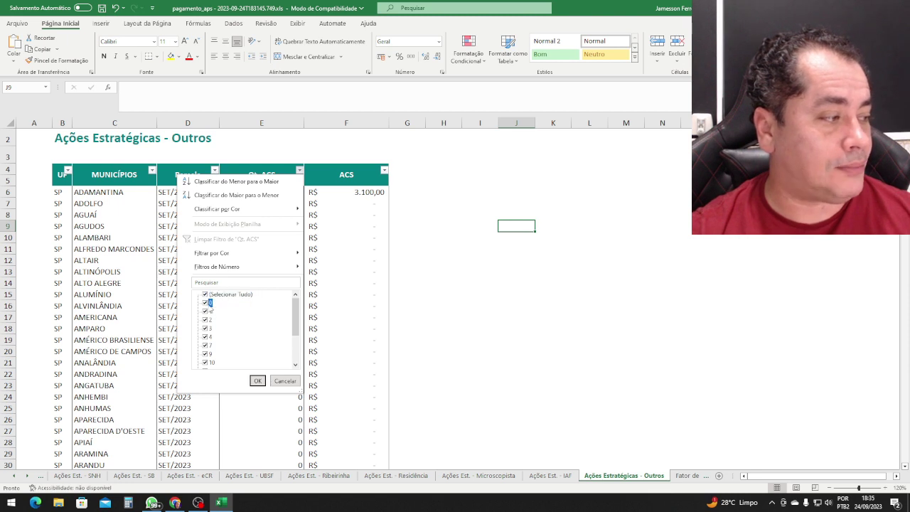
pyautogui.click(257, 380)
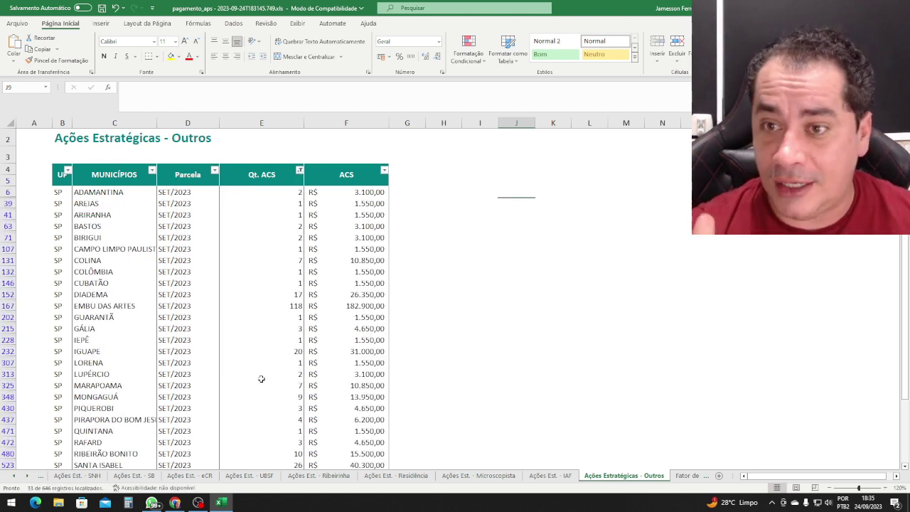
# Enter the label "total de municípios" in cell J4 beside the table
pyautogui.click(525, 172)
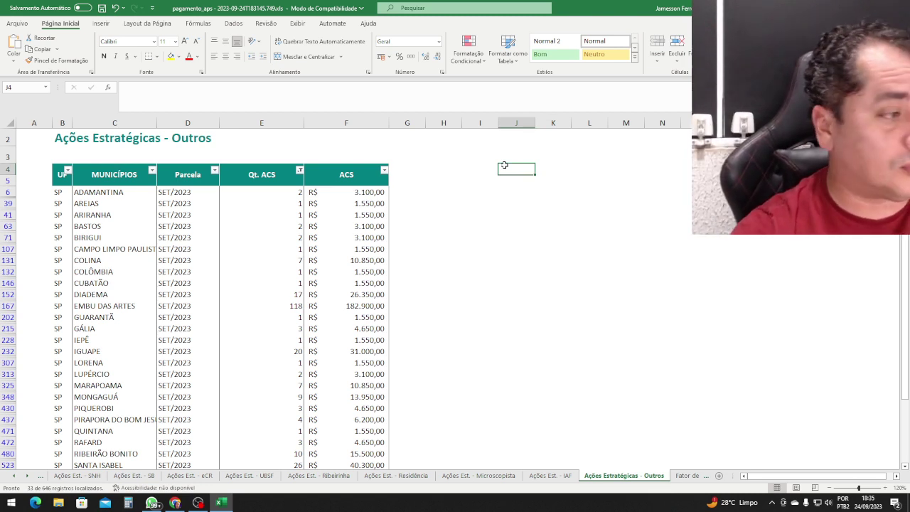
pyautogui.write('total')
pyautogui.press('Return')
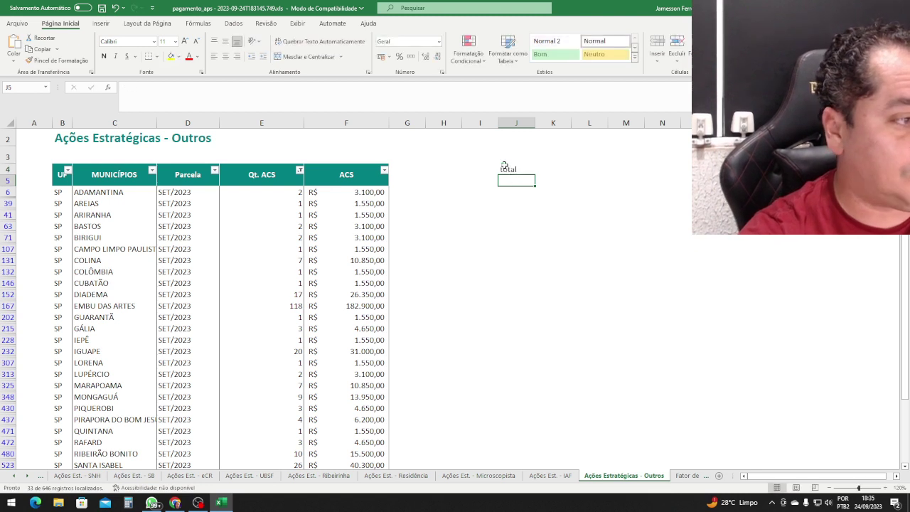
pyautogui.click(504, 166)
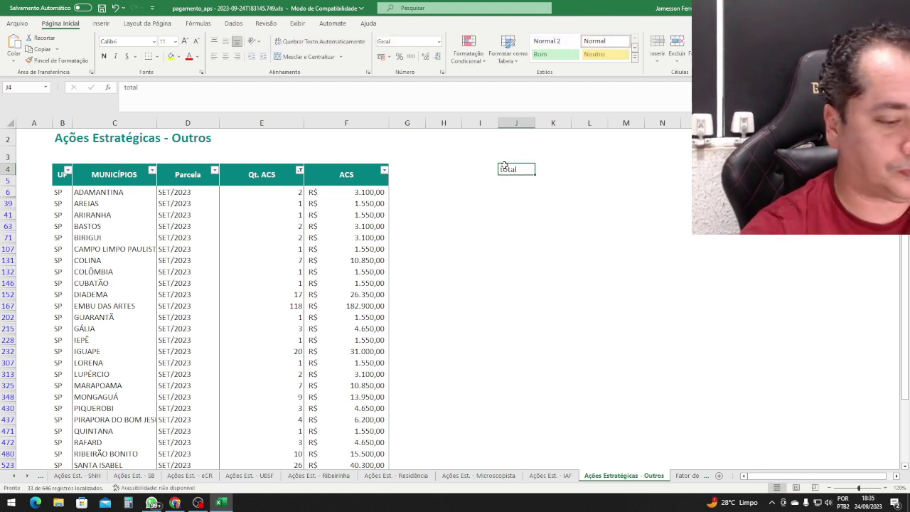
pyautogui.write('de municiio')
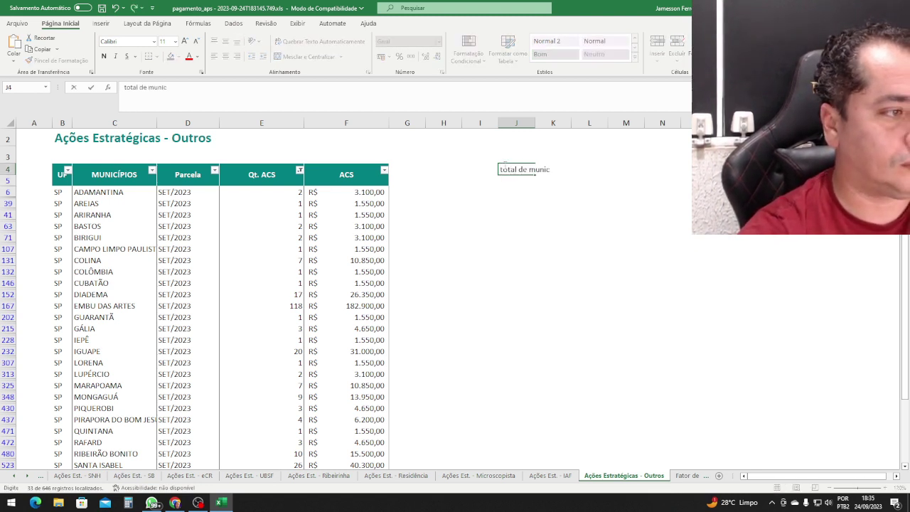
pyautogui.press('BackSpace')
pyautogui.press('BackSpace')
pyautogui.press('BackSpace')
pyautogui.write('ípios')
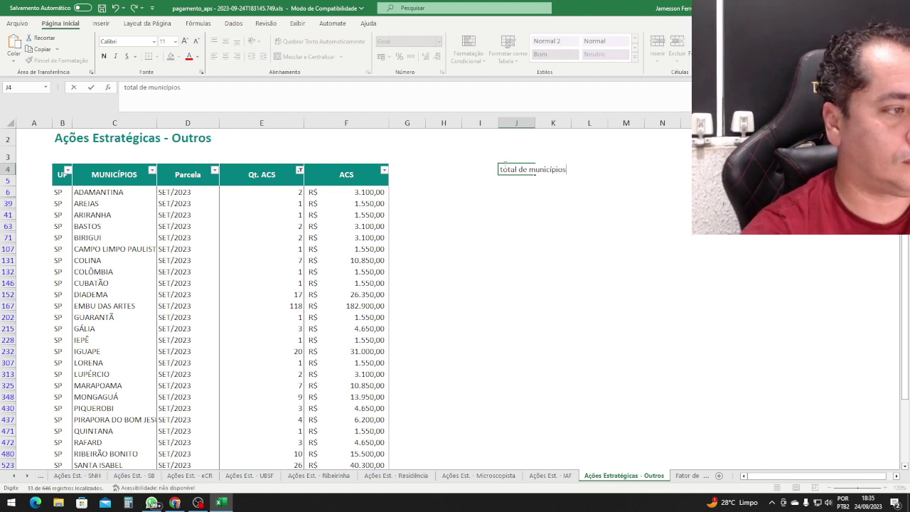
pyautogui.press('Return')
pyautogui.press('Up')
pyautogui.press('Right')
pyautogui.press('Right')
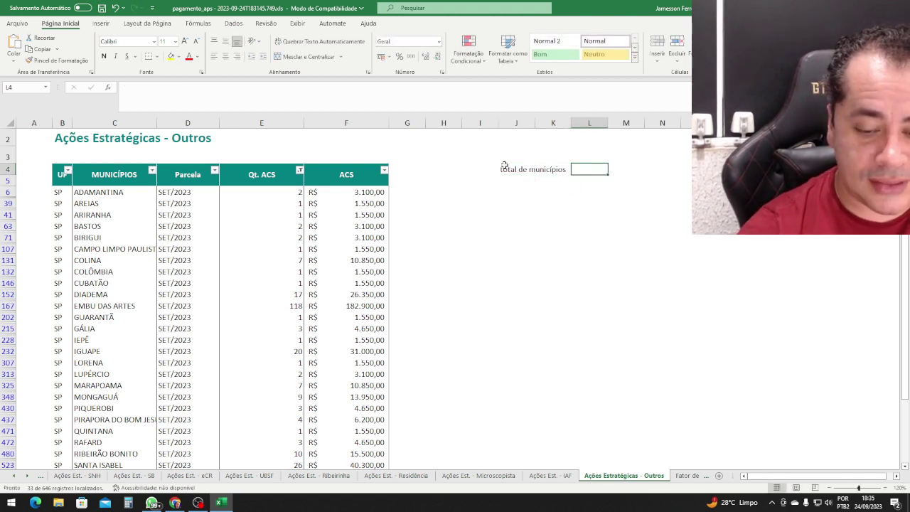
# Autofit column J to its label and enter 645 in J5 as the total number of municipalities
pyautogui.press('Down')
pyautogui.press('Left')
pyautogui.press('Left')
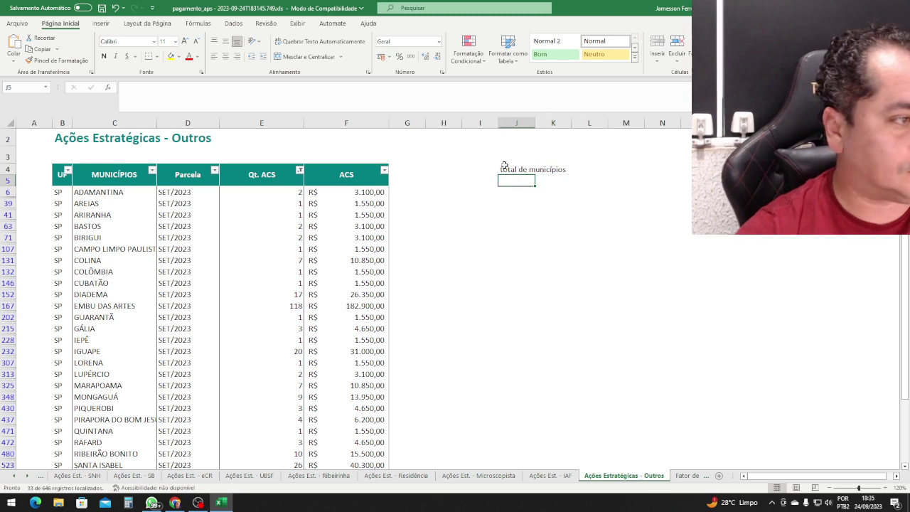
pyautogui.doubleClick(535, 122)
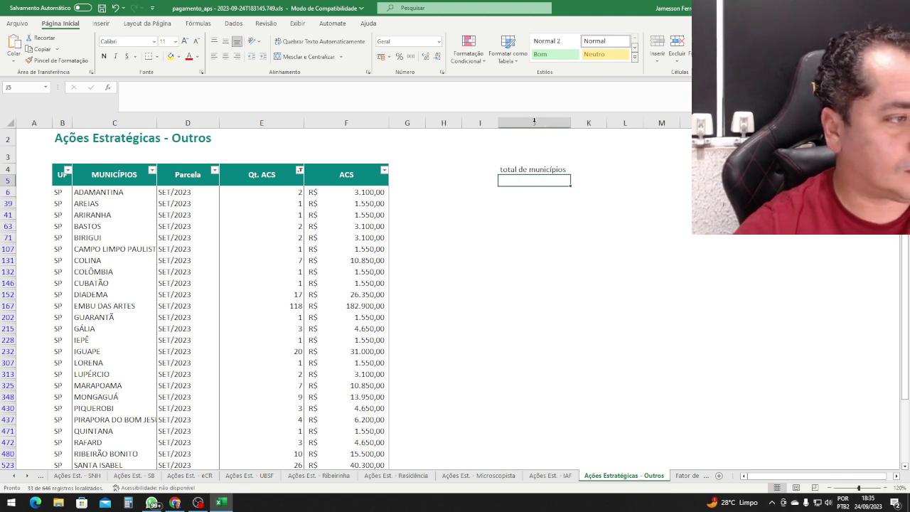
pyautogui.write('645')
pyautogui.press('Return')
# Enter the label "Municípios com ACS indiretos" in K4 and the value 33 in K5
pyautogui.press('Right')
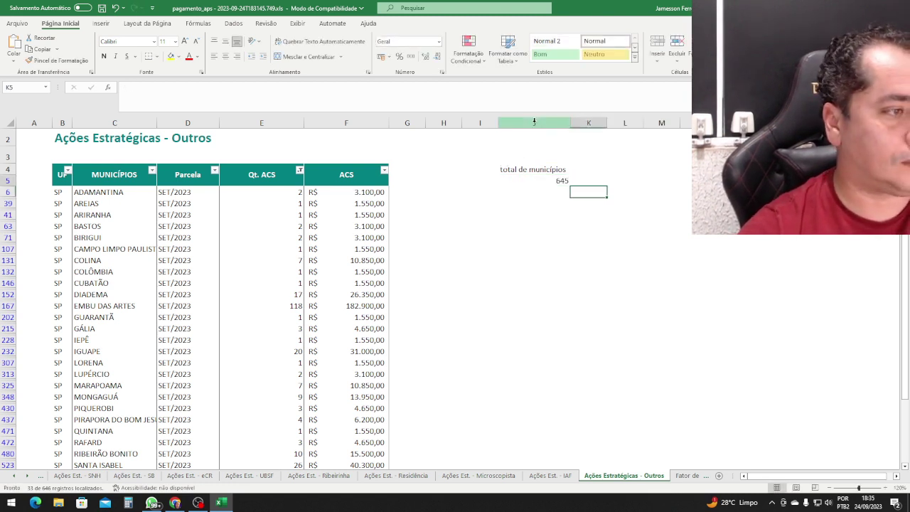
pyautogui.press('Up')
pyautogui.press('Up')
pyautogui.write('Muni')
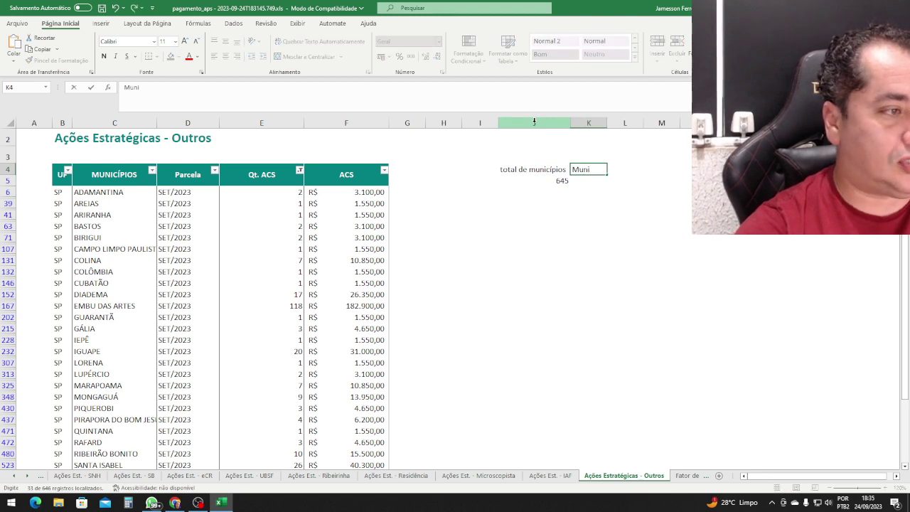
pyautogui.write('cípios com ACS')
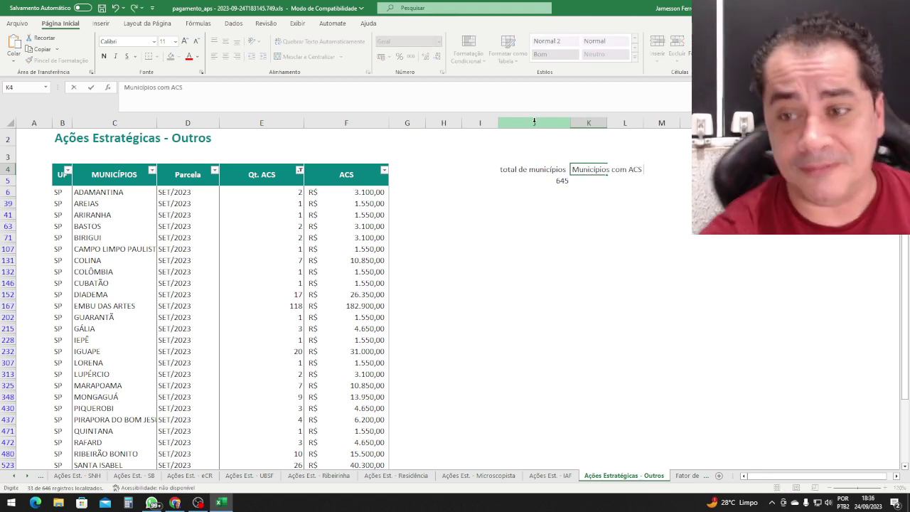
pyautogui.write(' indiretos')
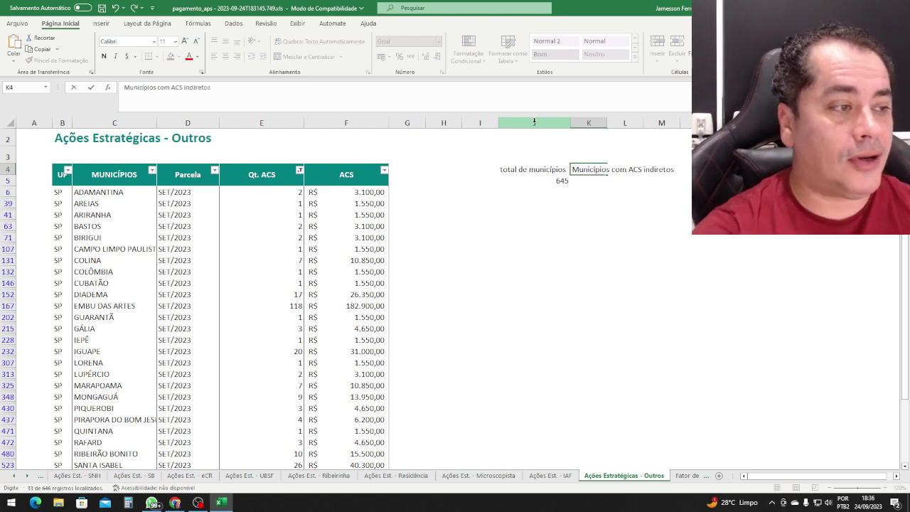
pyautogui.press('Return')
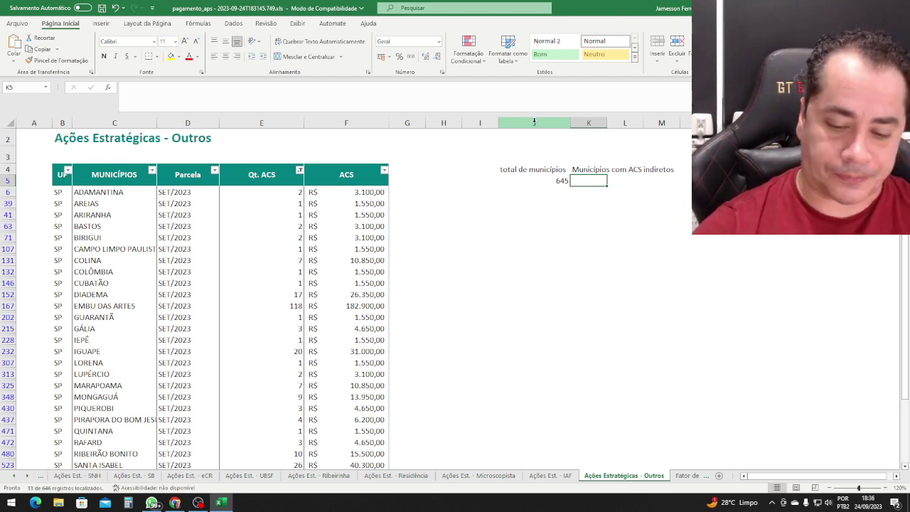
pyautogui.write('33')
pyautogui.press('Return')
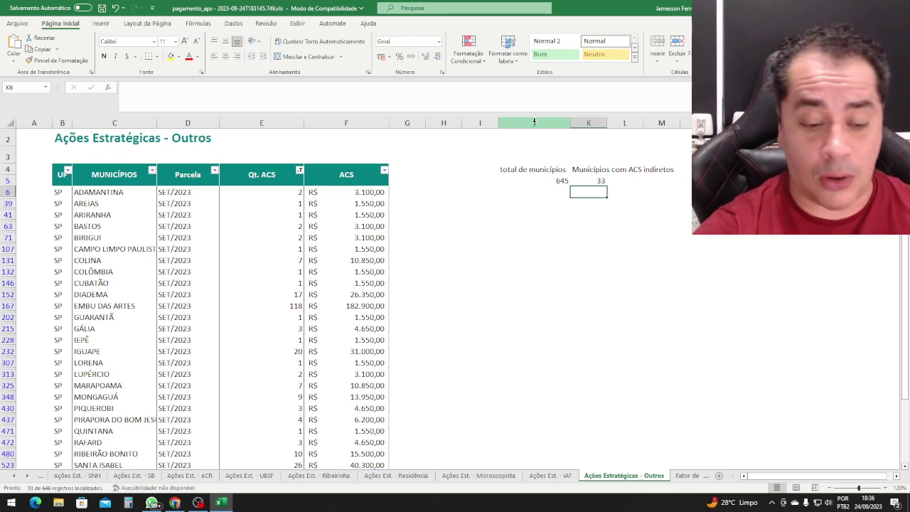
# Calculate the share of municipalities in K6 with the formula =K5/J5 and format it as a percentage
pyautogui.write('=')
pyautogui.press('Up')
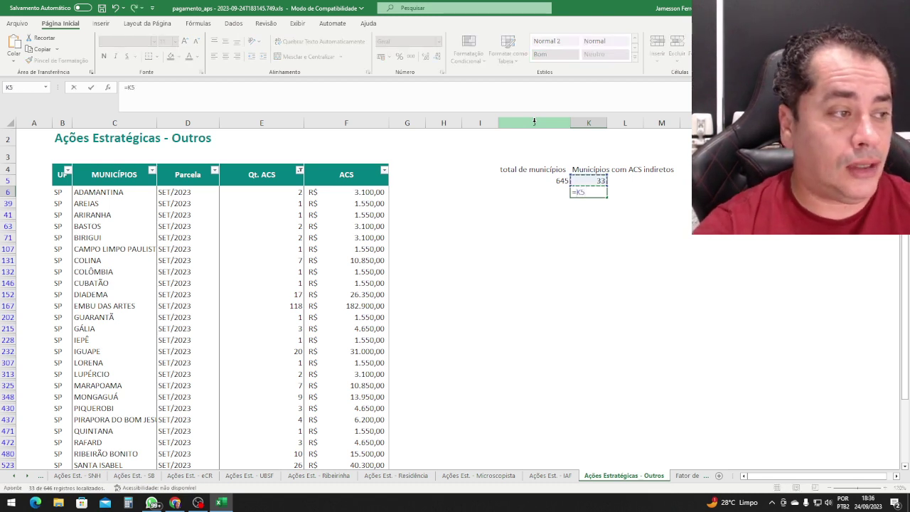
pyautogui.write('/')
pyautogui.press('Left')
pyautogui.press('Up')
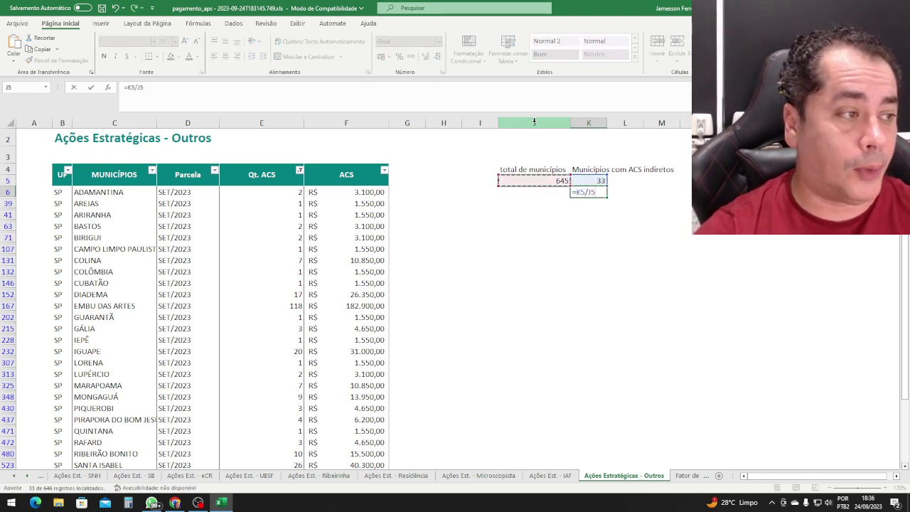
pyautogui.hotkey('ctrl', 'Return')
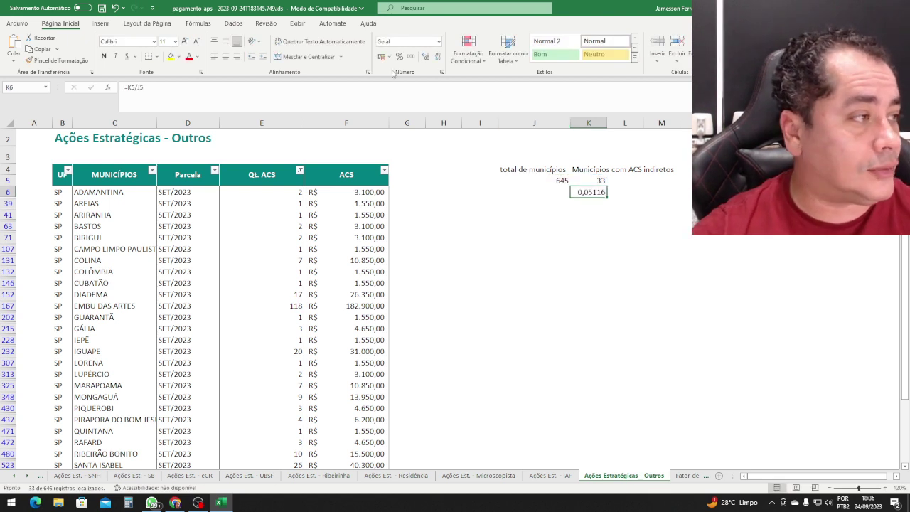
pyautogui.click(400, 57)
pyautogui.click(684, 214)
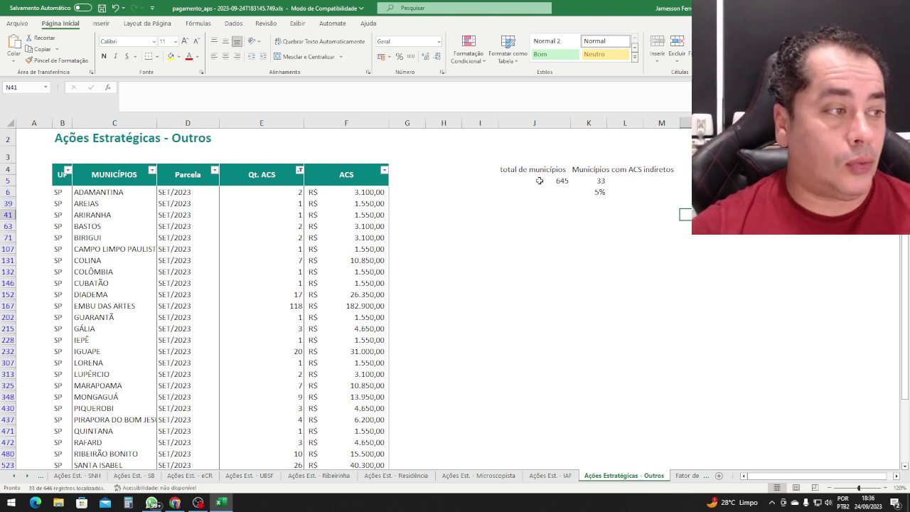
# Fill the "total de municípios" label cell J4 with a darker theme blue
pyautogui.click(371, 173)
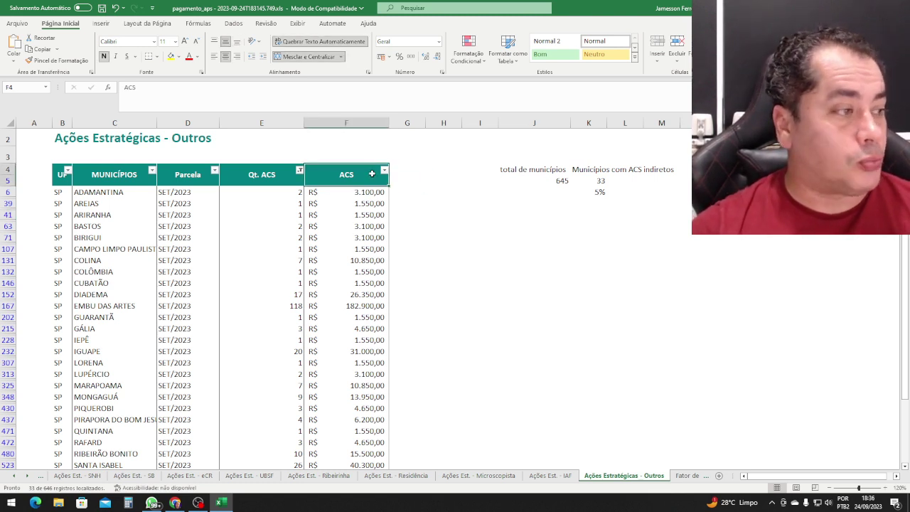
pyautogui.click(526, 169)
pyautogui.click(179, 57)
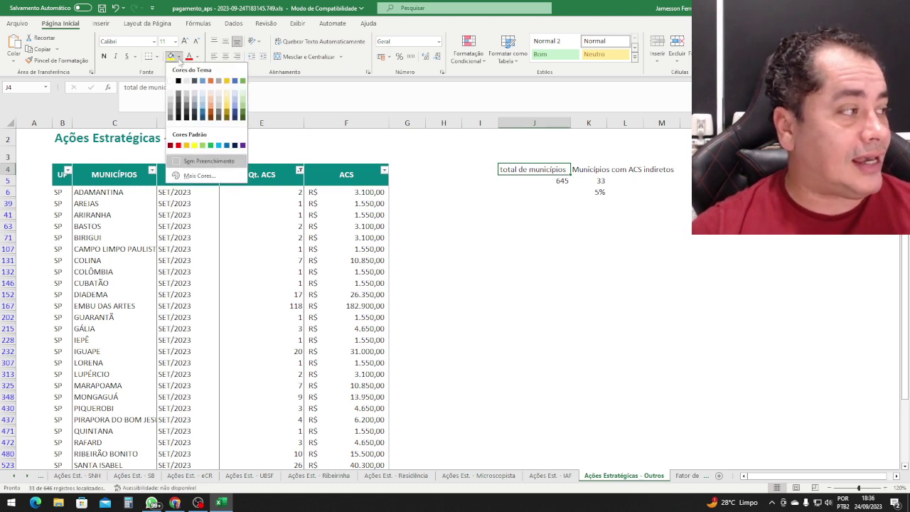
pyautogui.click(203, 114)
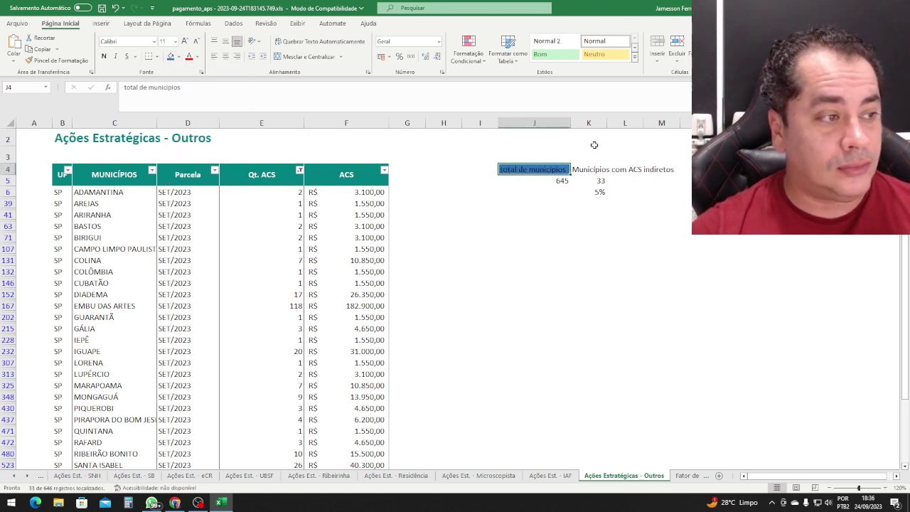
# Autofit column K to its label and copy the formatting of J4 onto K4
pyautogui.click(605, 170)
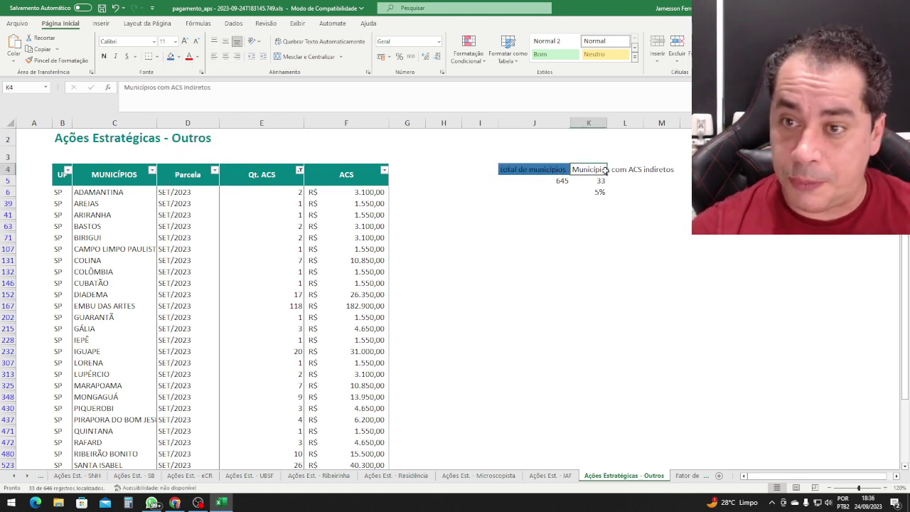
pyautogui.doubleClick(607, 125)
pyautogui.click(549, 171)
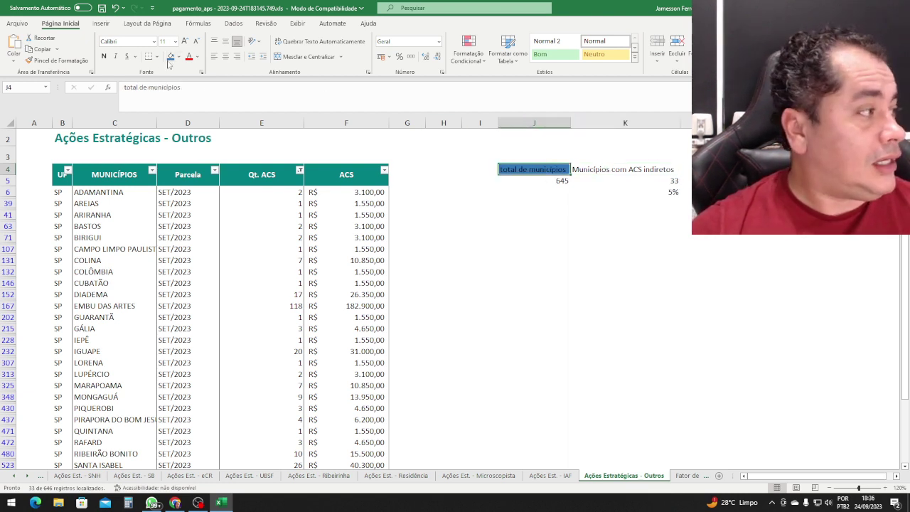
pyautogui.click(57, 60)
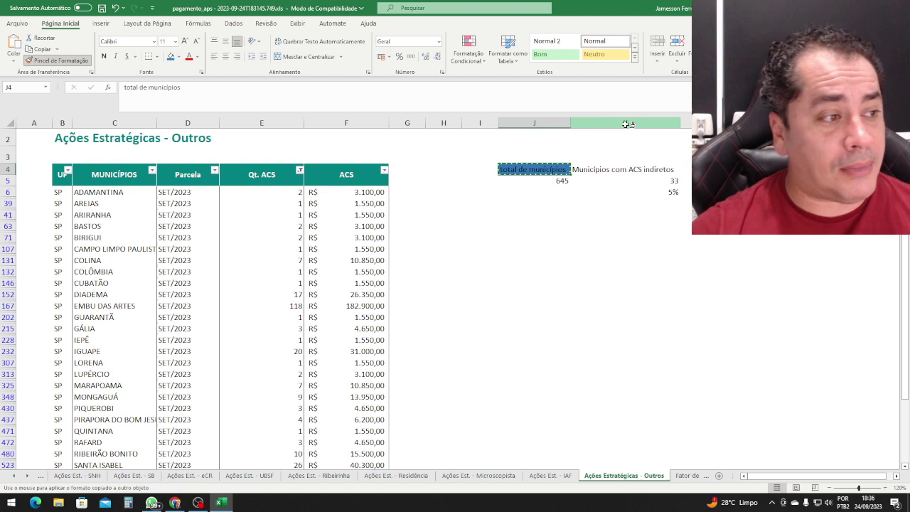
pyautogui.click(634, 170)
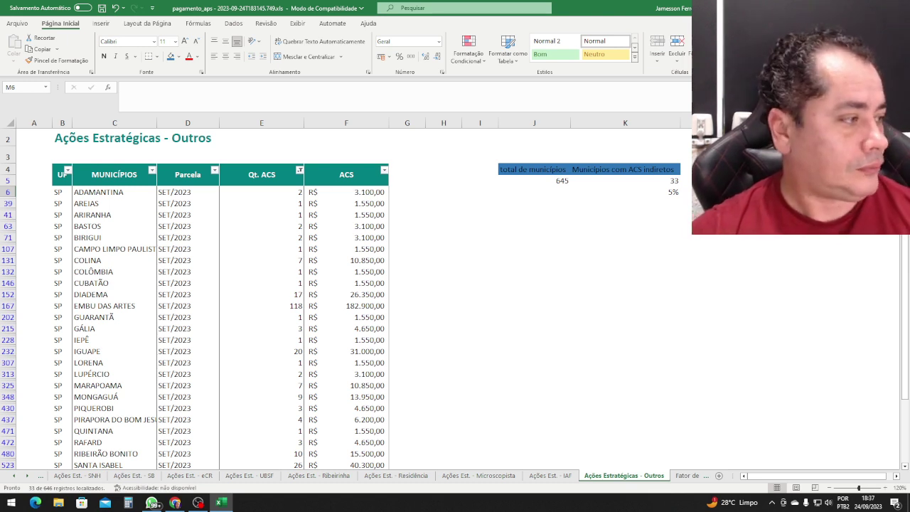
# Reselect all values in the Qt. ACS filter so every municipality row is shown
pyautogui.click(300, 170)
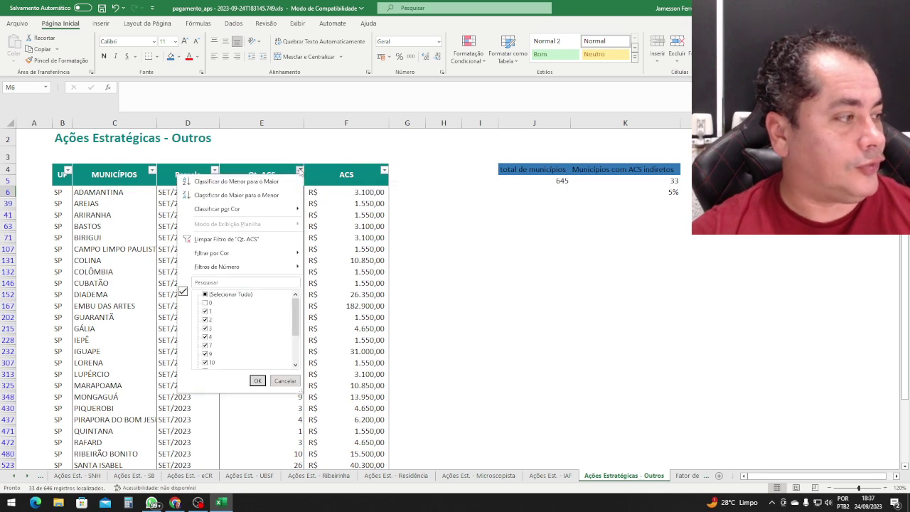
pyautogui.click(246, 294)
pyautogui.click(257, 381)
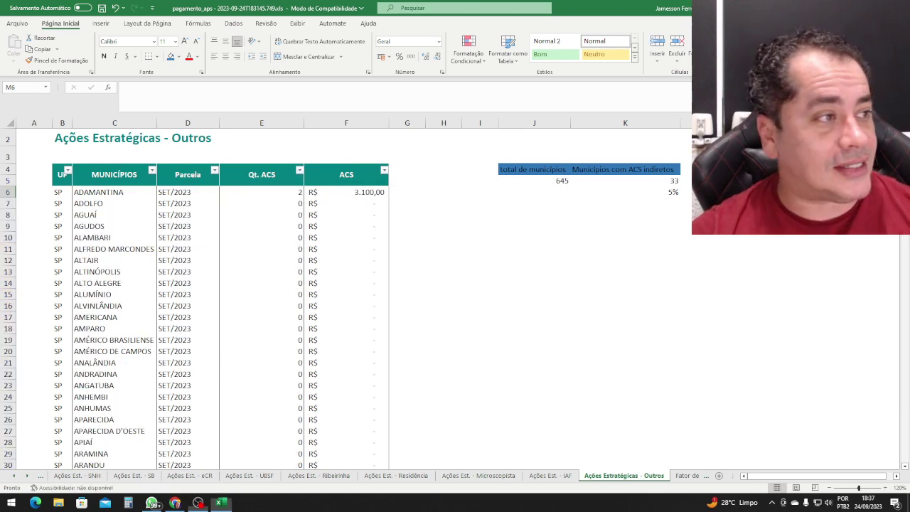
# Switch to Chrome, search Google for "municípios por região de saúde" and open the saude.gov.br "Lista de municípios" result
pyautogui.click(198, 502)
pyautogui.click(468, 8)
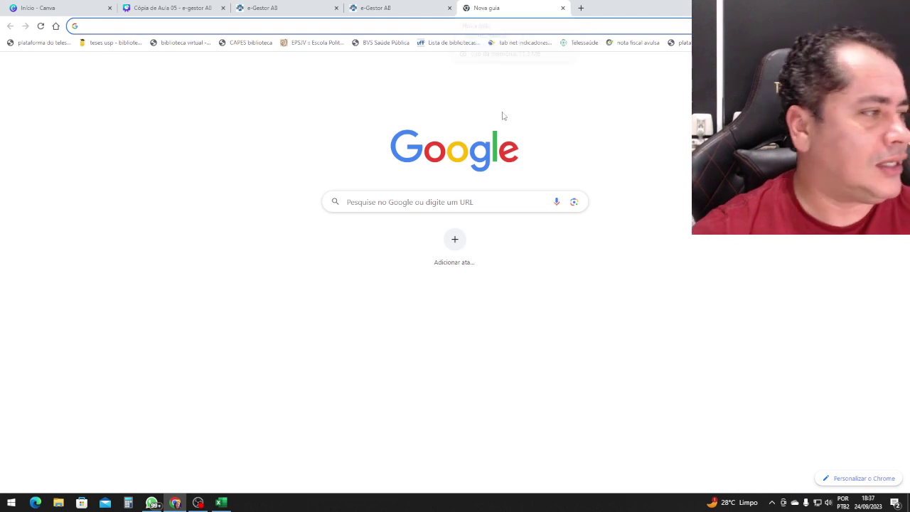
pyautogui.click(497, 205)
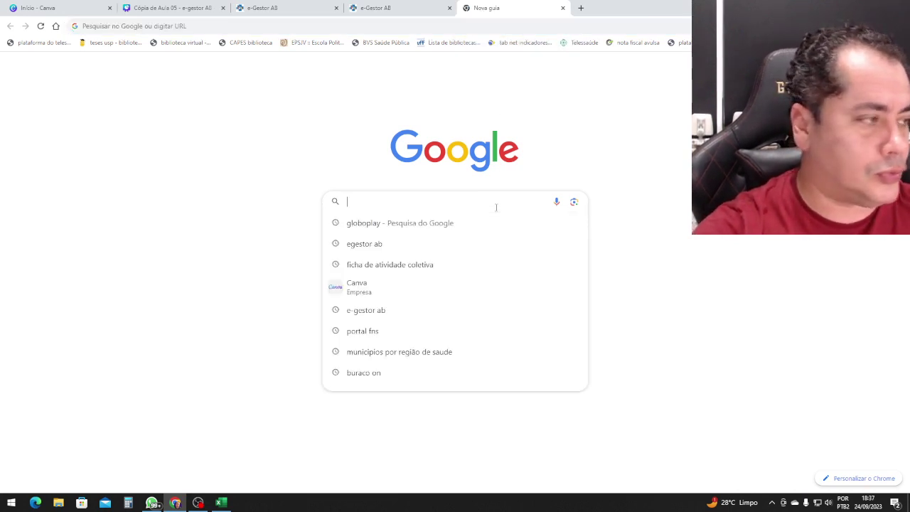
pyautogui.write('municipi')
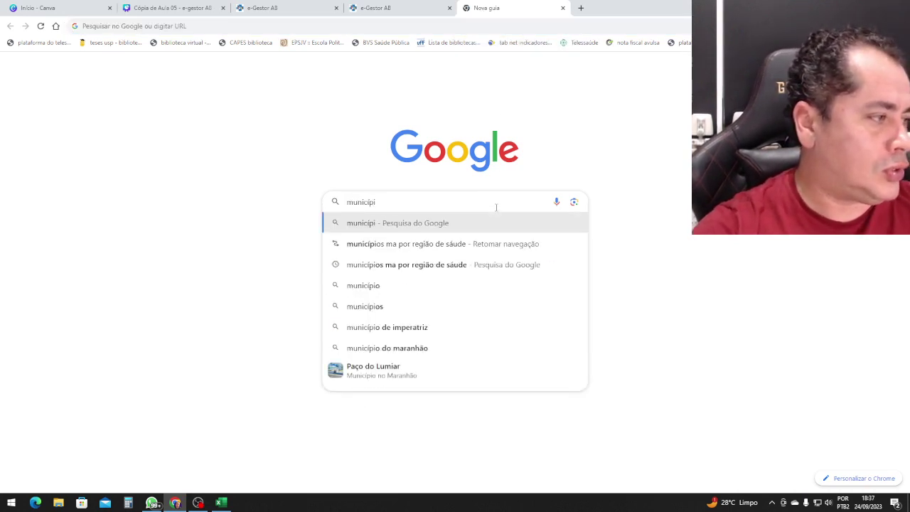
pyautogui.write('os por ')
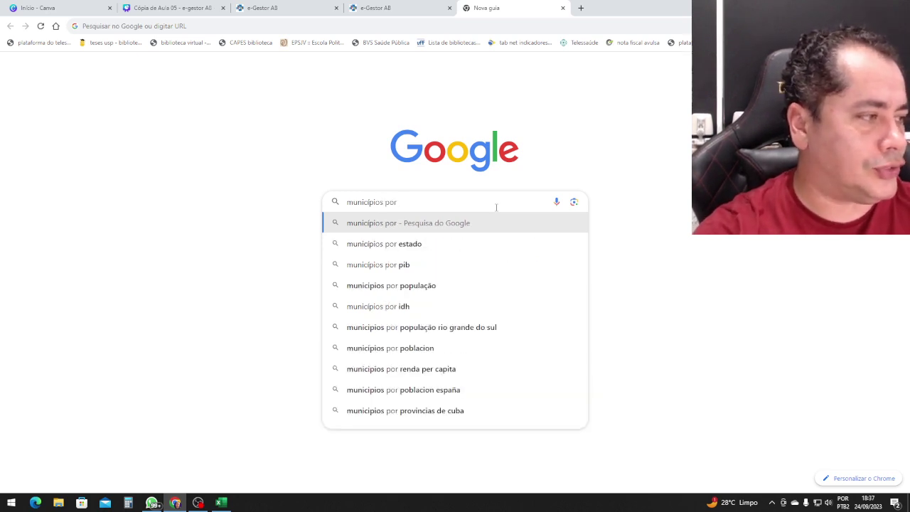
pyautogui.write('região de saúde')
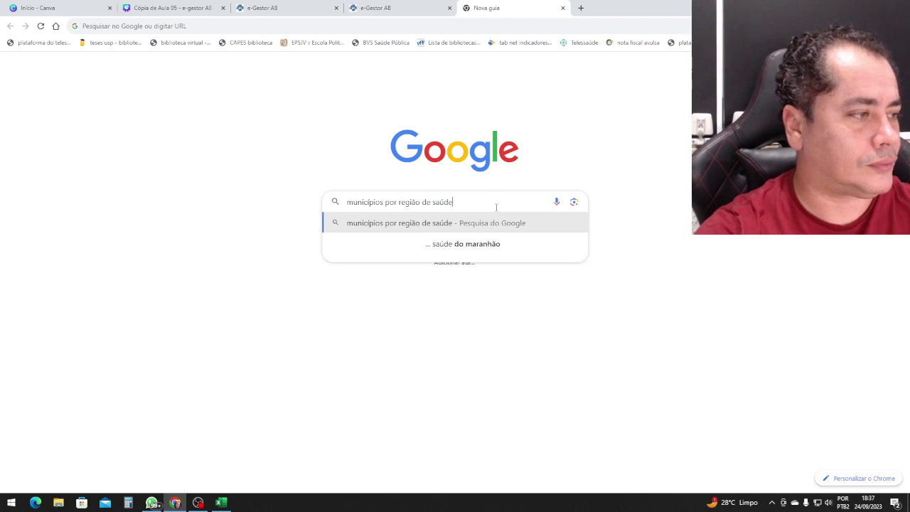
pyautogui.press('Return')
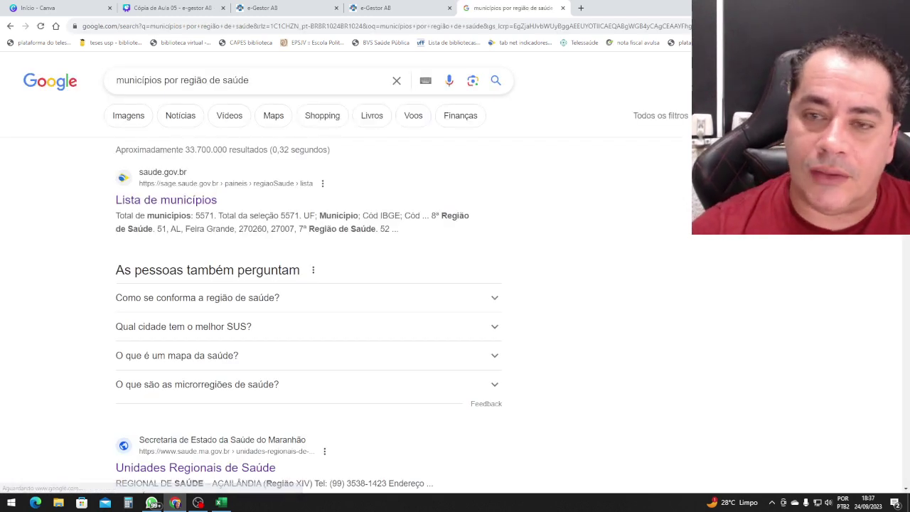
pyautogui.click(180, 206)
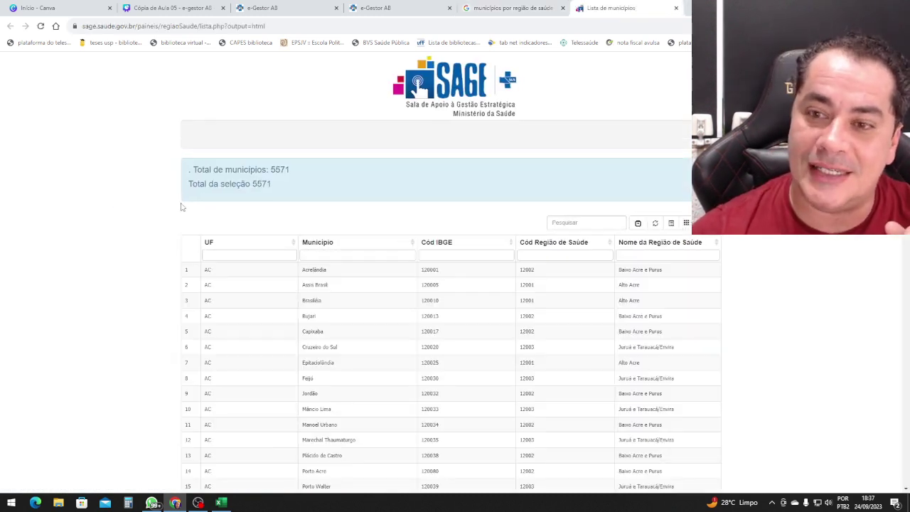
# Filter the municipality list by UF with the value "sp"
pyautogui.click(266, 253)
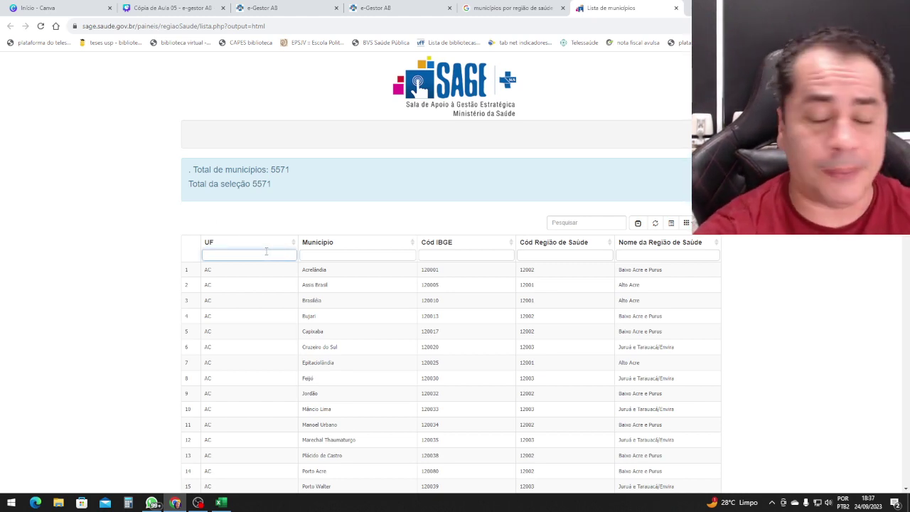
pyautogui.write('sap')
pyautogui.press('BackSpace')
pyautogui.press('BackSpace')
pyautogui.press('BackSpace')
pyautogui.write('sp')
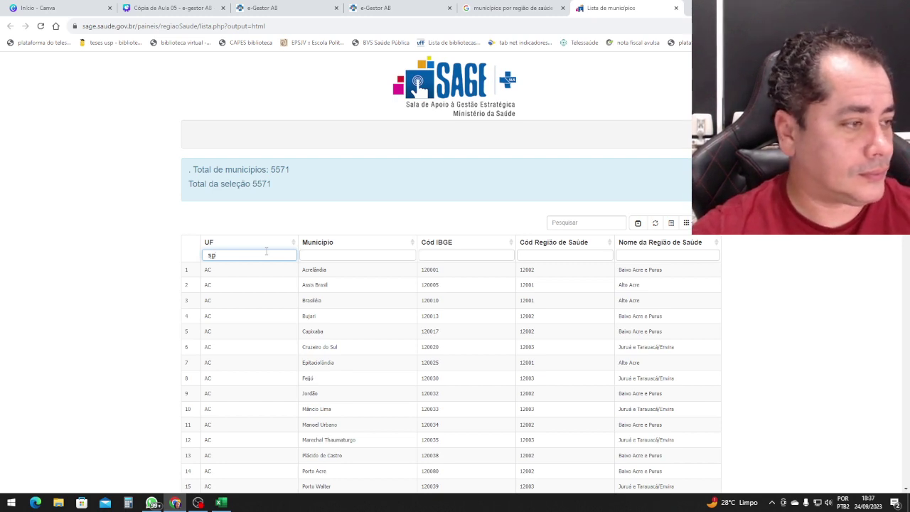
pyautogui.press('Return')
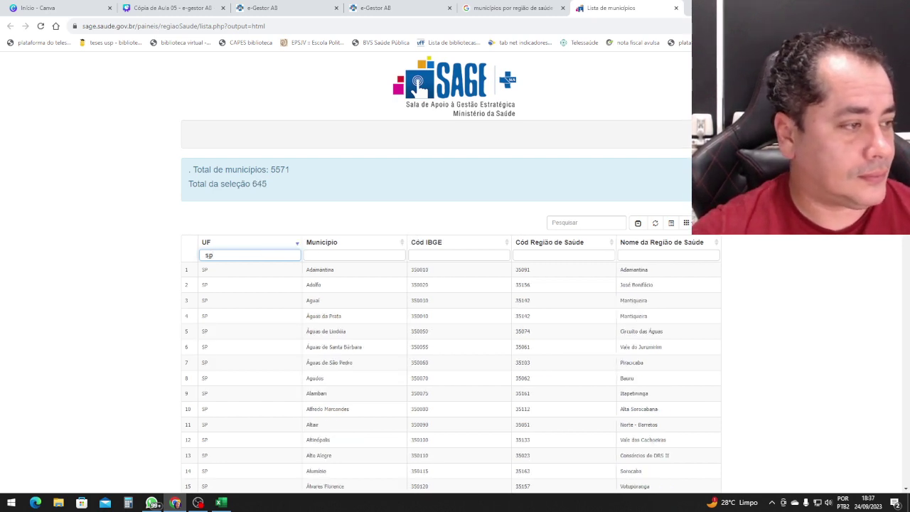
# Export the filtered municipality list as CSV, open tableExport.csv in Excel and zoom the sheet to 110%
pyautogui.scroll(-1, 455, 285)
pyautogui.scroll(-1, 276, 186)
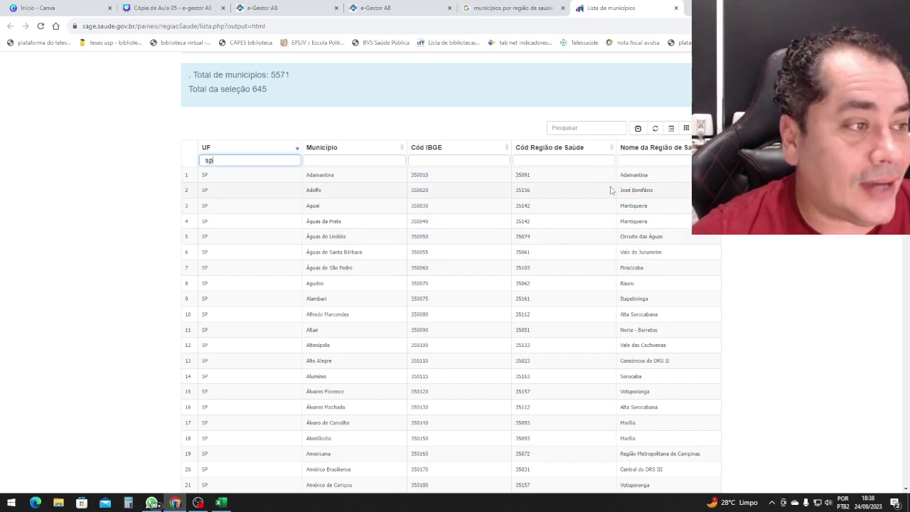
pyautogui.scroll(-2, 610, 190)
pyautogui.scroll(3, 610, 190)
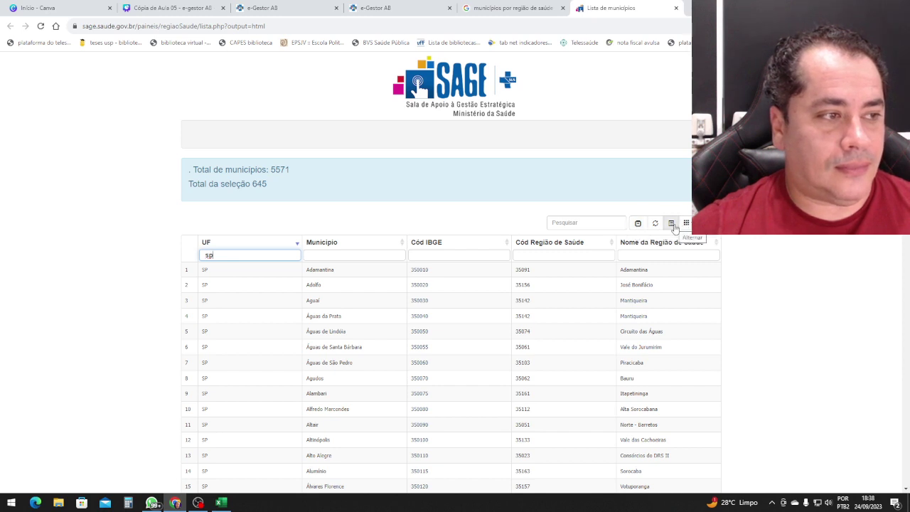
pyautogui.scroll(-1, 674, 226)
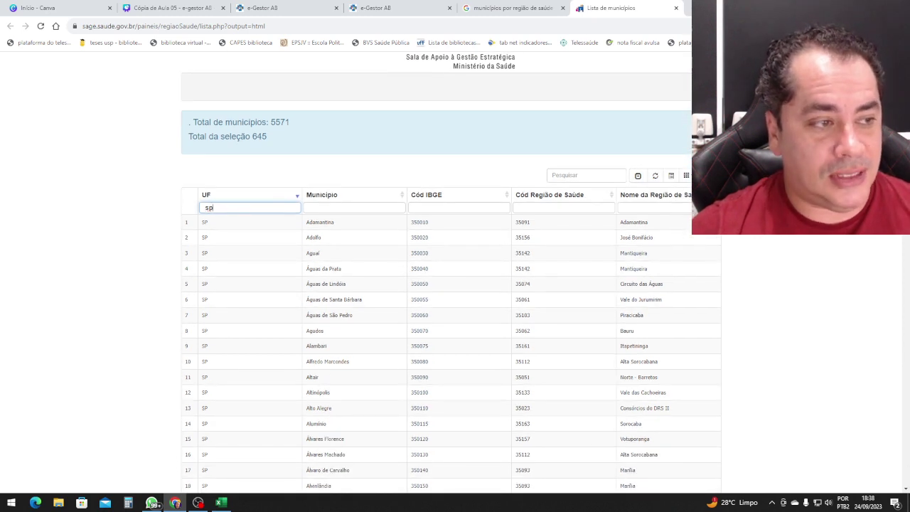
pyautogui.click(671, 175)
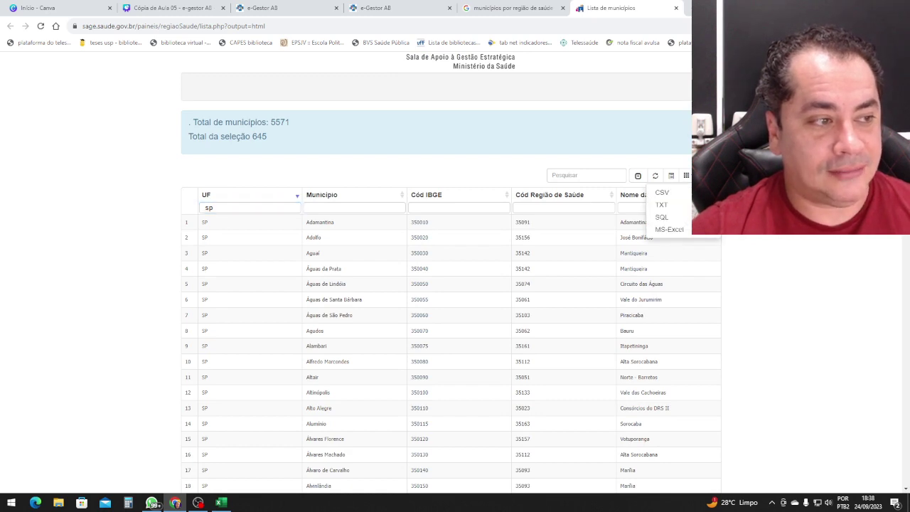
pyautogui.click(664, 193)
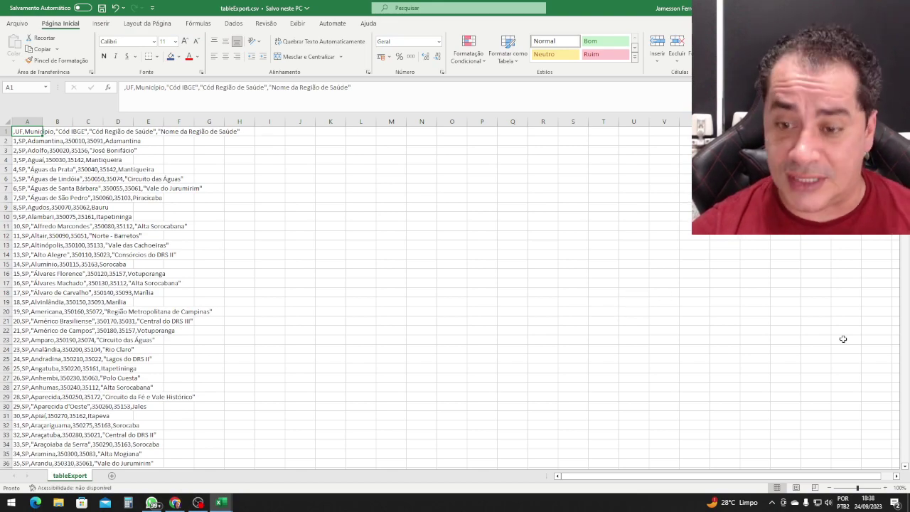
pyautogui.click(885, 488)
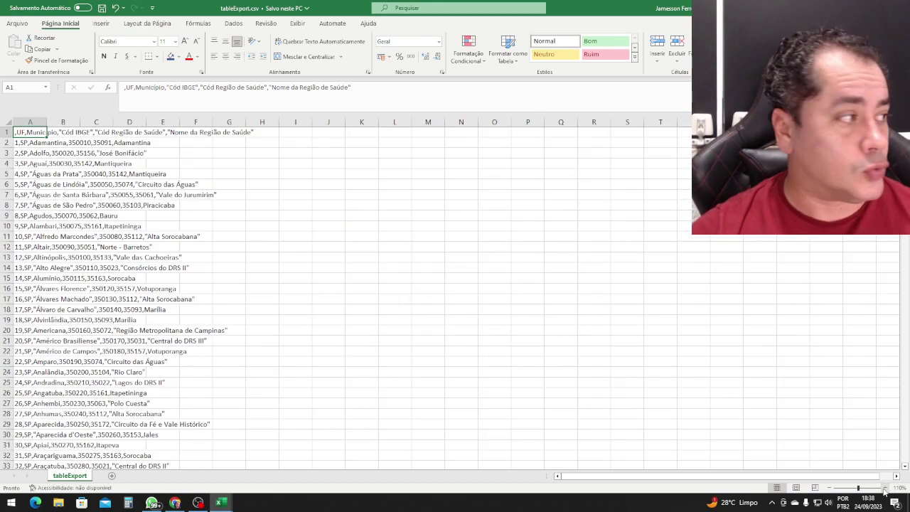
# Zoom the tableExport sheet to 240%
pyautogui.click(885, 488)
pyautogui.click(885, 488)
pyautogui.click(885, 488)
pyautogui.click(885, 488)
pyautogui.click(886, 487)
pyautogui.click(886, 488)
pyautogui.click(885, 488)
pyautogui.click(885, 487)
pyautogui.click(885, 488)
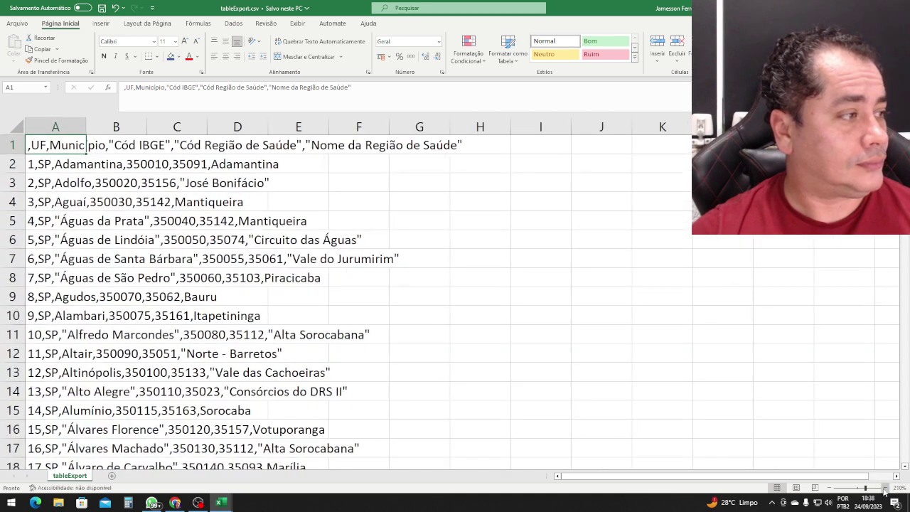
pyautogui.click(885, 487)
pyautogui.click(885, 488)
pyautogui.click(885, 487)
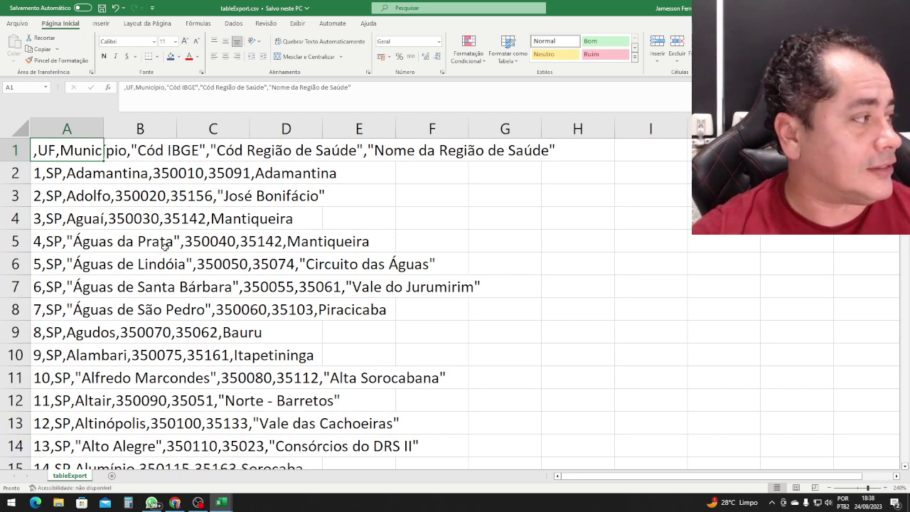
# Split column A into separate columns with Text to Columns, delimited by tab, semicolon and comma, in General format at $A$1
pyautogui.click(66, 129)
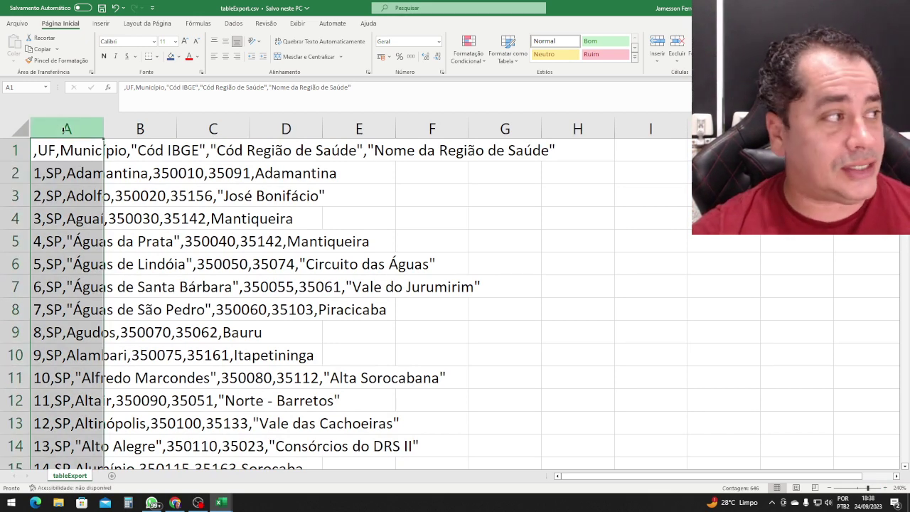
pyautogui.click(234, 24)
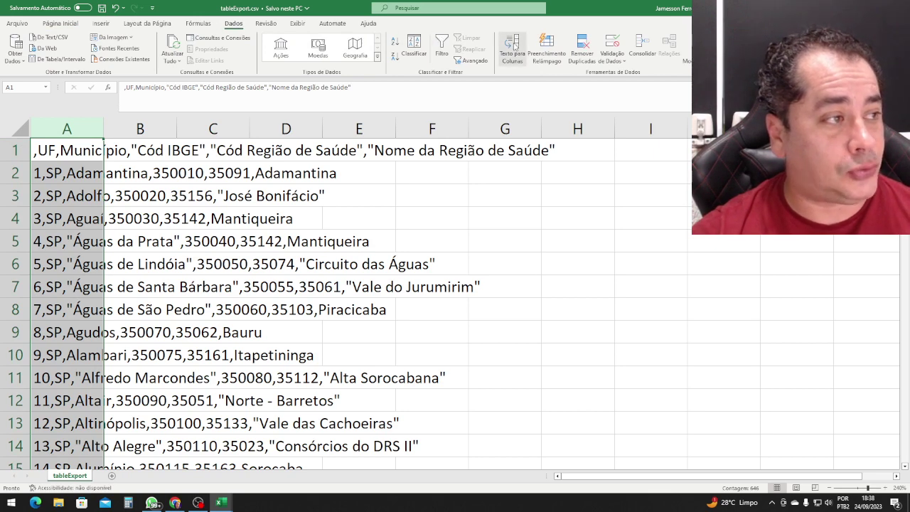
pyautogui.click(514, 48)
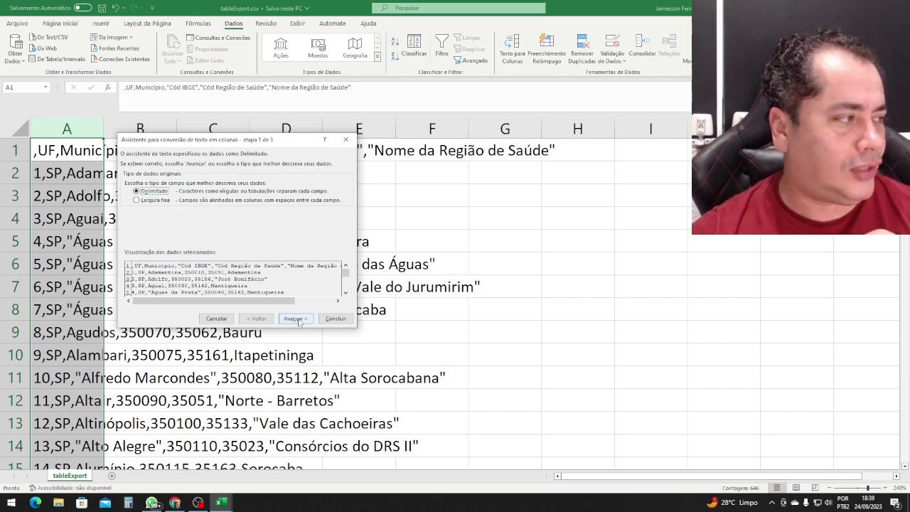
pyautogui.click(297, 318)
pyautogui.click(161, 191)
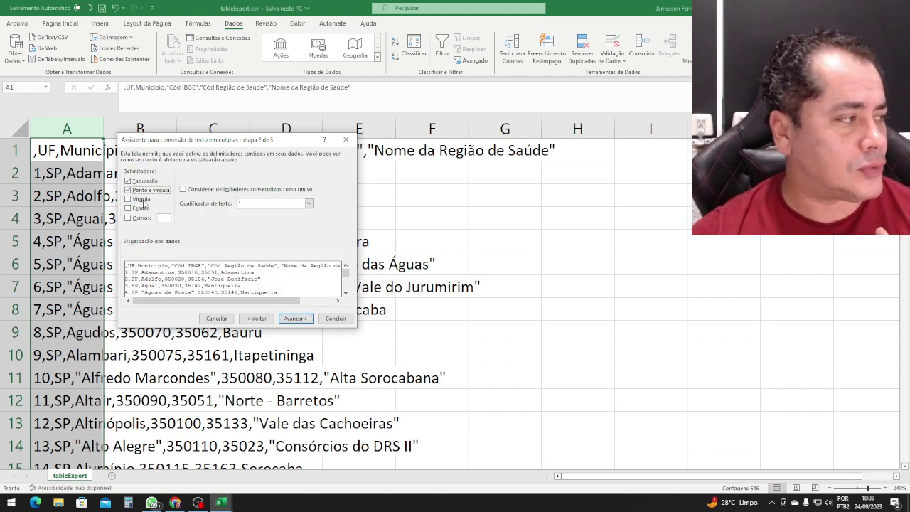
pyautogui.click(145, 200)
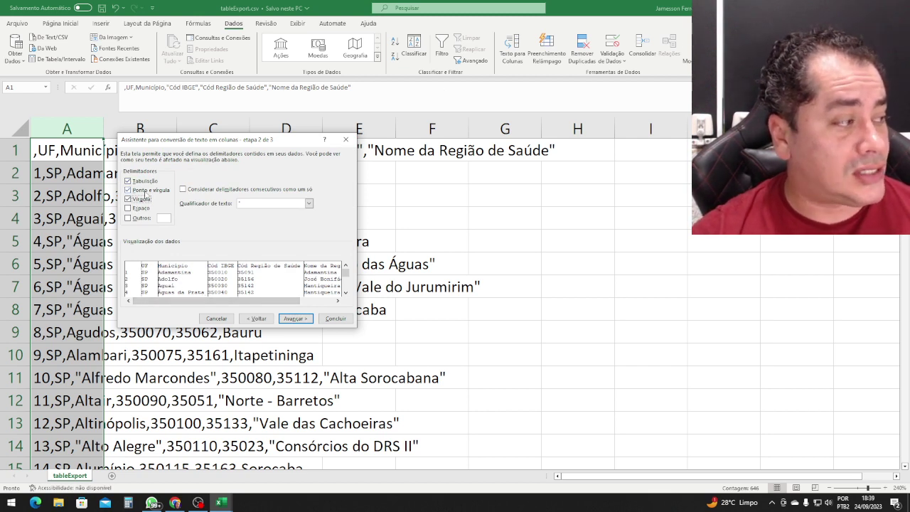
pyautogui.click(289, 319)
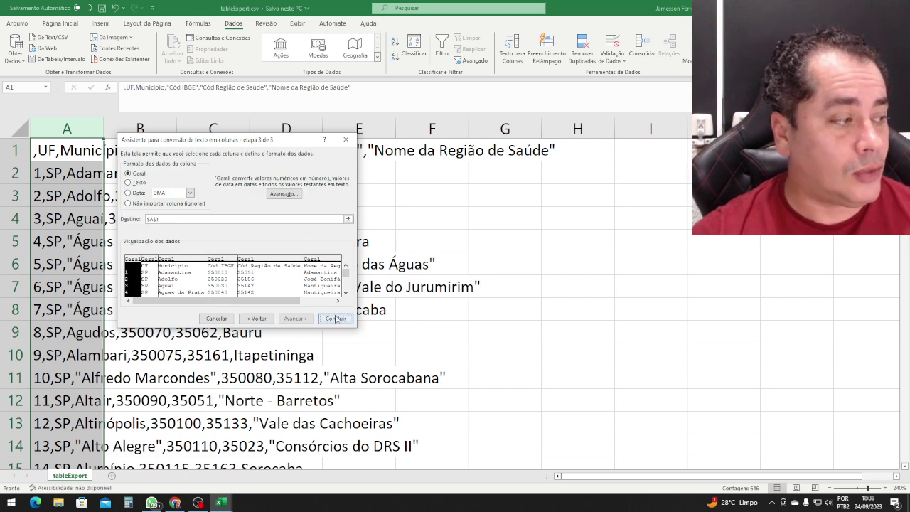
pyautogui.click(335, 319)
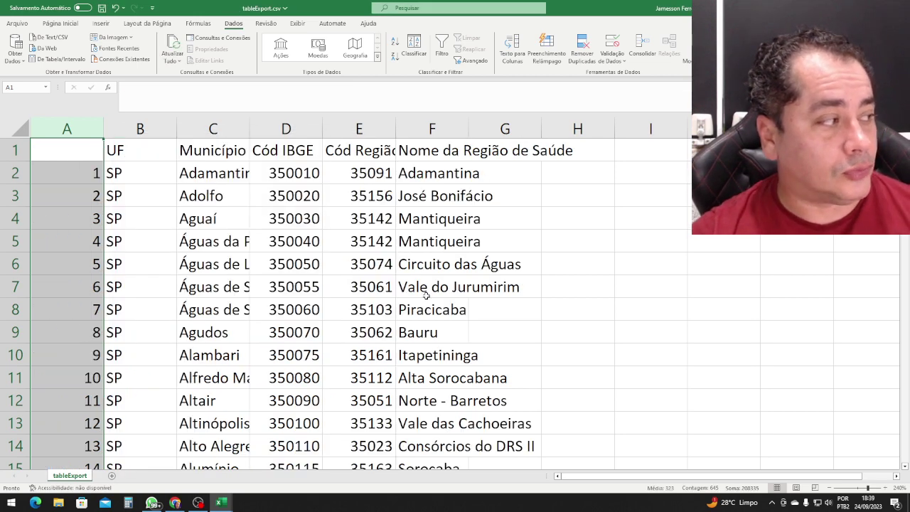
pyautogui.click(597, 218)
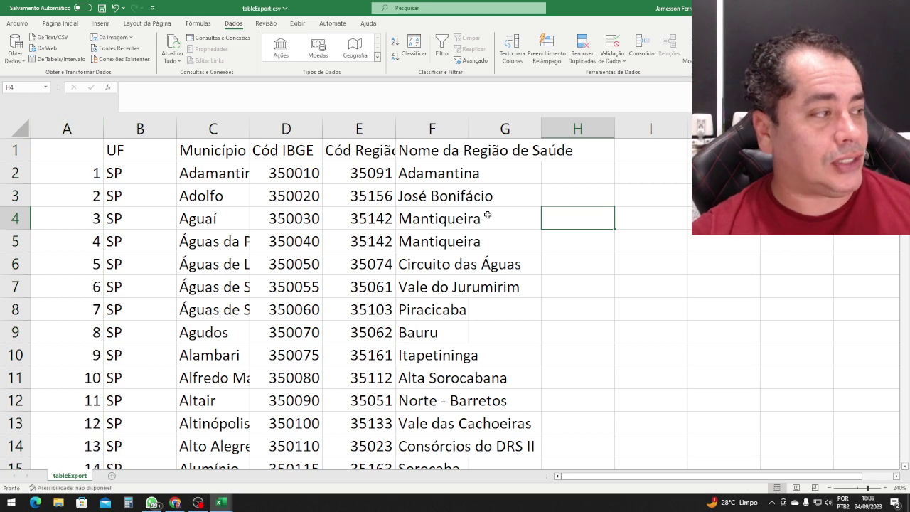
# Fit the Município column to its contents and enter the header "ordem" in cell A1
pyautogui.doubleClick(250, 122)
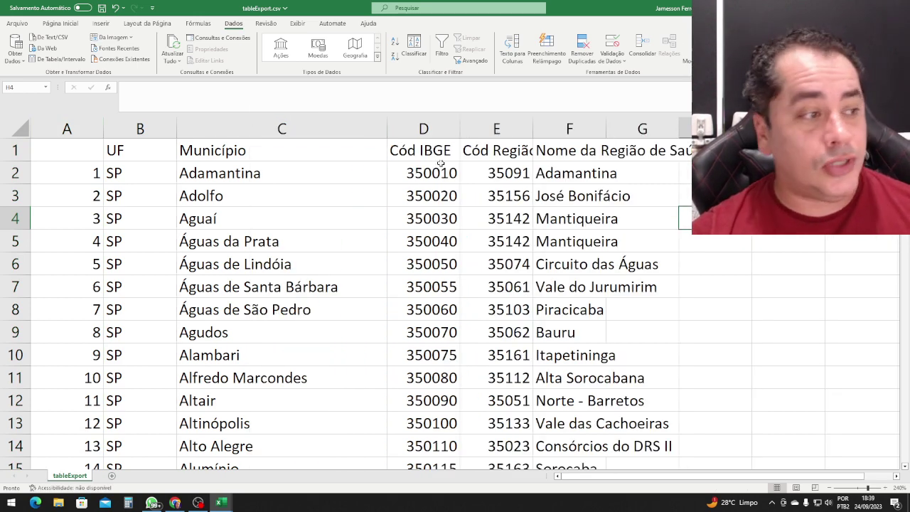
pyautogui.click(79, 153)
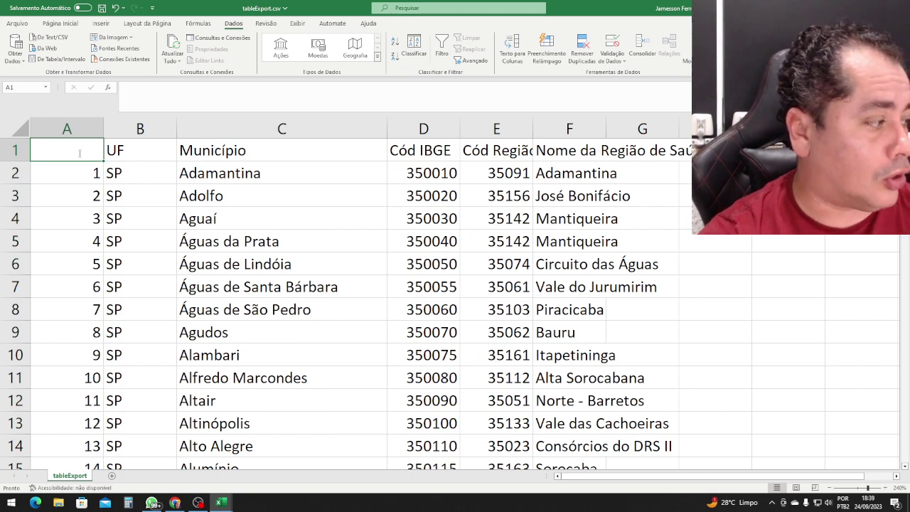
pyautogui.write('ordem')
pyautogui.press('Return')
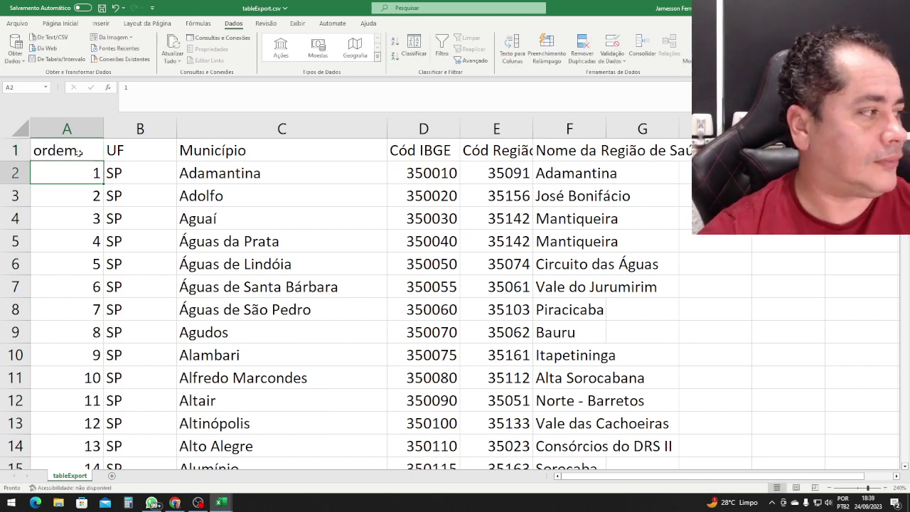
pyautogui.press('Right')
pyautogui.press('Right')
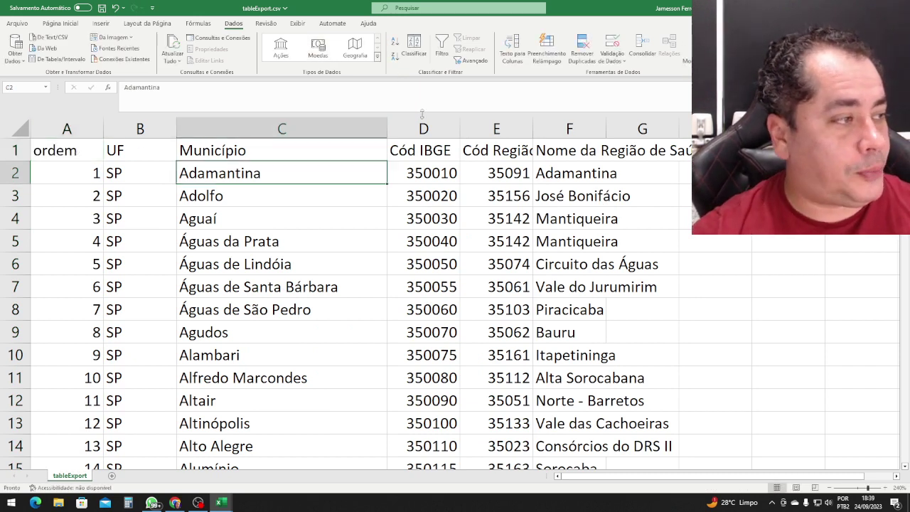
# Delete the Cód IBGE column and the health region code column beside it
pyautogui.moveTo(423, 128); pyautogui.dragTo(502, 130)
pyautogui.rightClick(502, 131)
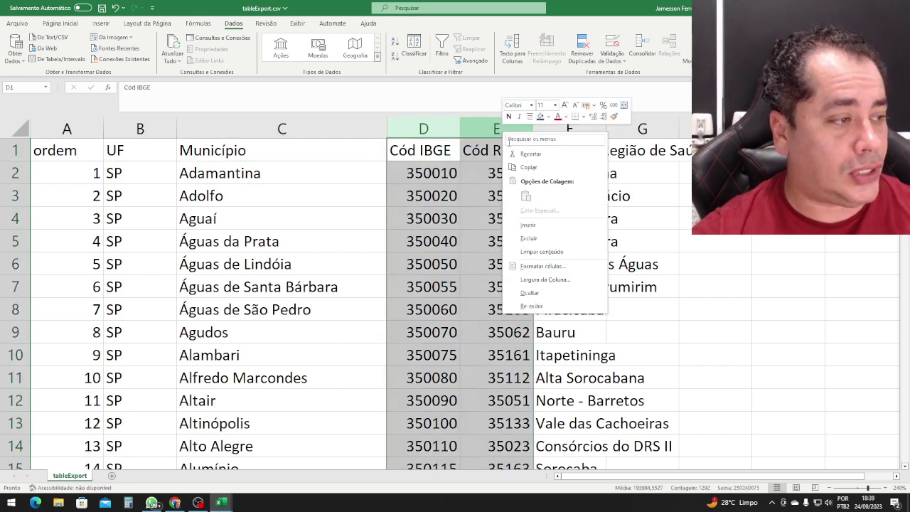
pyautogui.click(530, 238)
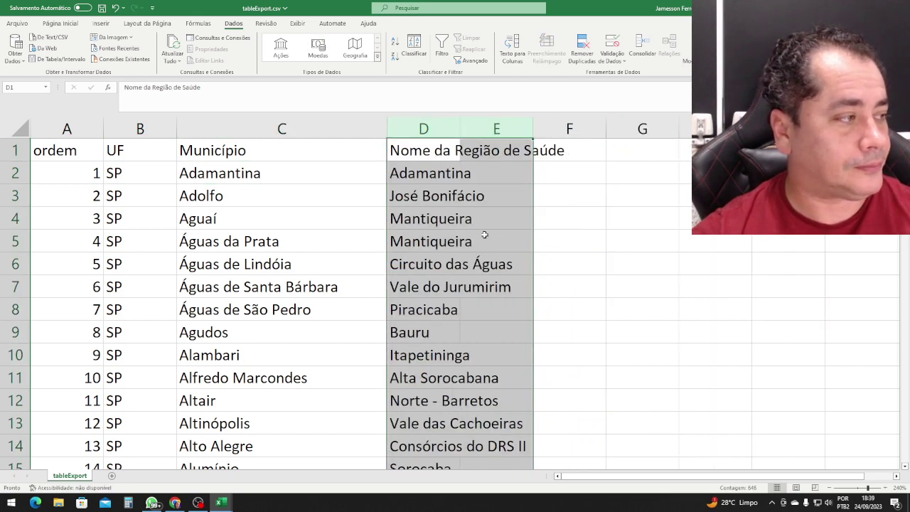
pyautogui.click(340, 246)
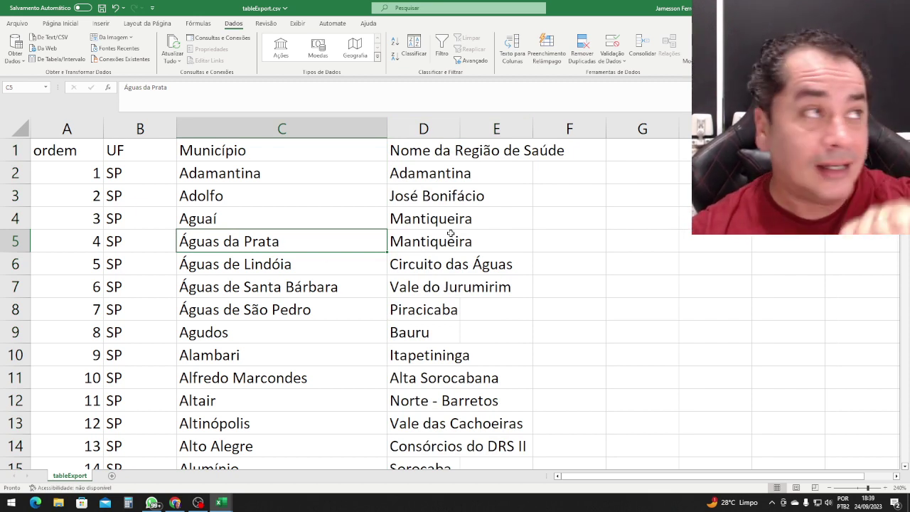
# Add filters to the whole municipality table from the header row down and sort it by Município from A to Z
pyautogui.press('Up')
pyautogui.press('Up')
pyautogui.press('Up')
pyautogui.press('Up')
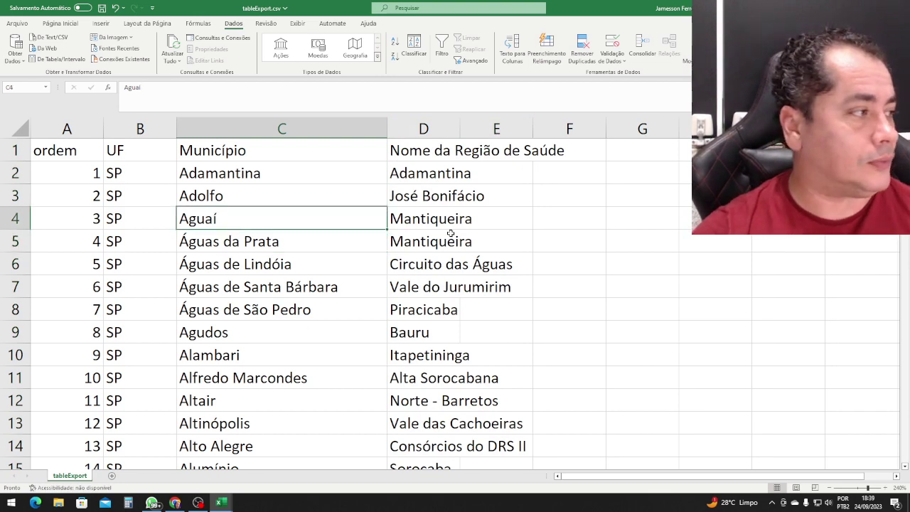
pyautogui.press('Left')
pyautogui.press('Left')
pyautogui.hotkey('ctrl', 'shift', 'Right')
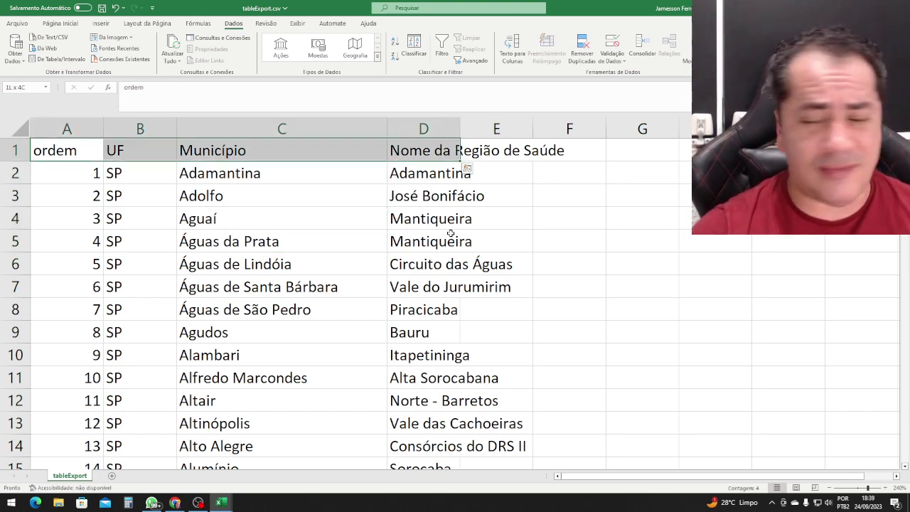
pyautogui.hotkey('ctrl', 'shift', 'Down')
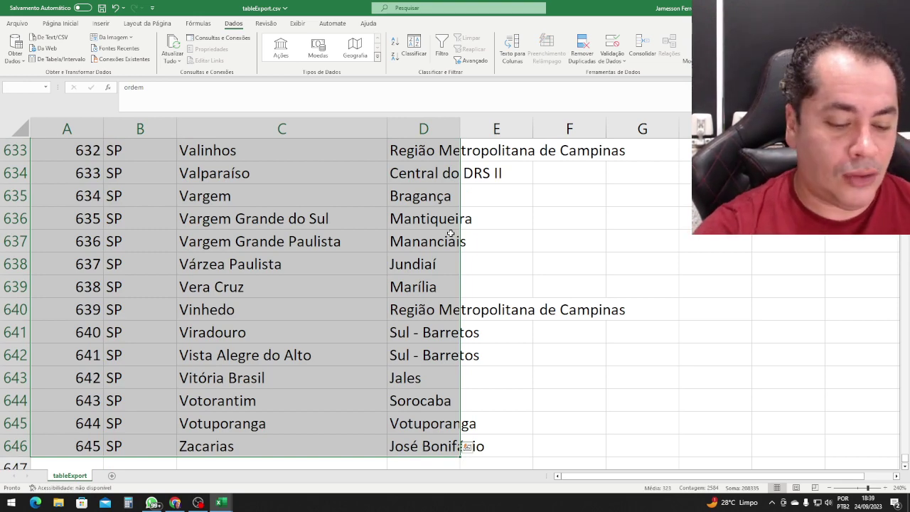
pyautogui.hotkey('ctrl', 'shift', 'l')
pyautogui.hotkey('ctrl', 'Home')
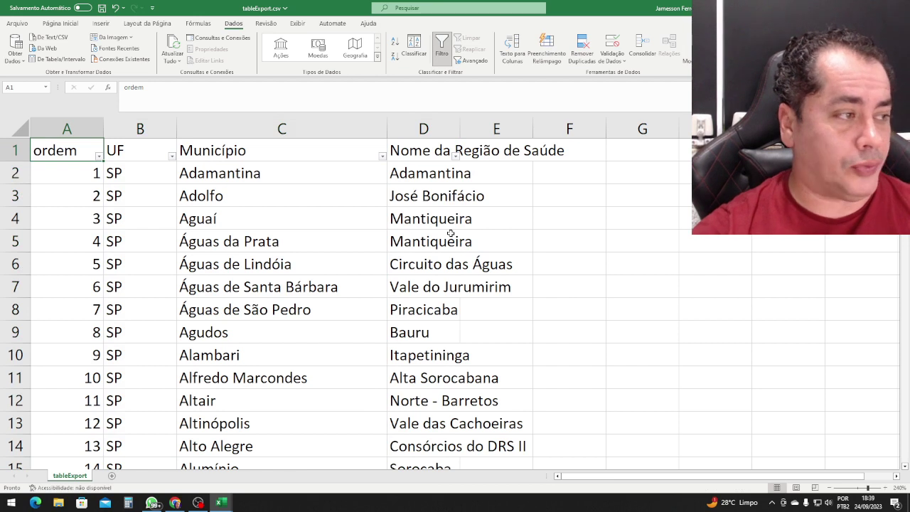
pyautogui.click(382, 156)
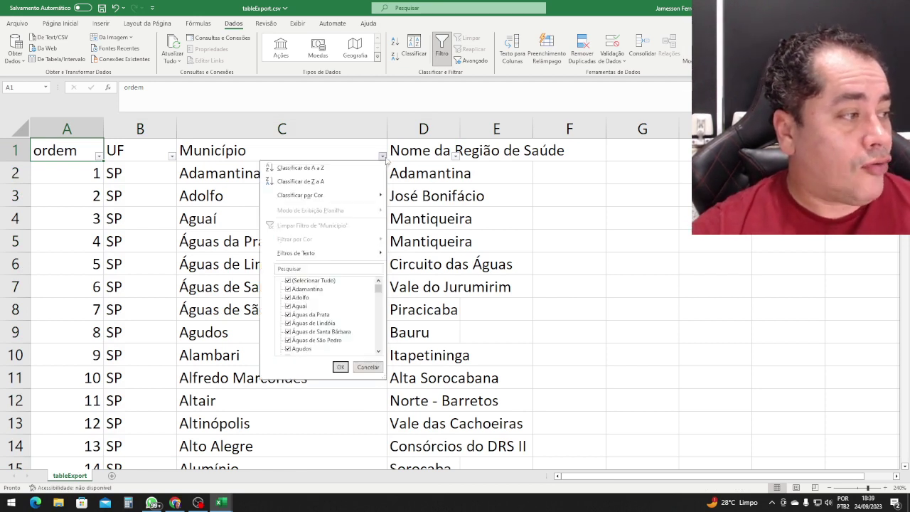
pyautogui.click(345, 169)
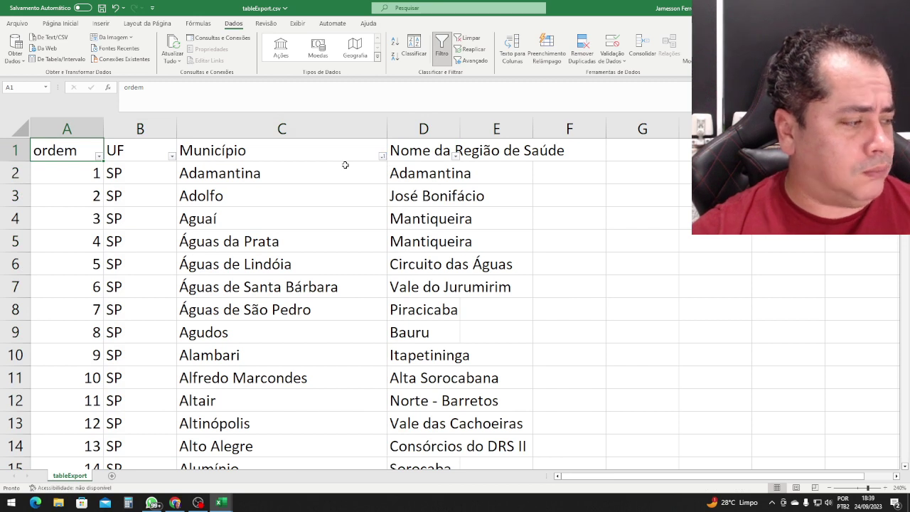
# Compare the order of the first municipalities in the pagamento_aps workbook with the order in the tableExport list
pyautogui.click(219, 503)
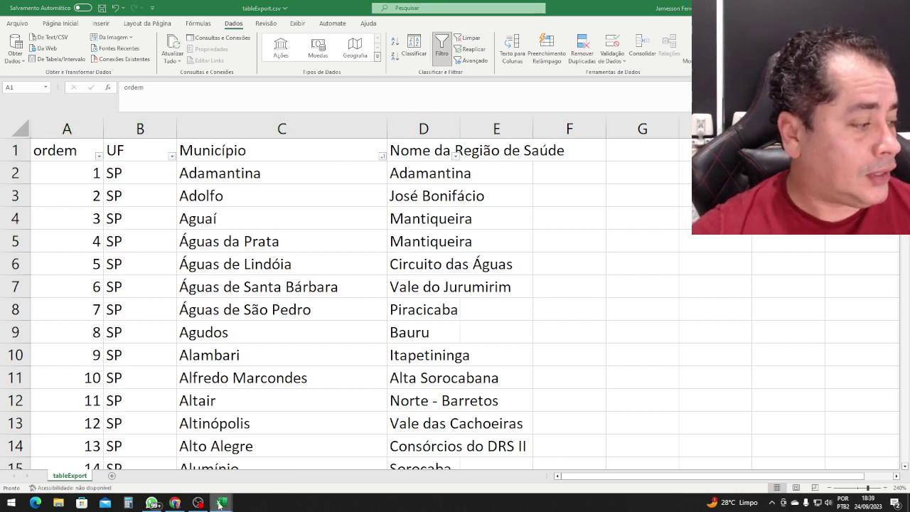
pyautogui.click(220, 503)
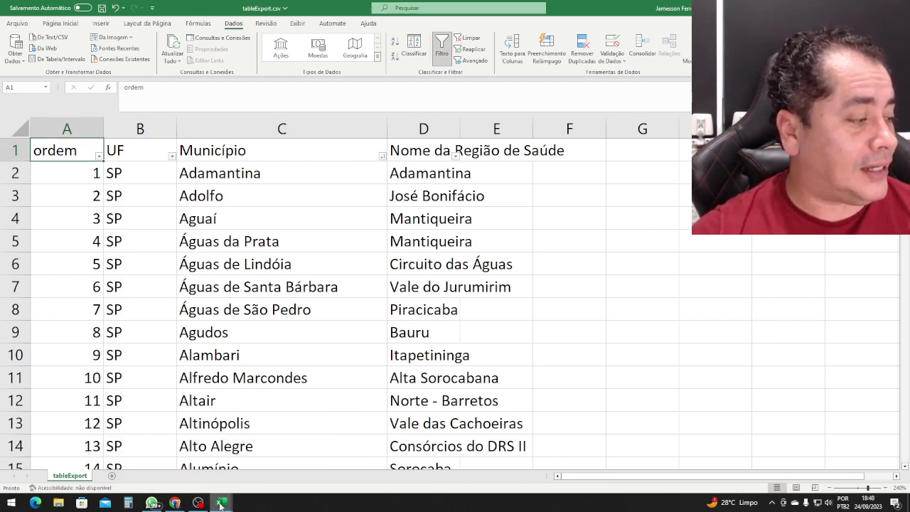
pyautogui.moveTo(220, 503)
pyautogui.click(190, 484)
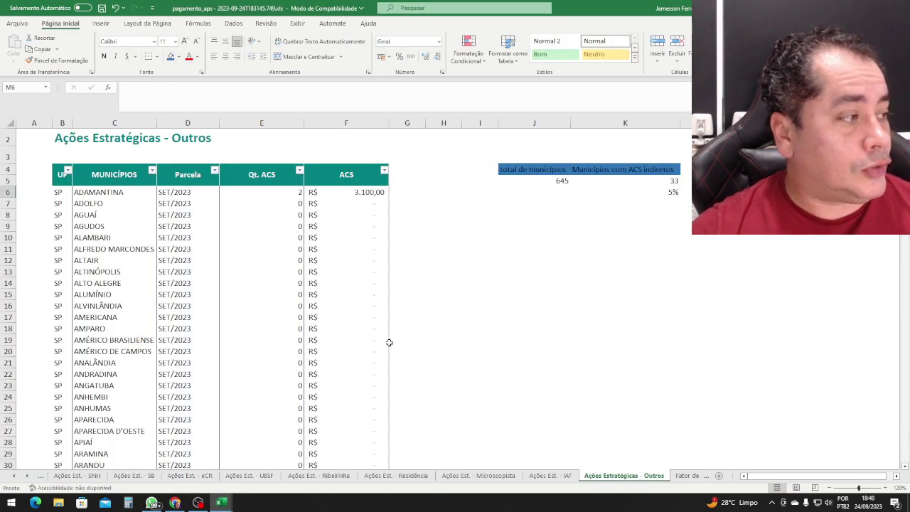
pyautogui.click(112, 203)
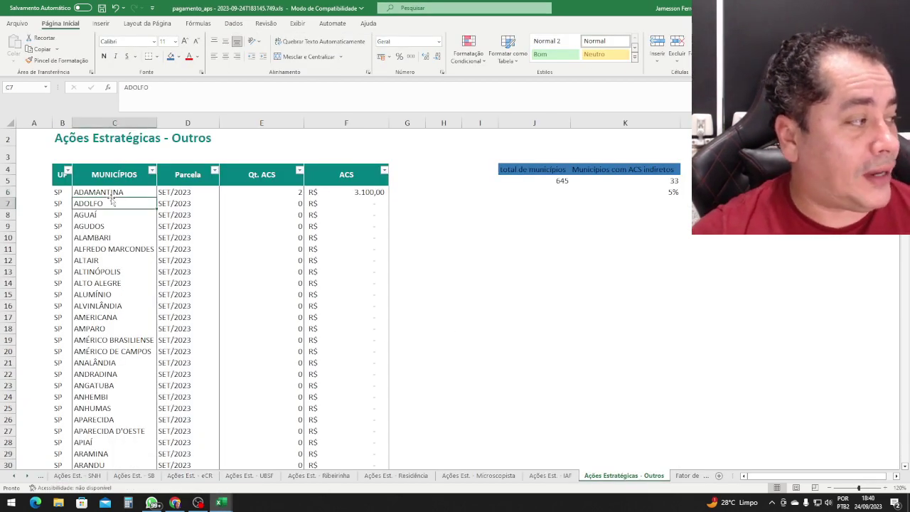
pyautogui.click(121, 191)
pyautogui.click(118, 206)
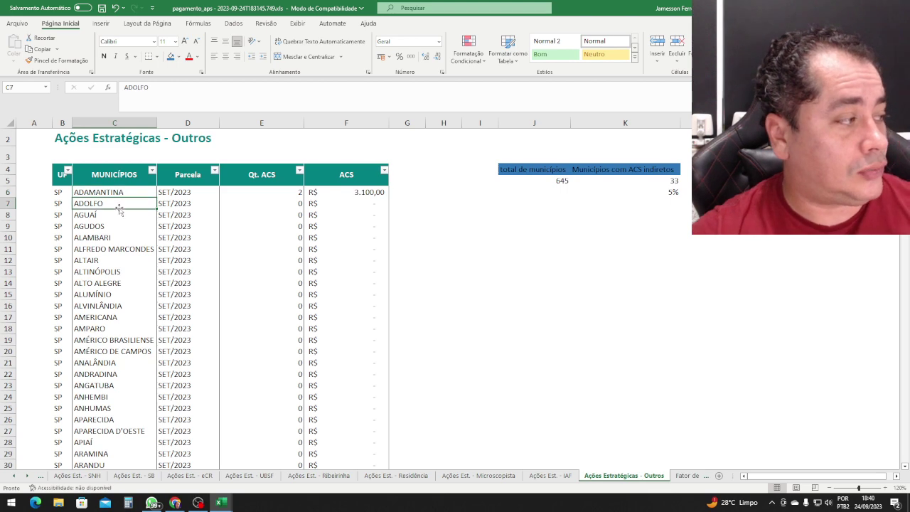
pyautogui.click(117, 215)
pyautogui.hotkey('ctrl', 'Tab')
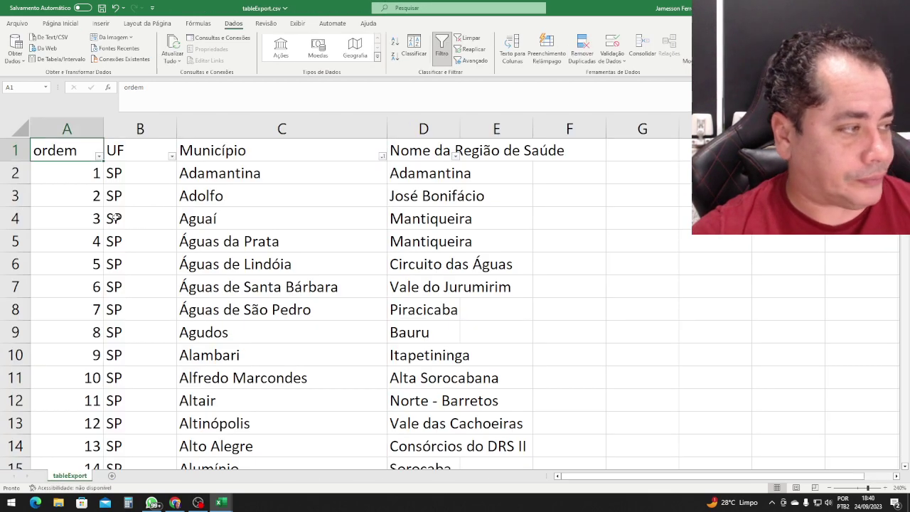
pyautogui.click(246, 179)
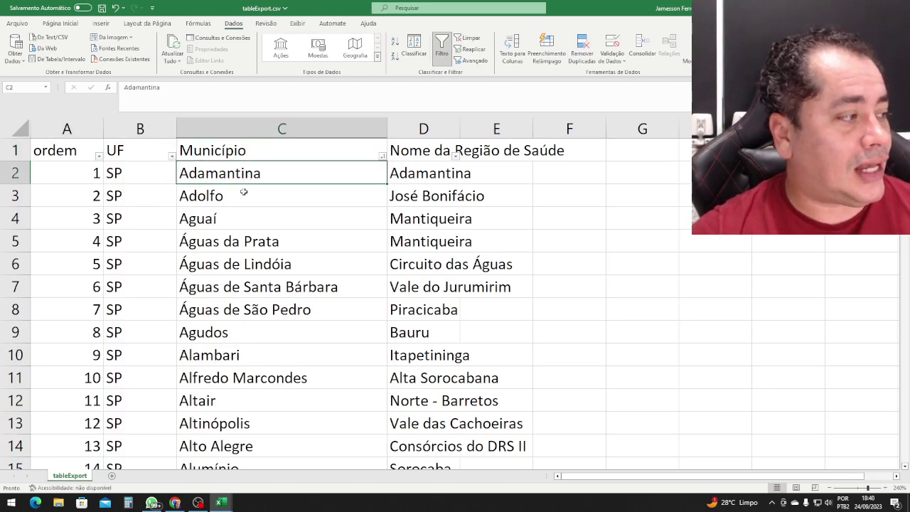
pyautogui.click(241, 204)
pyautogui.click(237, 215)
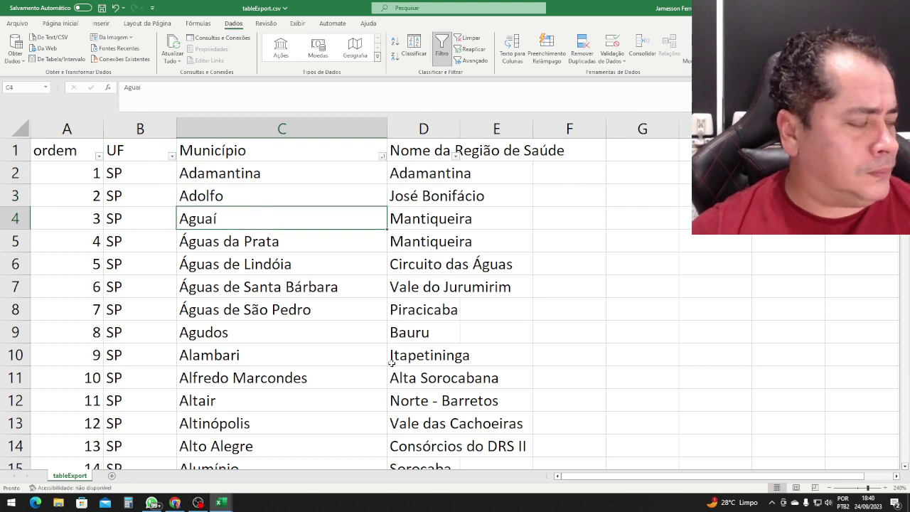
# Return to the pagamento_aps workbook and replace the UF header in cell B4 with "região de saaúde"
pyautogui.hotkey('alt', 'Tab')
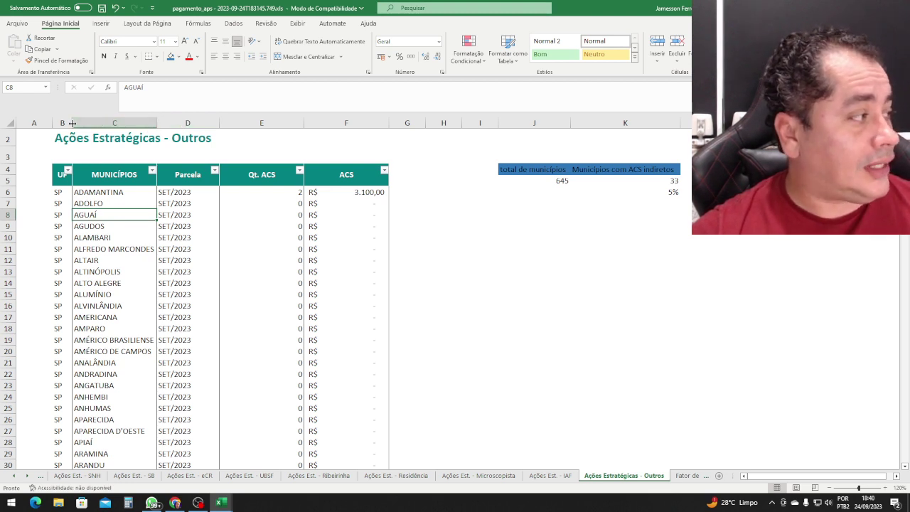
pyautogui.click(64, 177)
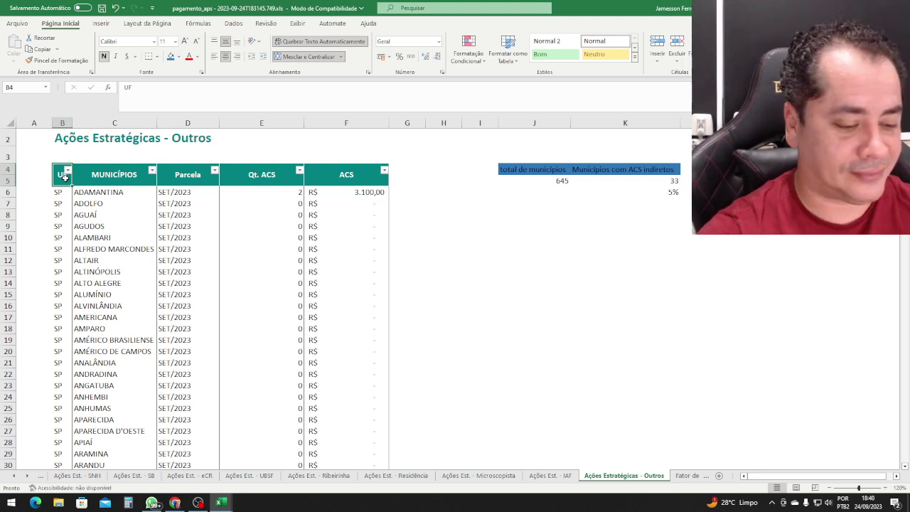
pyautogui.write('região de saúde')
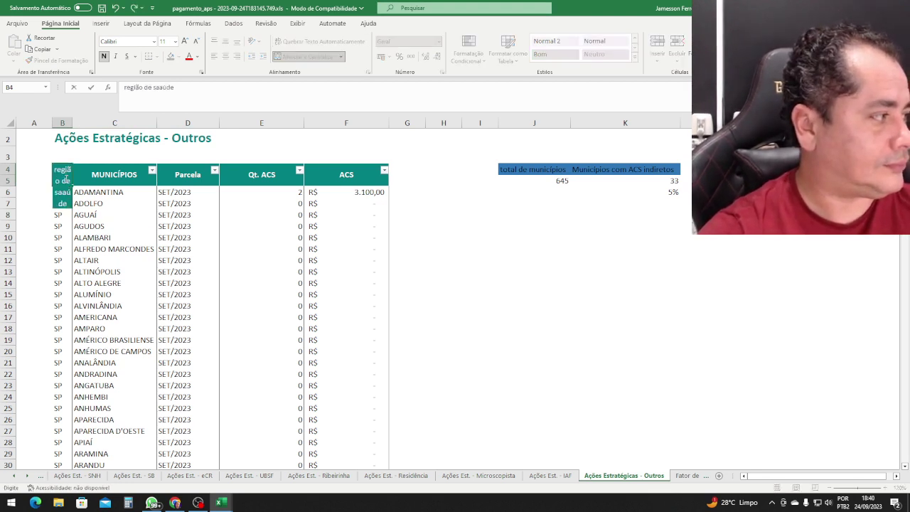
pyautogui.press('Return')
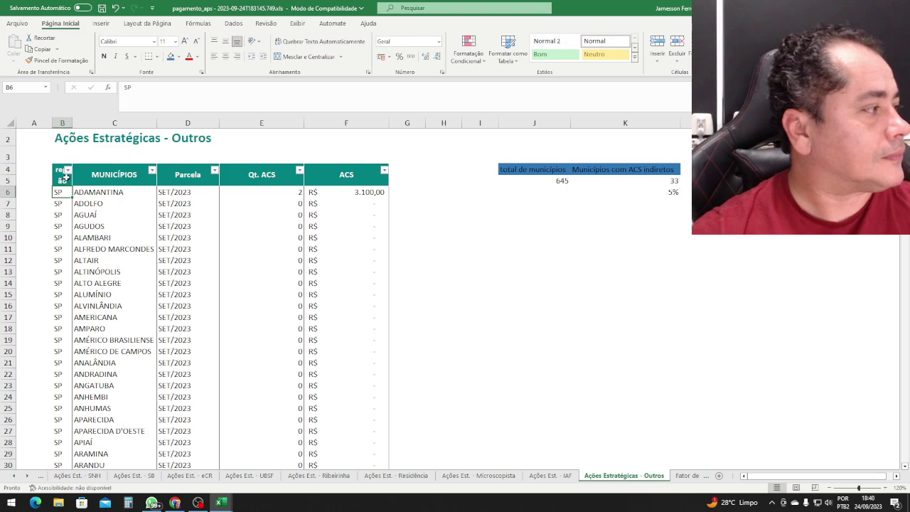
# Fit column B to its "região de saaúde" header and clear all the SP values below it
pyautogui.doubleClick(72, 123)
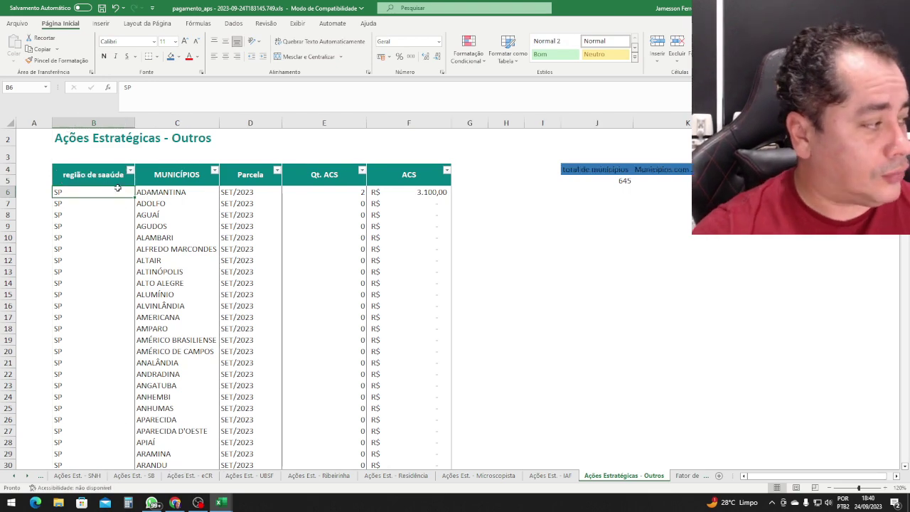
pyautogui.hotkey('ctrl', 'shift', 'Down')
pyautogui.press('Delete')
pyautogui.hotkey('ctrl', 'BackSpace')
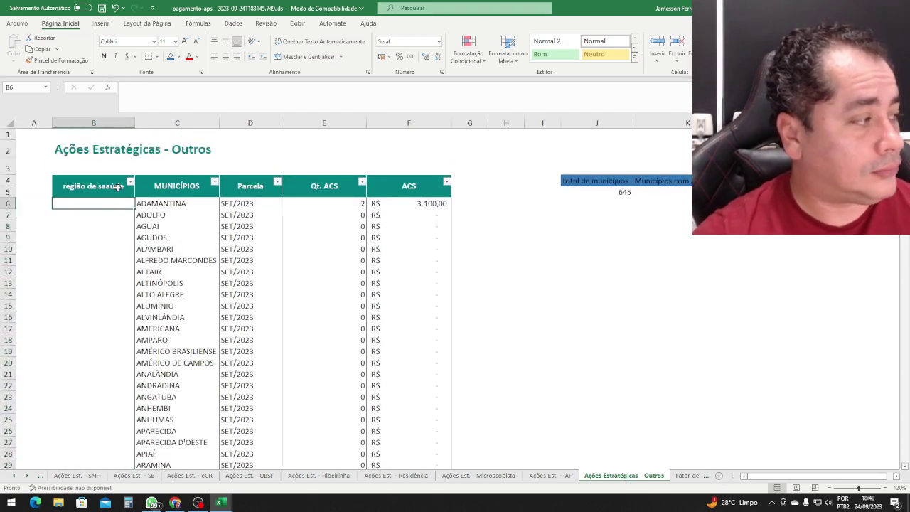
# Copy all the health region names from the tableExport workbook and paste them into the payment table from cell B6 down
pyautogui.hotkey('alt', 'Tab')
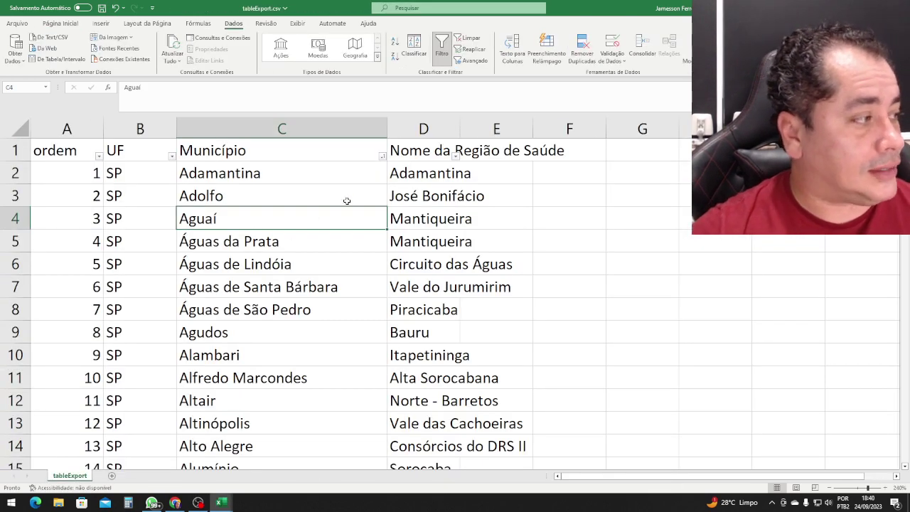
pyautogui.click(423, 174)
pyautogui.hotkey('ctrl', 'shift', 'Down')
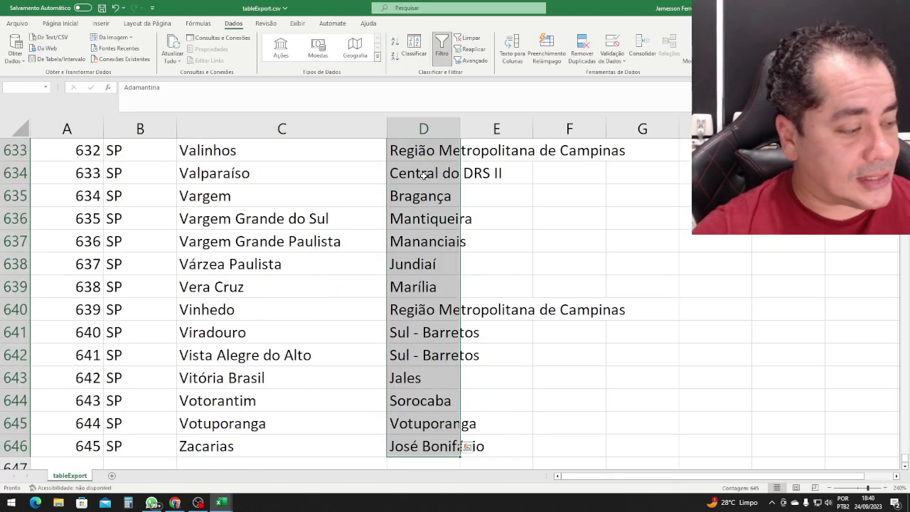
pyautogui.hotkey('ctrl', 'c')
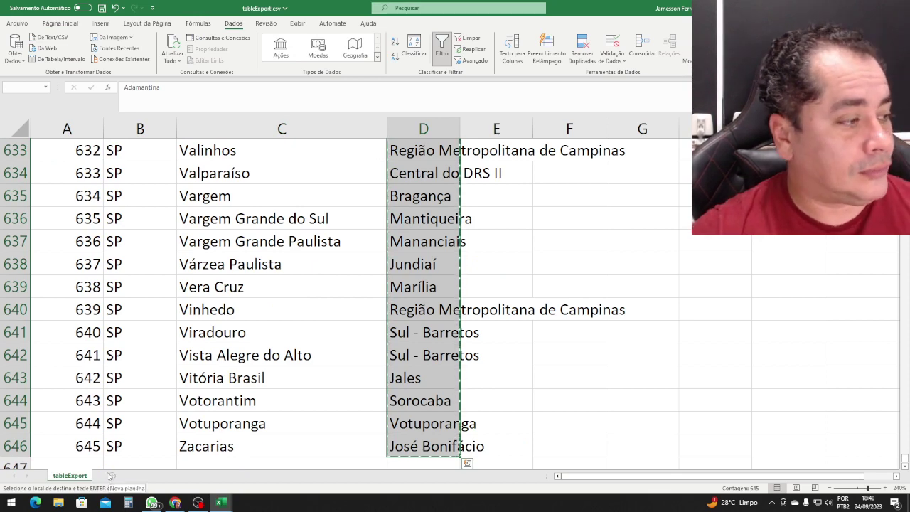
pyautogui.hotkey('alt', 'Tab')
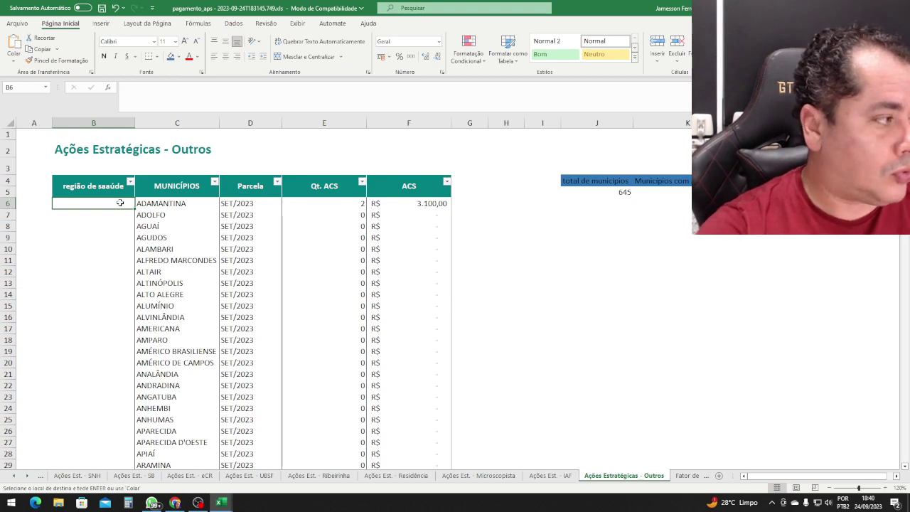
pyautogui.hotkey('ctrl', 'v')
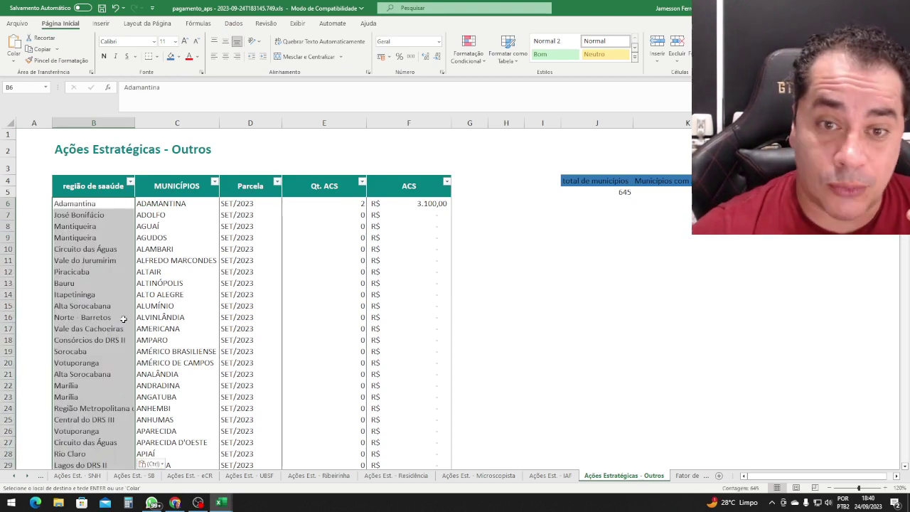
pyautogui.click(486, 328)
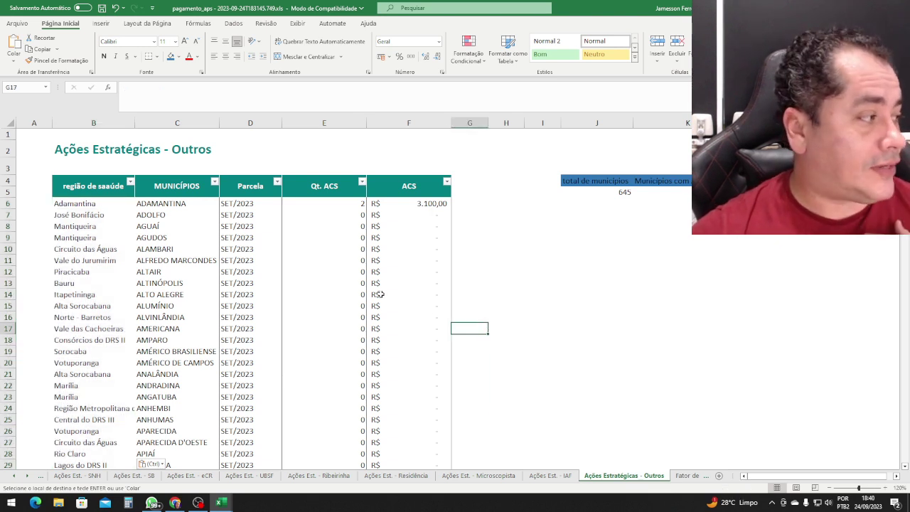
# Filter the "região de saaúde" column to show only the Adamantina region
pyautogui.click(130, 182)
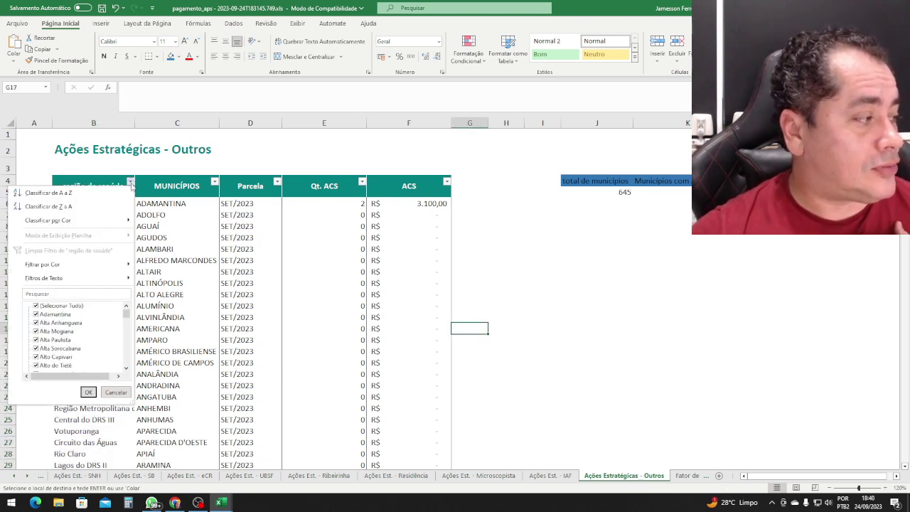
pyautogui.click(75, 307)
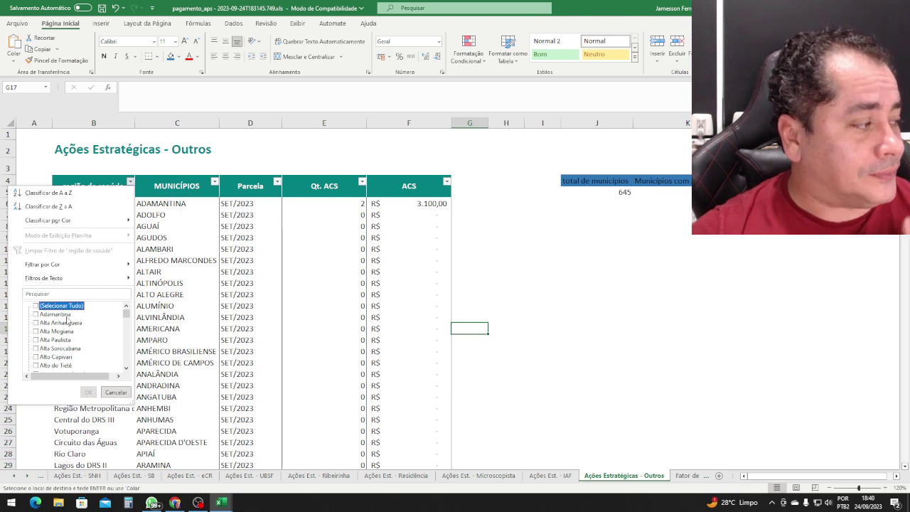
pyautogui.click(67, 314)
pyautogui.click(88, 392)
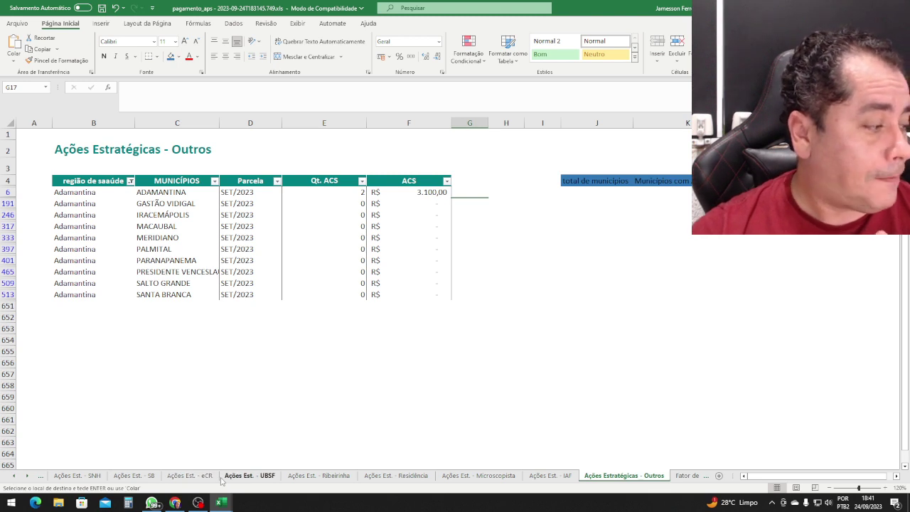
# Look through the Ações Est. - SB and Capitação Ponderada sheets and browse the workbook's other sheets
pyautogui.click(156, 477)
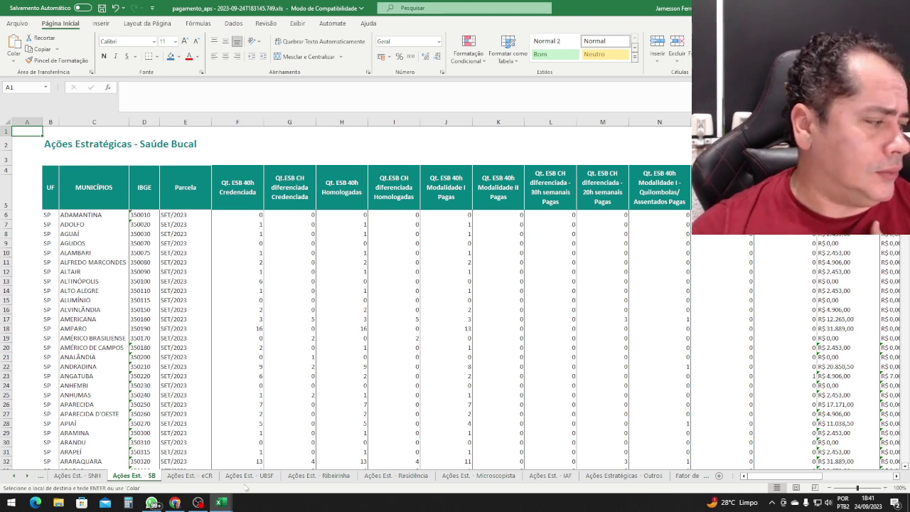
pyautogui.click(14, 475)
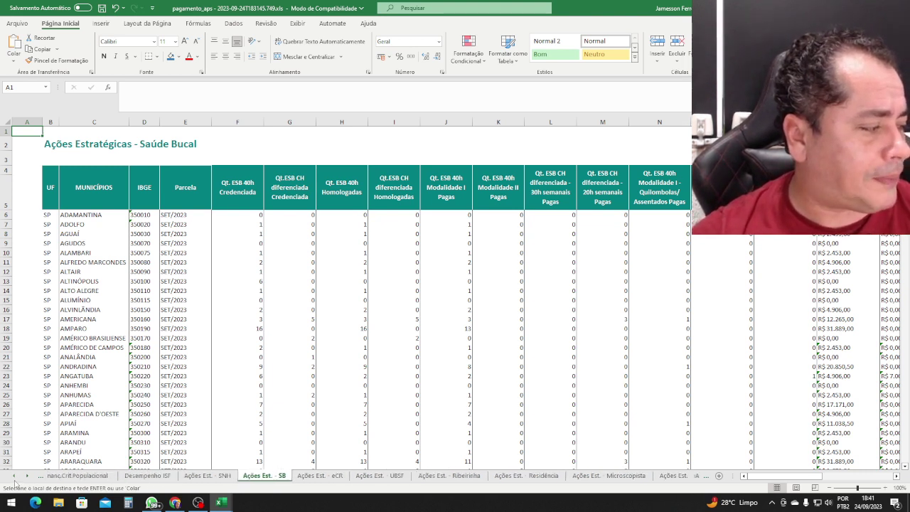
pyautogui.click(83, 476)
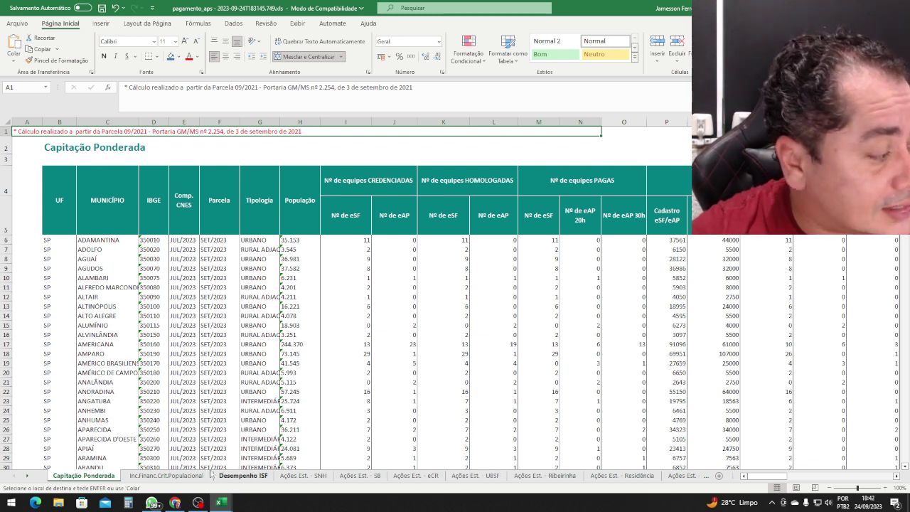
pyautogui.click(27, 476)
pyautogui.click(27, 476)
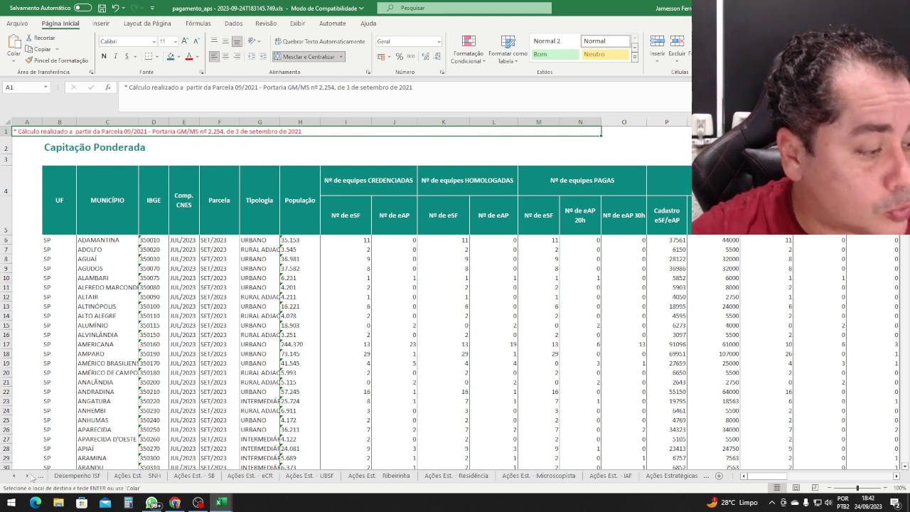
pyautogui.click(28, 476)
pyautogui.click(28, 476)
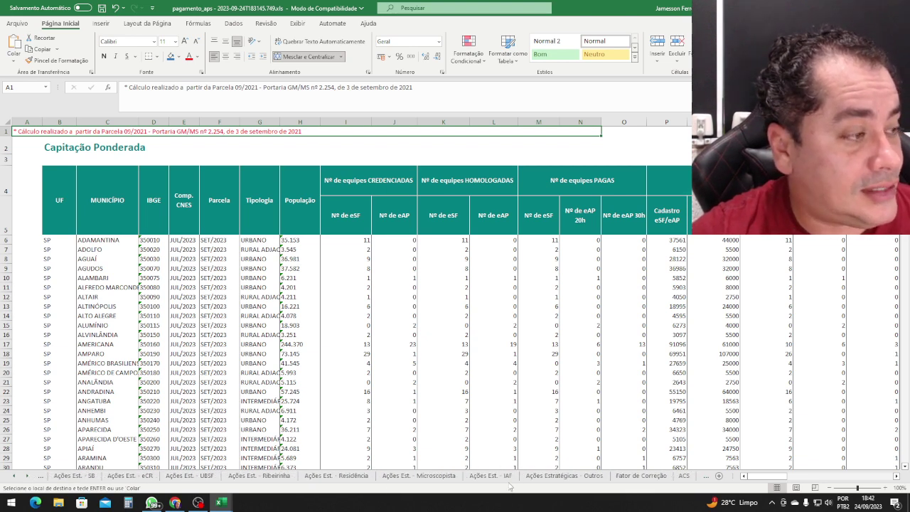
# Open the Ações Est. - IAF sheet and delete its IBGE column
pyautogui.click(507, 475)
pyautogui.click(595, 360)
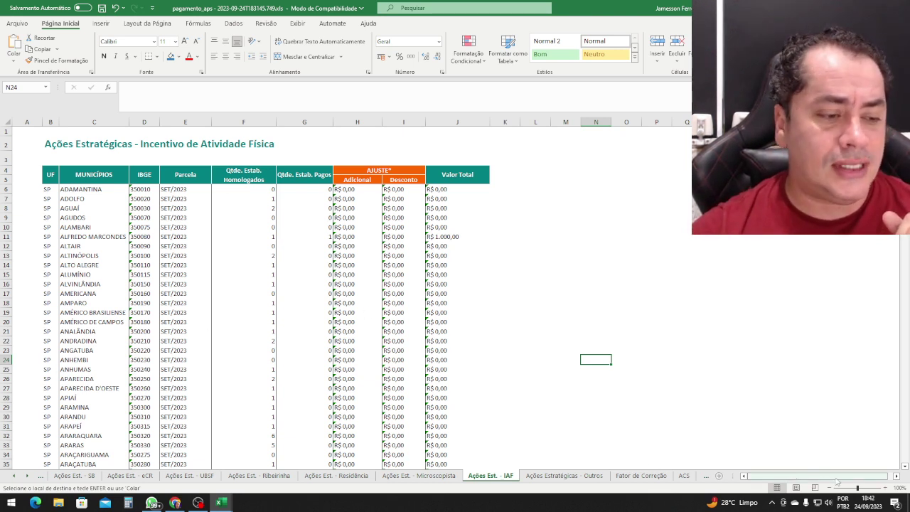
pyautogui.click(886, 488)
pyautogui.click(886, 487)
pyautogui.click(886, 488)
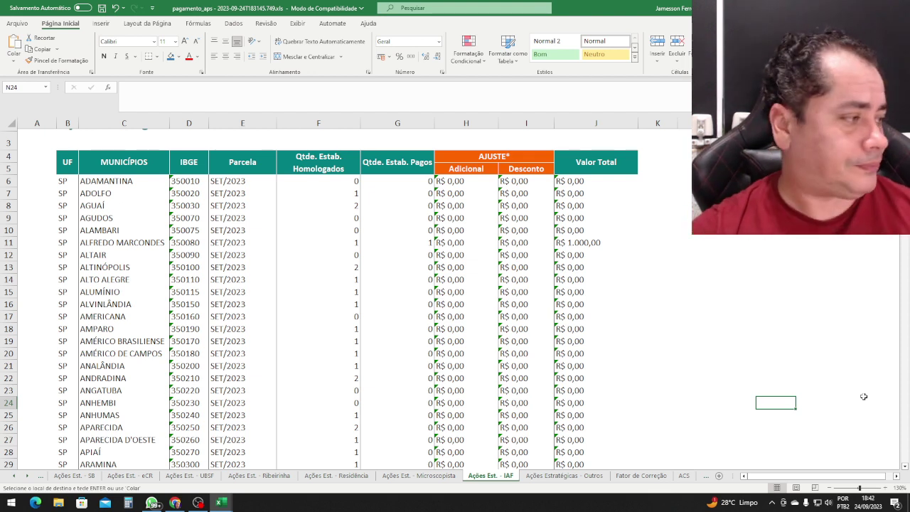
pyautogui.click(189, 123)
pyautogui.rightClick(189, 123)
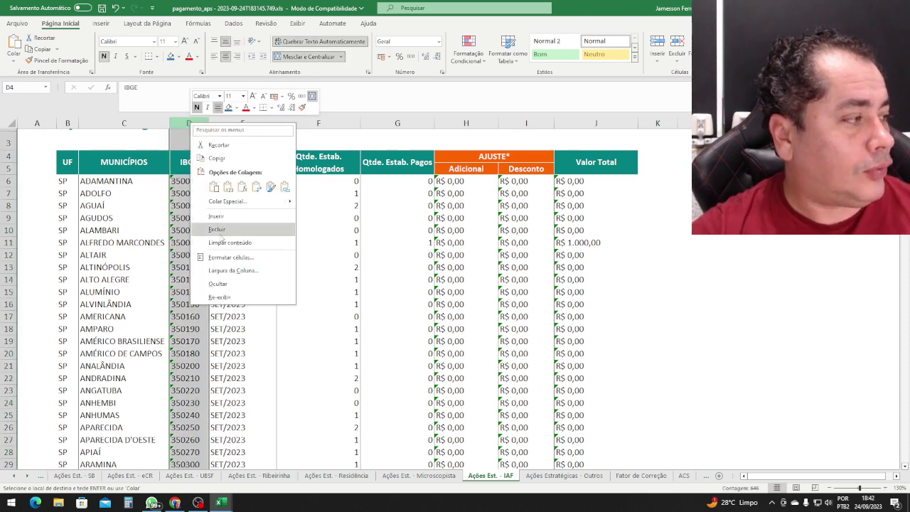
pyautogui.click(220, 230)
# Delete the two AJUSTE columns, Adicional and Desconto, together with the Valor Total column
pyautogui.scroll(2, 453, 264)
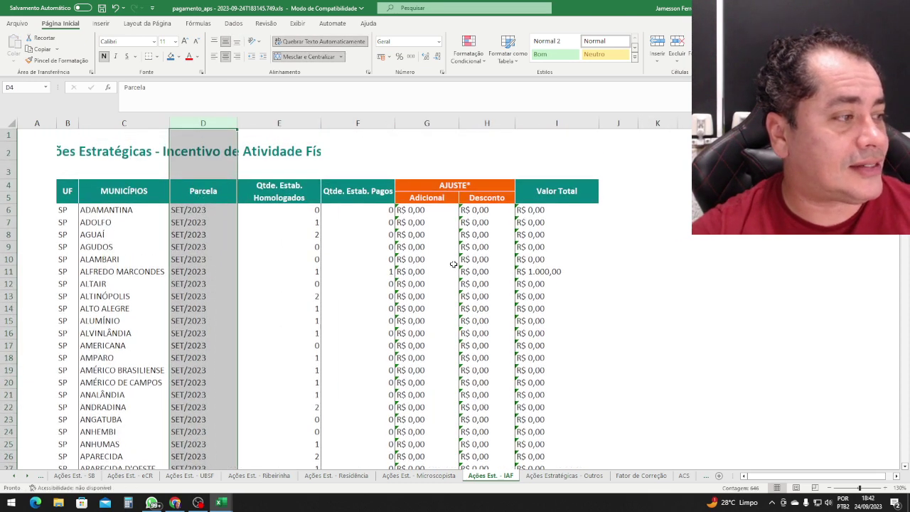
pyautogui.moveTo(426, 123); pyautogui.dragTo(531, 125)
pyautogui.rightClick(532, 128)
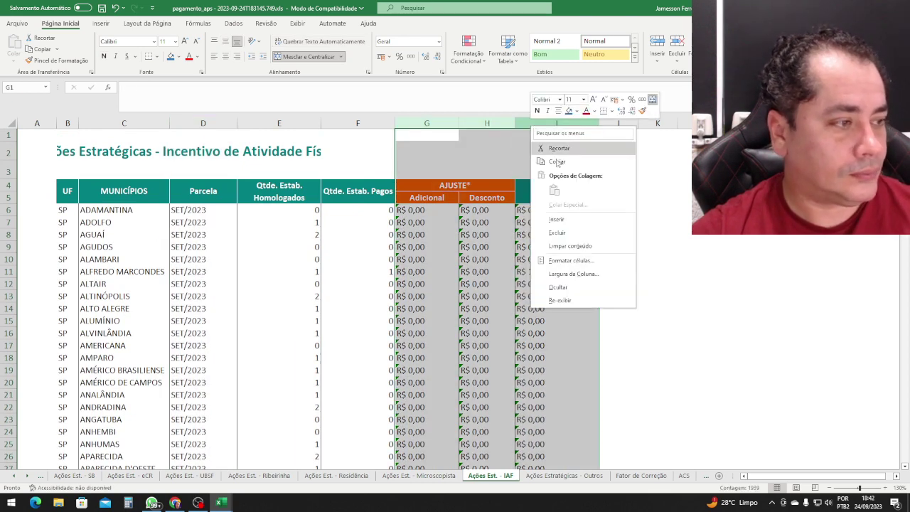
pyautogui.click(569, 233)
pyautogui.click(680, 198)
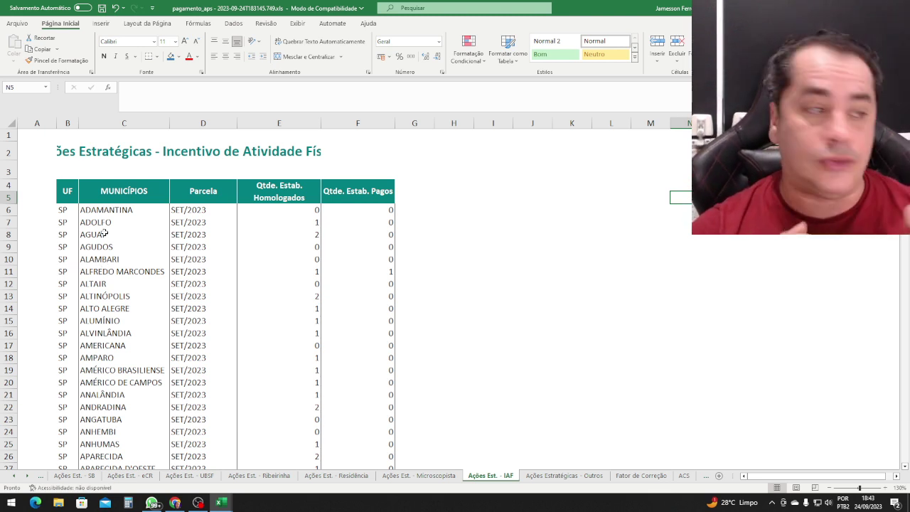
# Add filters to the whole IAF table, from the UF header across to Qtde. Estab. Pagos and down to the last municipality
pyautogui.click(68, 191)
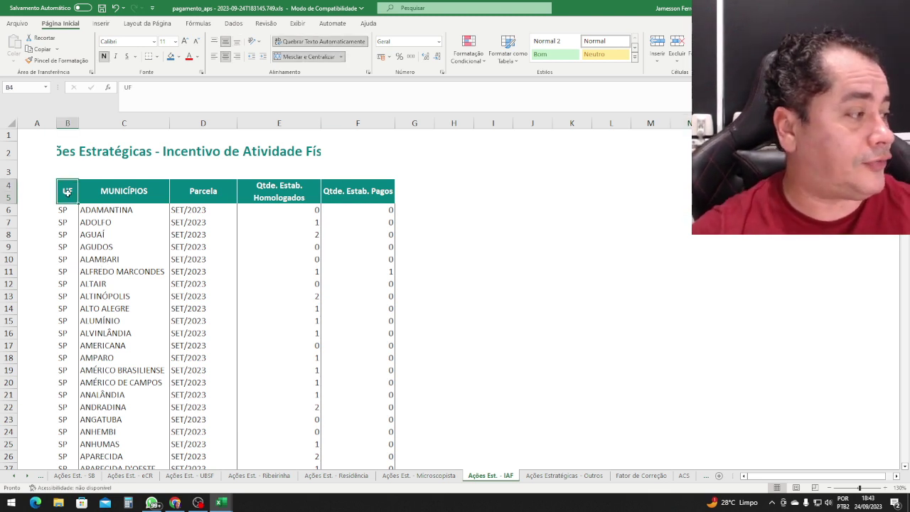
pyautogui.hotkey('ctrl', 'shift', 'Right')
pyautogui.hotkey('ctrl', 'shift', 'Down')
pyautogui.hotkey('ctrl', 'shift', 'Down')
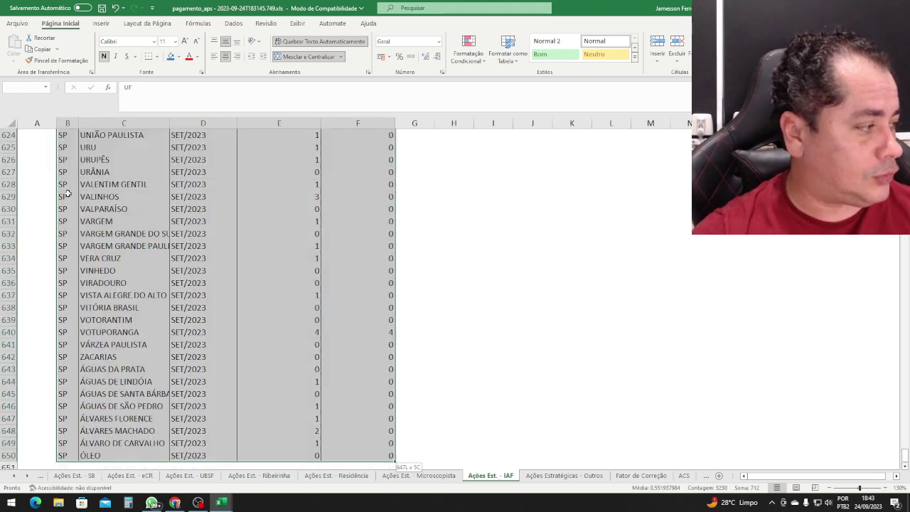
pyautogui.press('Up')
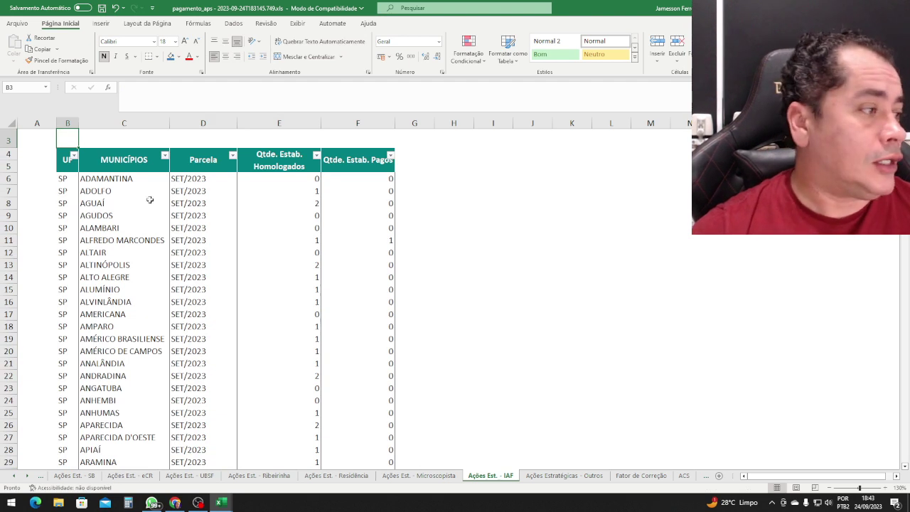
# Copy the Qtde. Estab. Homologados header to cell I4, rename the copy "Municípios" and fit column I to it
pyautogui.click(311, 161)
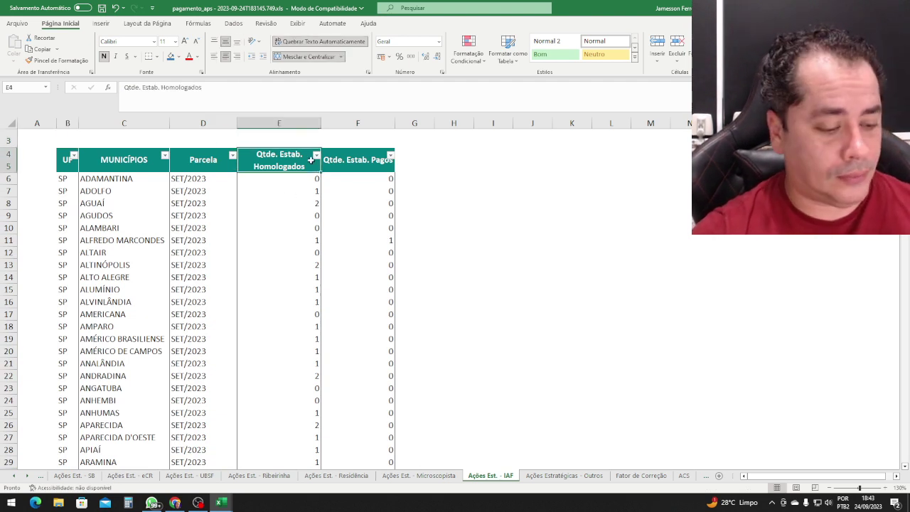
pyautogui.hotkey('ctrl', 'c')
pyautogui.press('Right')
pyautogui.press('Right')
pyautogui.press('Right')
pyautogui.press('Right')
pyautogui.press('Return')
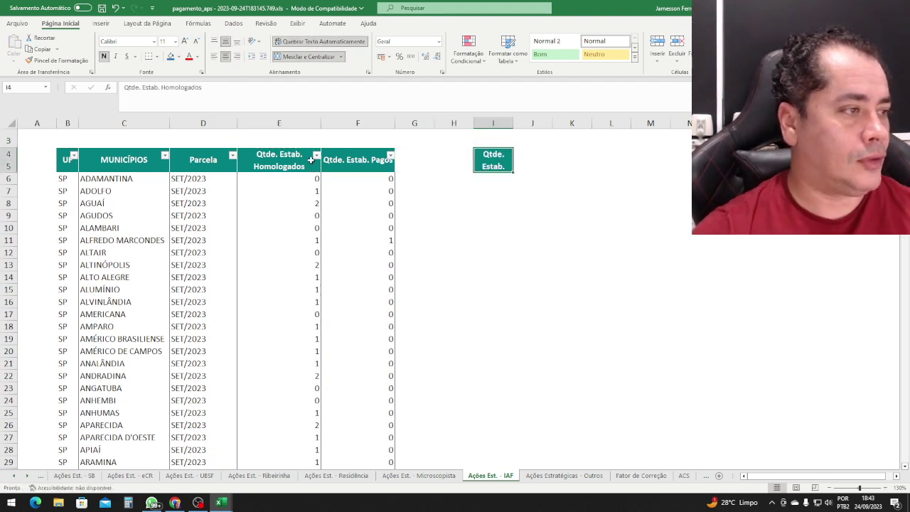
pyautogui.write('Municípios')
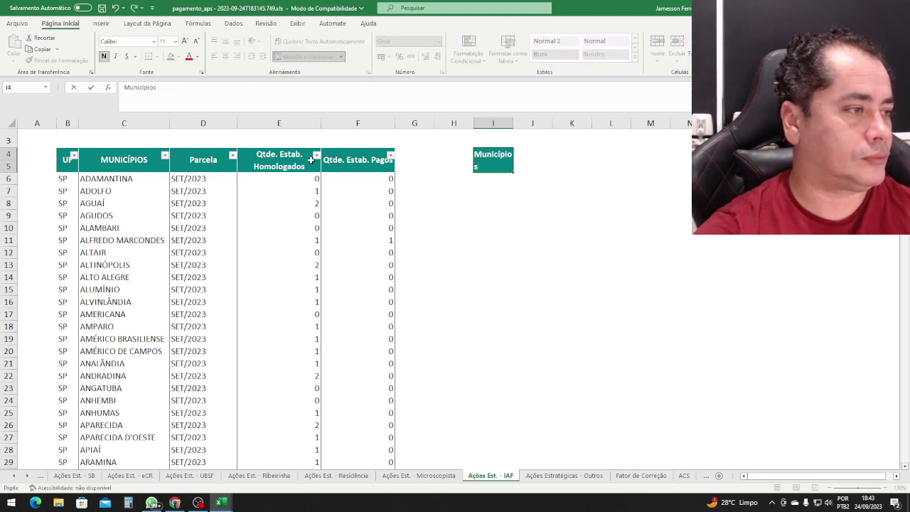
pyautogui.press('Return')
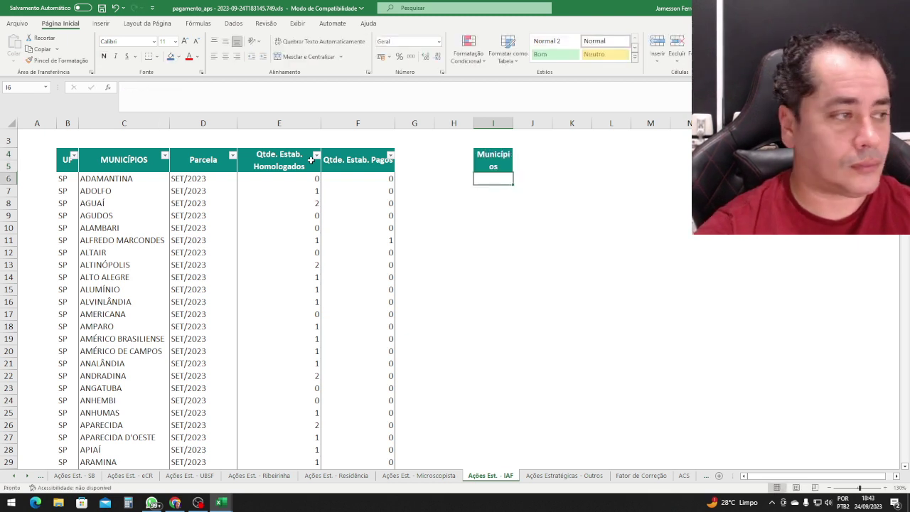
pyautogui.doubleClick(514, 123)
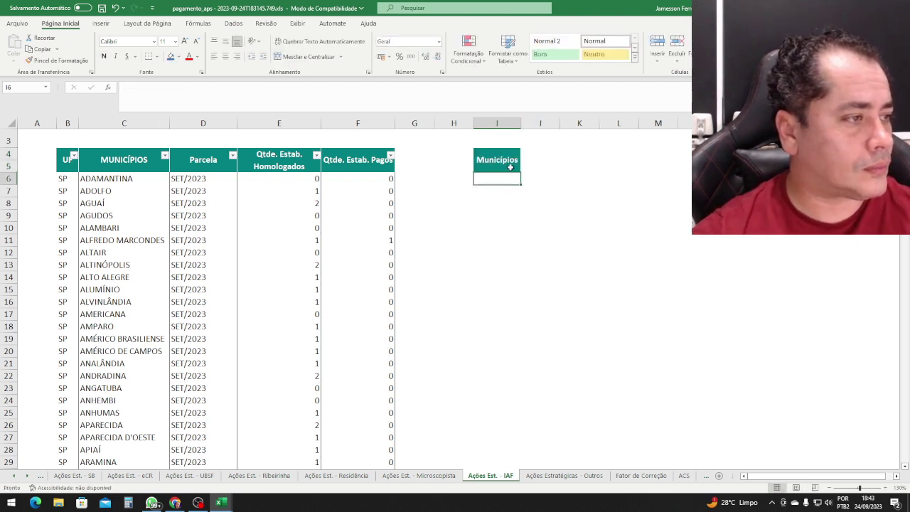
# Enter 645 as the number of municipalities in cell I6
pyautogui.write('64')
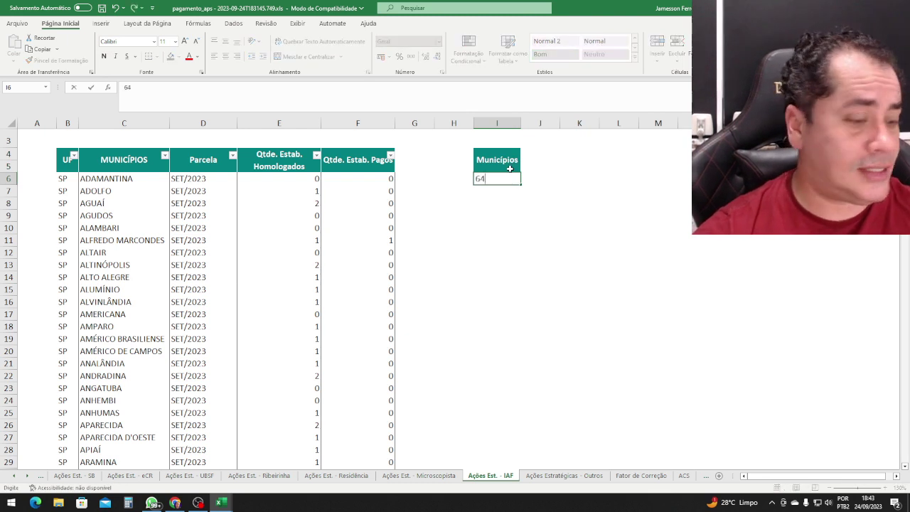
pyautogui.write('5')
pyautogui.press('Return')
pyautogui.press('Up')
pyautogui.press('Right')
# Copy the Municípios header to cell J4 and extend the copy's text to "Municípios com IAF"
pyautogui.click(510, 169)
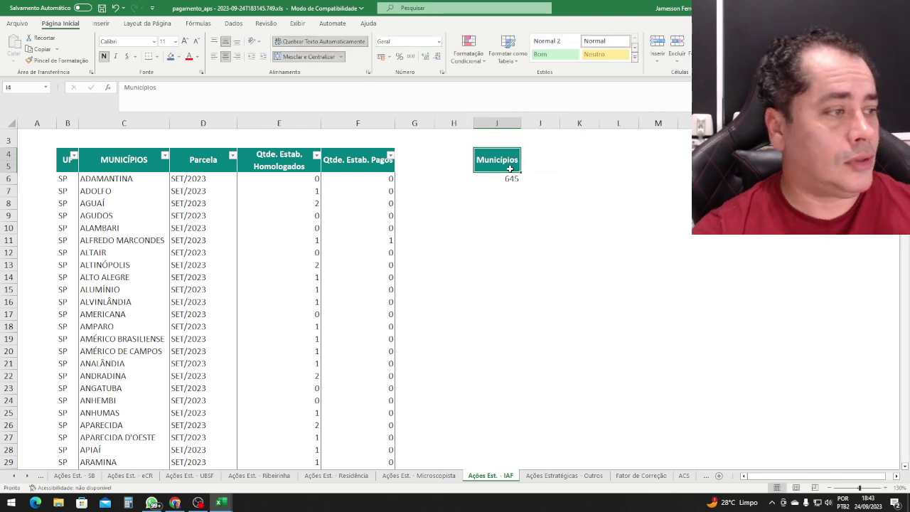
pyautogui.hotkey('ctrl', 'c')
pyautogui.press('Right')
pyautogui.press('Return')
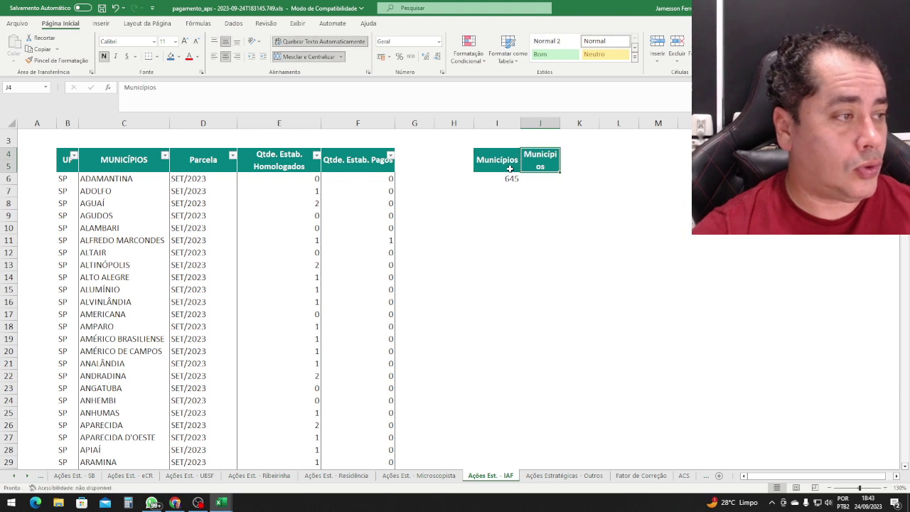
pyautogui.press('F2')
pyautogui.write('com IAF')
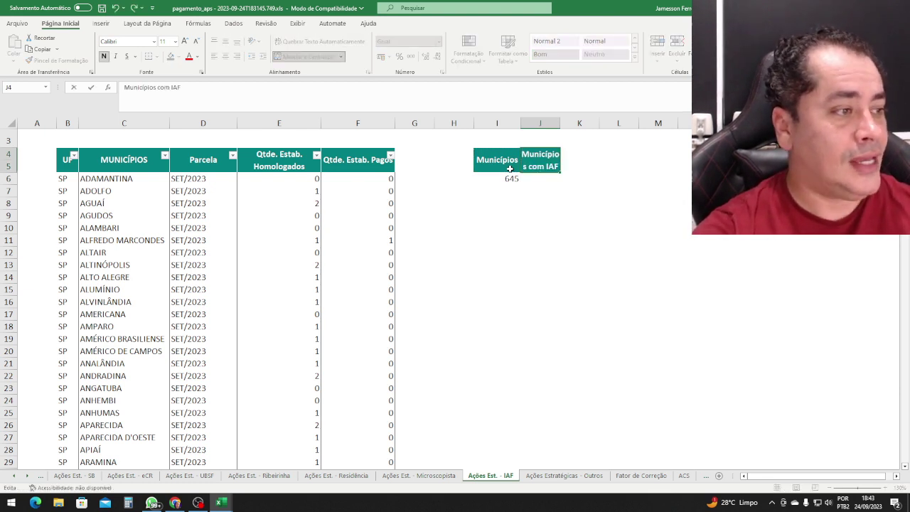
pyautogui.press('Return')
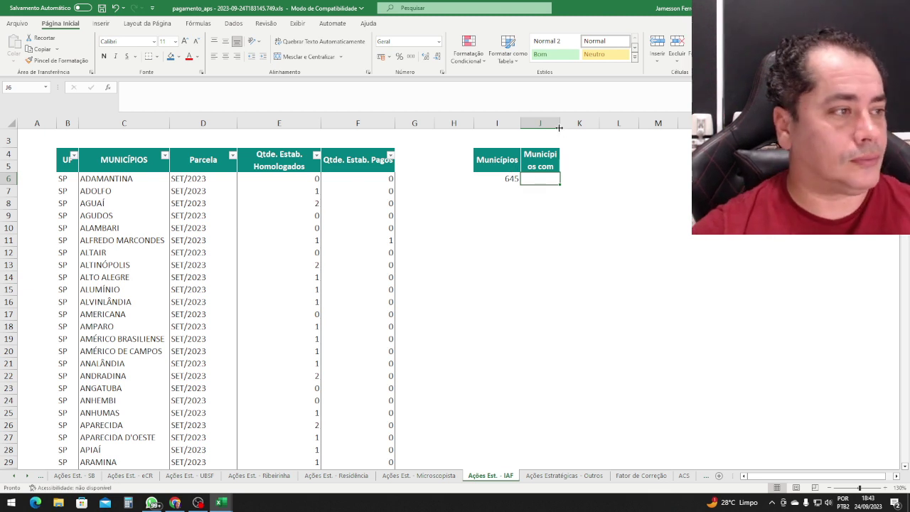
# Widen column J so that its Municípios com IAF header fits on one line
pyautogui.moveTo(560, 124); pyautogui.dragTo(597, 129)
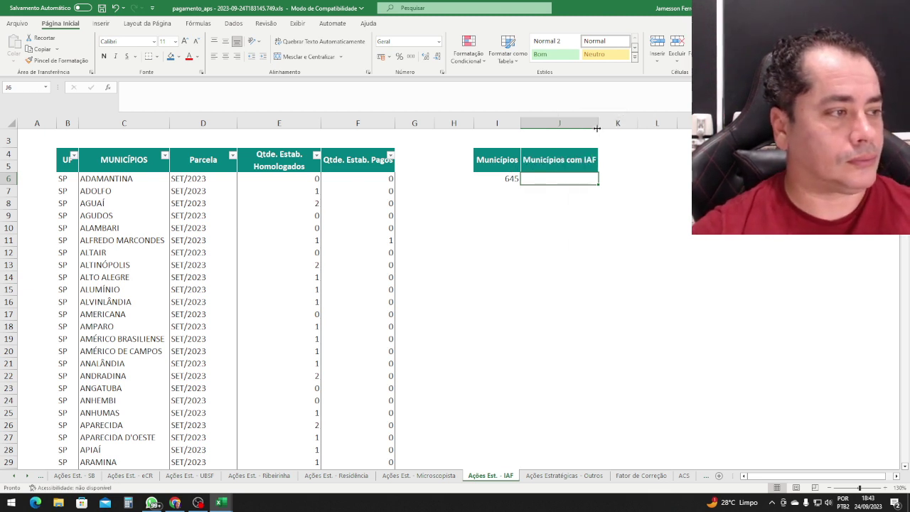
# Filter Qtde. Estab. Homologados to show only 0 and enter 236 in cell J6
pyautogui.click(317, 155)
pyautogui.click(256, 280)
pyautogui.click(225, 288)
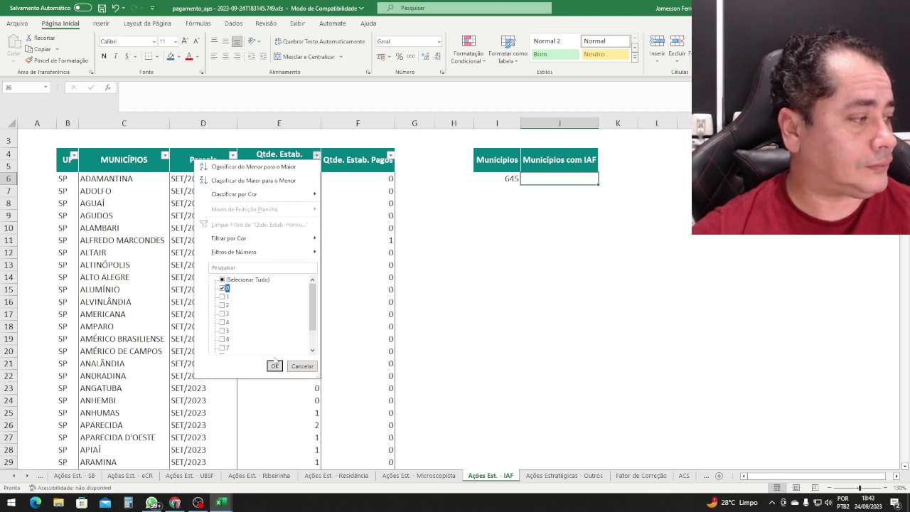
pyautogui.click(274, 366)
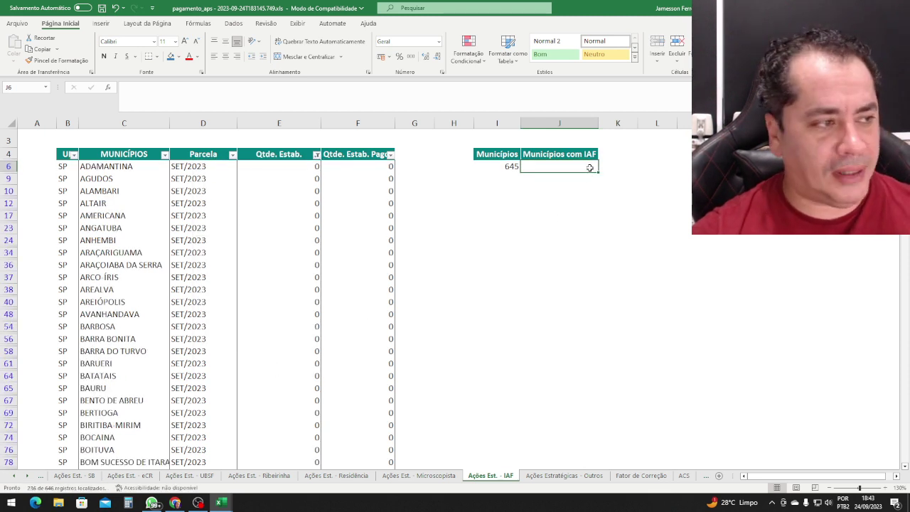
pyautogui.write('236')
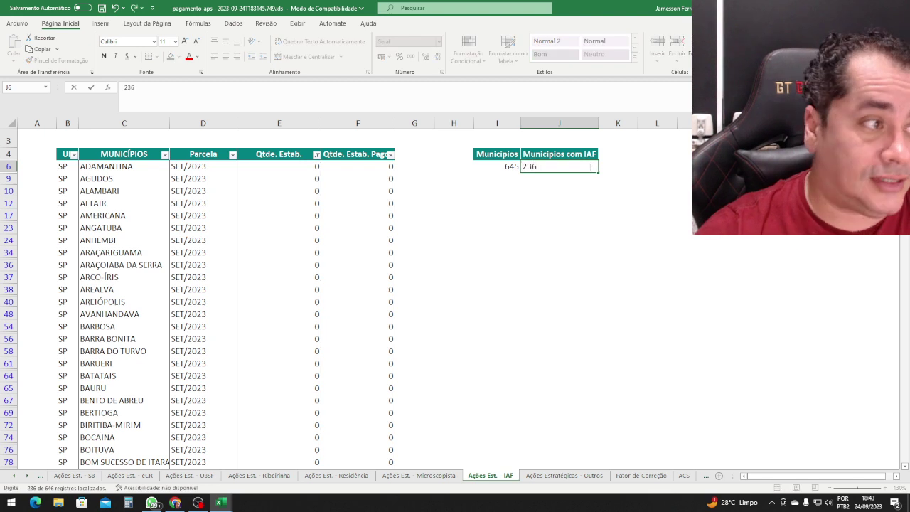
pyautogui.press('Return')
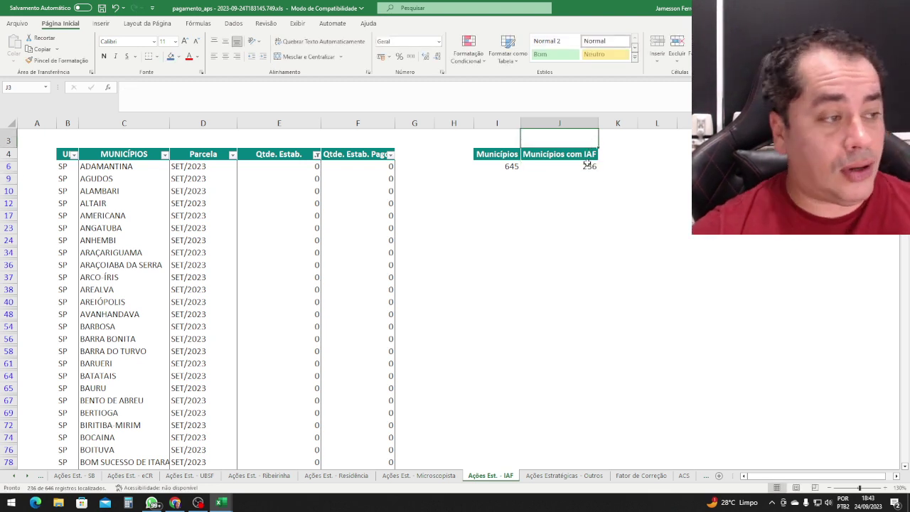
# Copy the Municípios com IAF header to cell K4 and widen column K
pyautogui.click(588, 154)
pyautogui.hotkey('ctrl', 'c')
pyautogui.press('Right')
pyautogui.hotkey('ctrl', 'v')
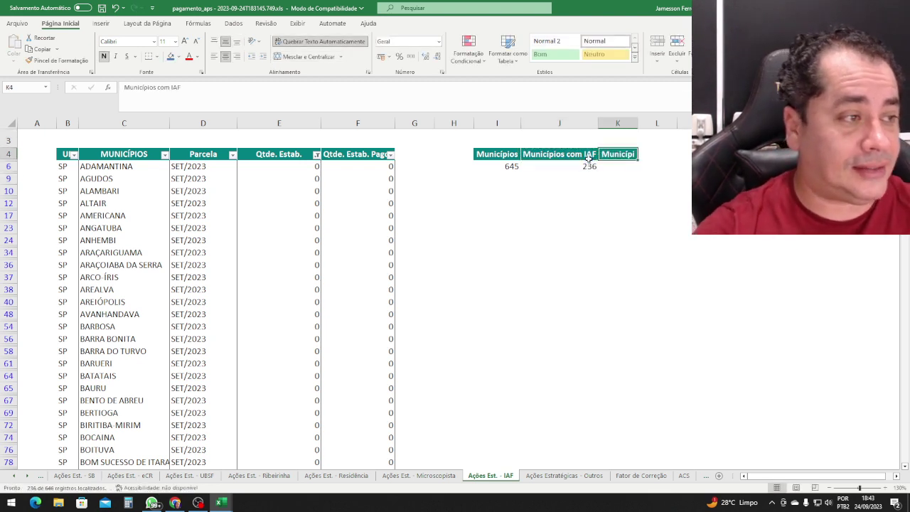
pyautogui.moveTo(637, 124); pyautogui.dragTo(660, 128)
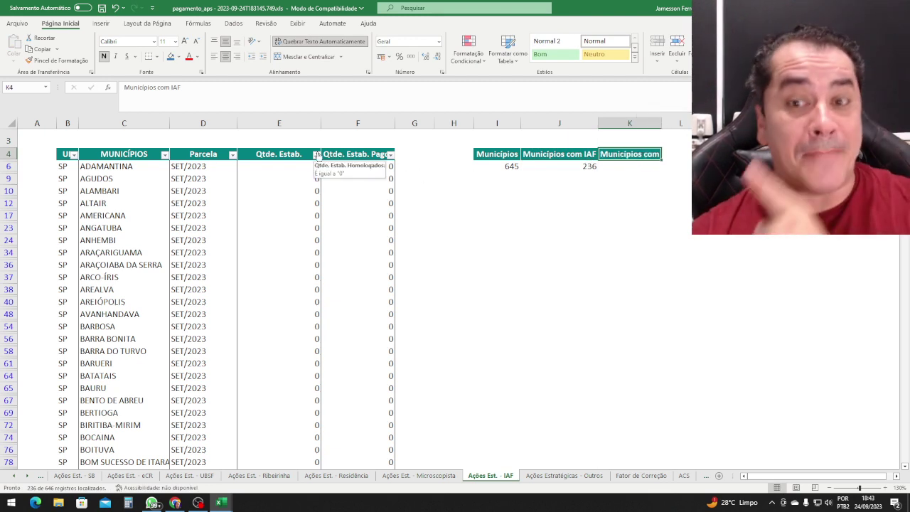
# Filter Qtde. Estab. Homologados to show every value except 0, to count the municipalities with IAF
pyautogui.click(390, 155)
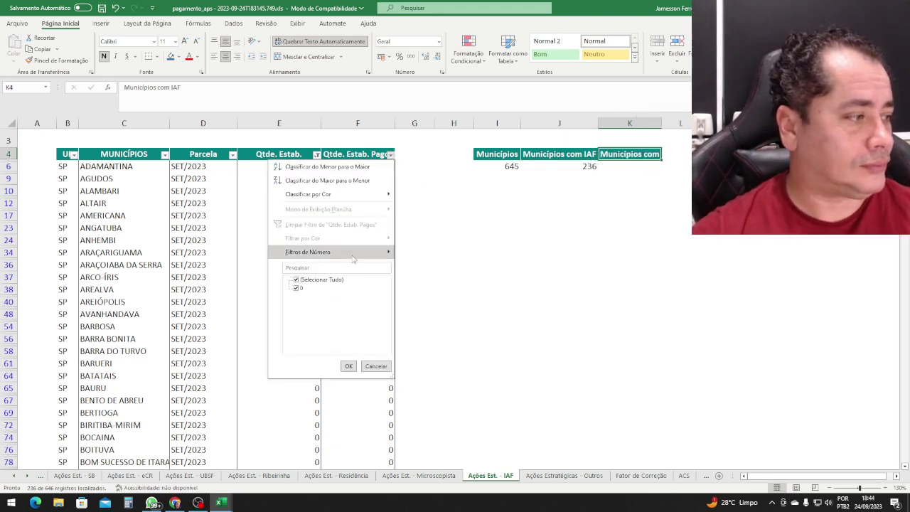
pyautogui.click(376, 367)
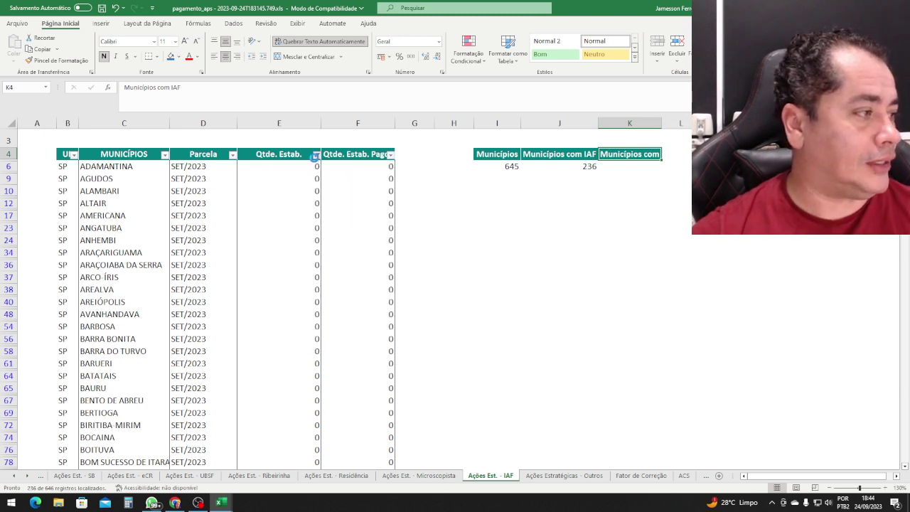
pyautogui.click(315, 155)
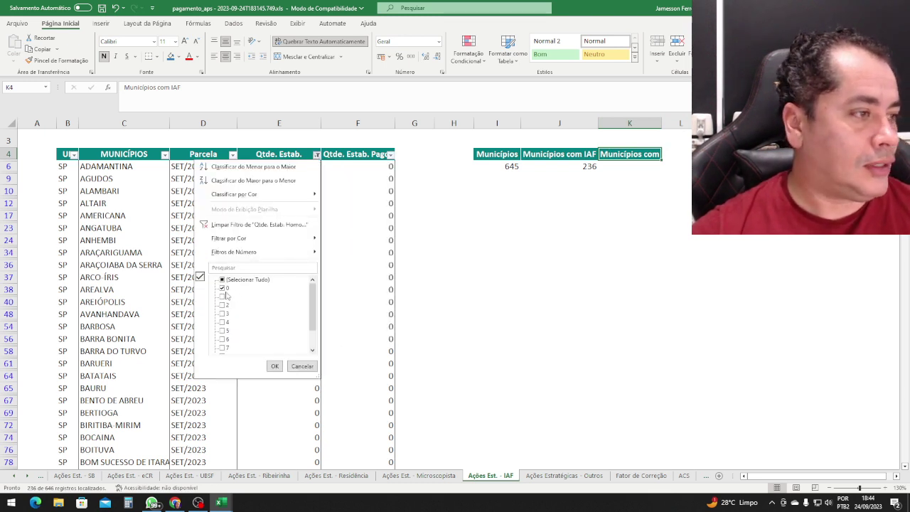
pyautogui.click(224, 288)
pyautogui.click(223, 280)
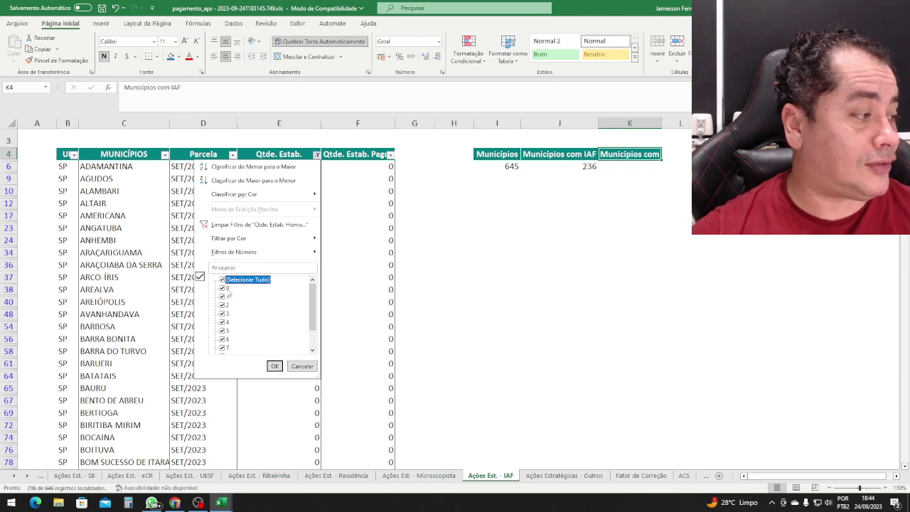
pyautogui.click(225, 288)
pyautogui.click(274, 366)
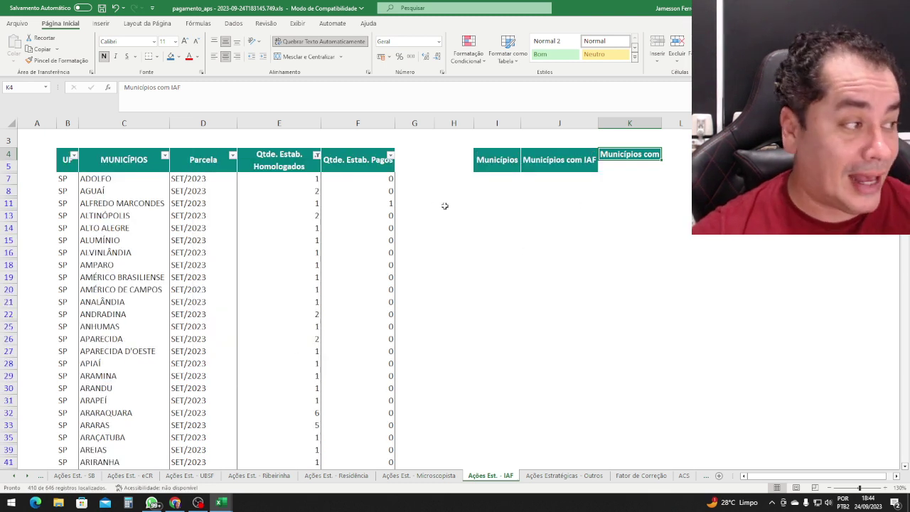
# Show all Qtde. Estab. Homologados values again and replace the entry in cell J6 with 410
pyautogui.click(317, 155)
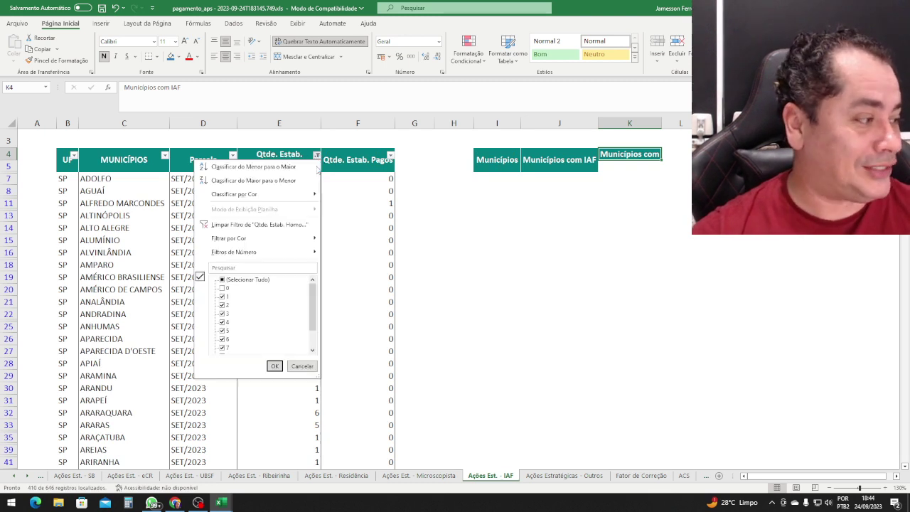
pyautogui.click(245, 279)
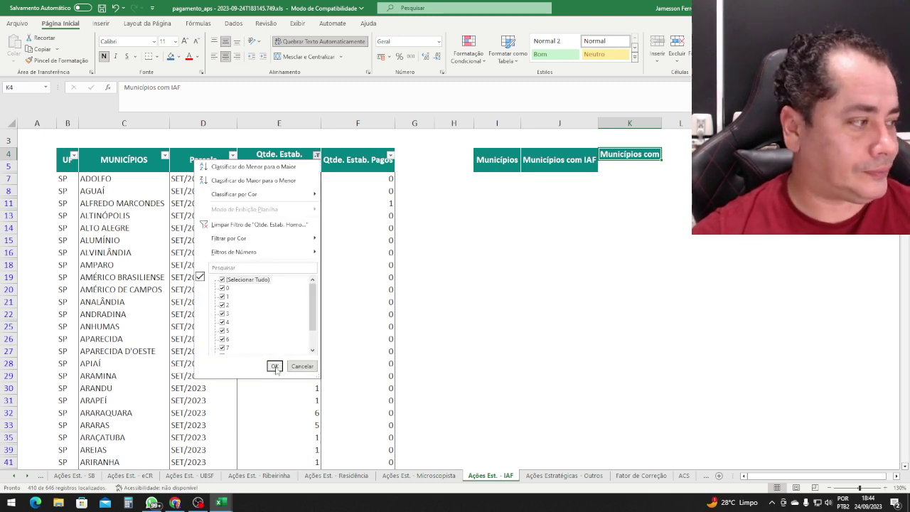
pyautogui.click(275, 365)
pyautogui.click(573, 174)
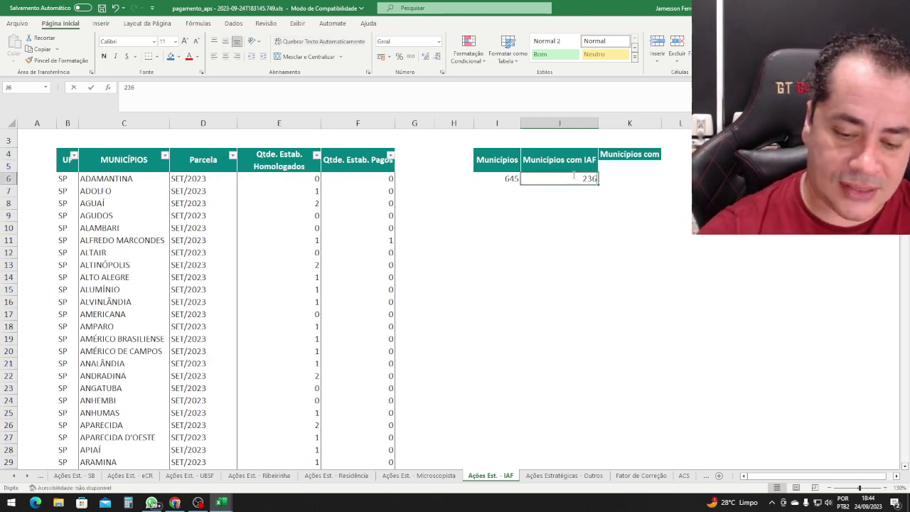
pyautogui.write('410')
pyautogui.press('Return')
# Copy the merged Municípios com IAF header from J4 over the header in K4, undoing any misplaced paste
pyautogui.click(573, 171)
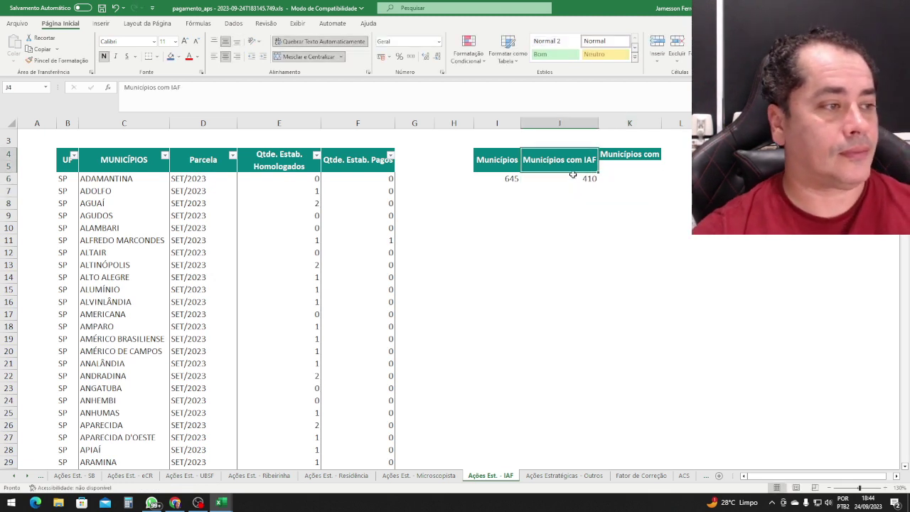
pyautogui.hotkey('ctrl', 'c')
pyautogui.press('Right')
pyautogui.press('Down')
pyautogui.hotkey('ctrl', 'v')
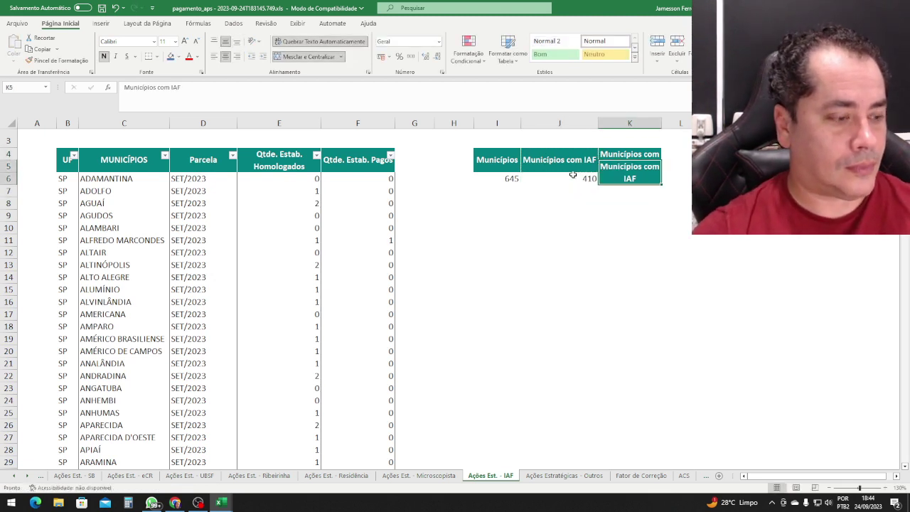
pyautogui.hotkey('ctrl', 'z')
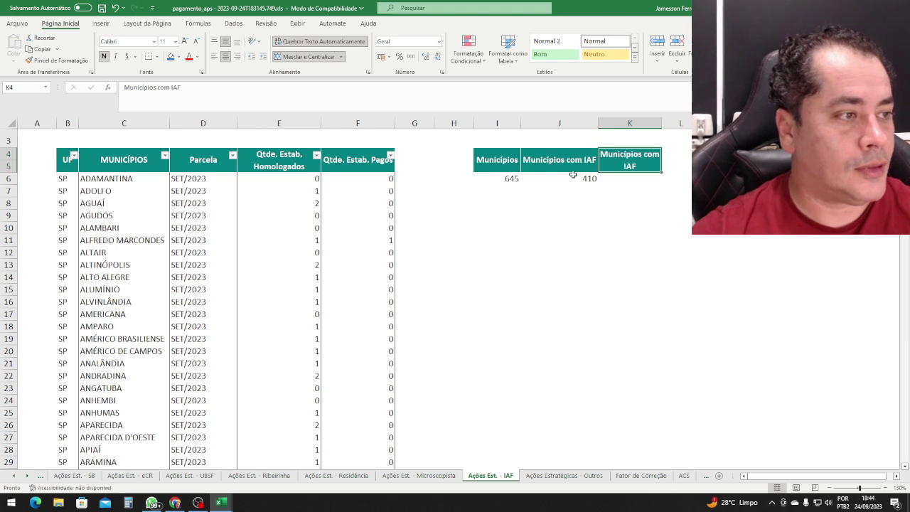
# Widen column K and extend its header text to "Municípios com IAF PAGOS"
pyautogui.moveTo(665, 125); pyautogui.dragTo(689, 126)
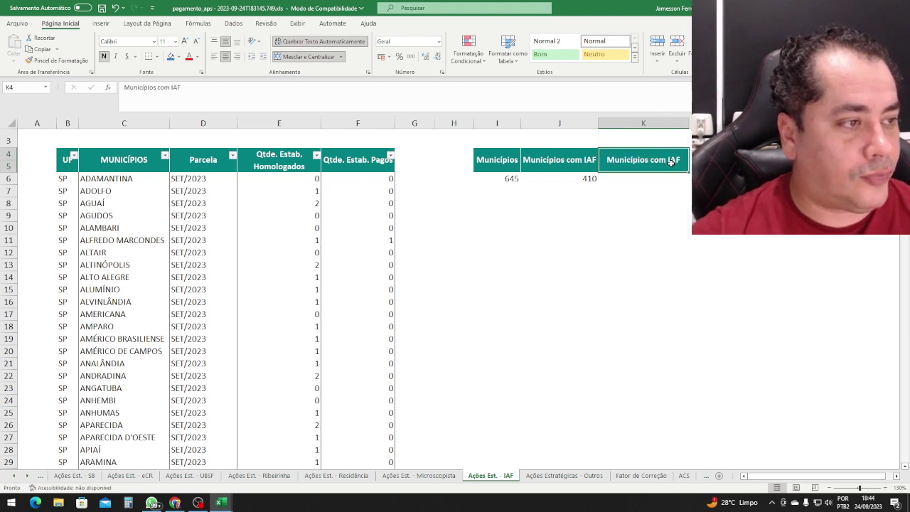
pyautogui.doubleClick(678, 158)
pyautogui.write('PAGOS')
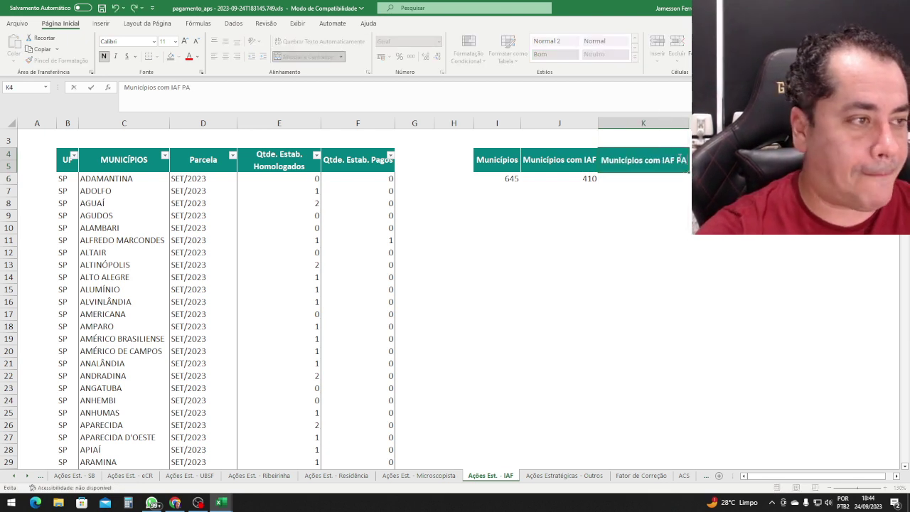
pyautogui.press('Return')
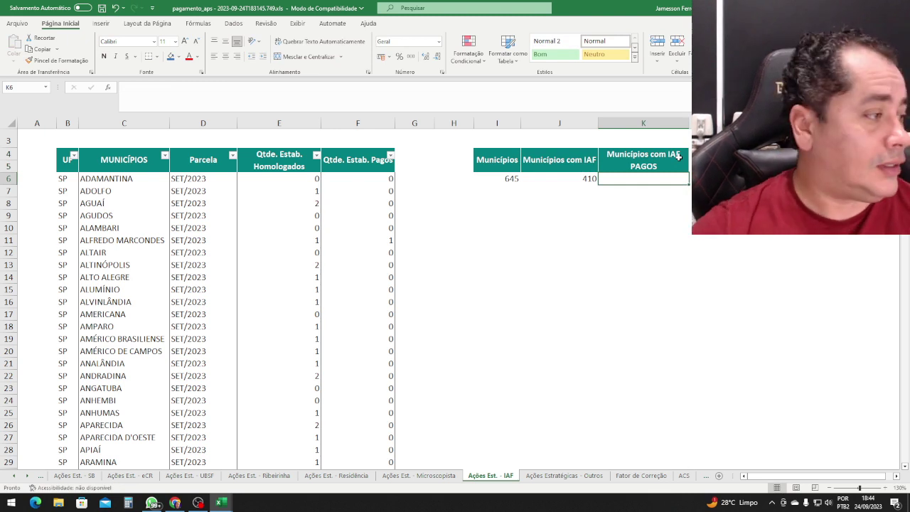
# Filter out the 0 values in both Qtde. Estab. Homologados and Qtde. Estab. Pagos to count municipalities with paid IAF
pyautogui.click(317, 155)
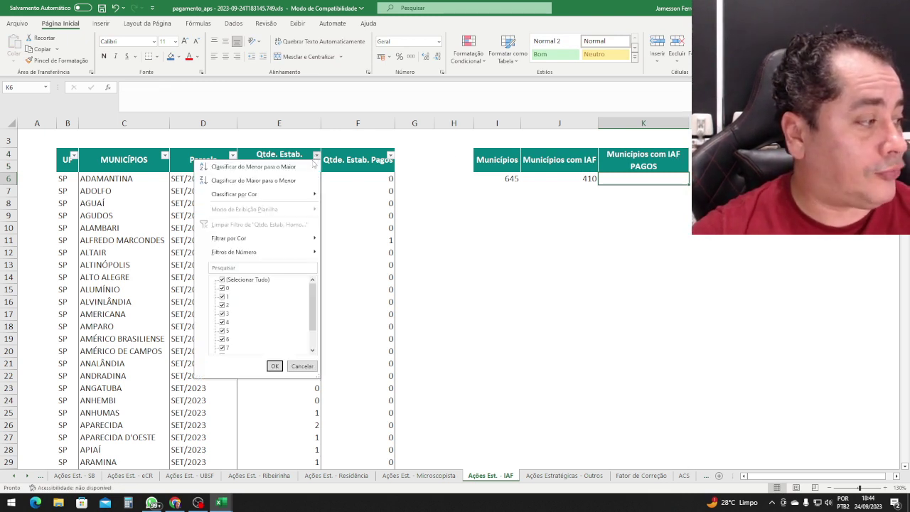
pyautogui.click(222, 288)
pyautogui.click(274, 365)
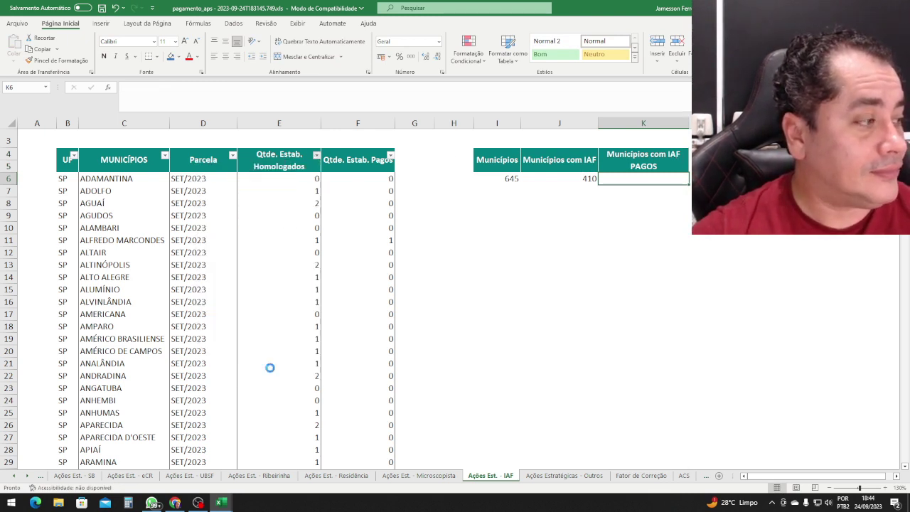
pyautogui.click(391, 156)
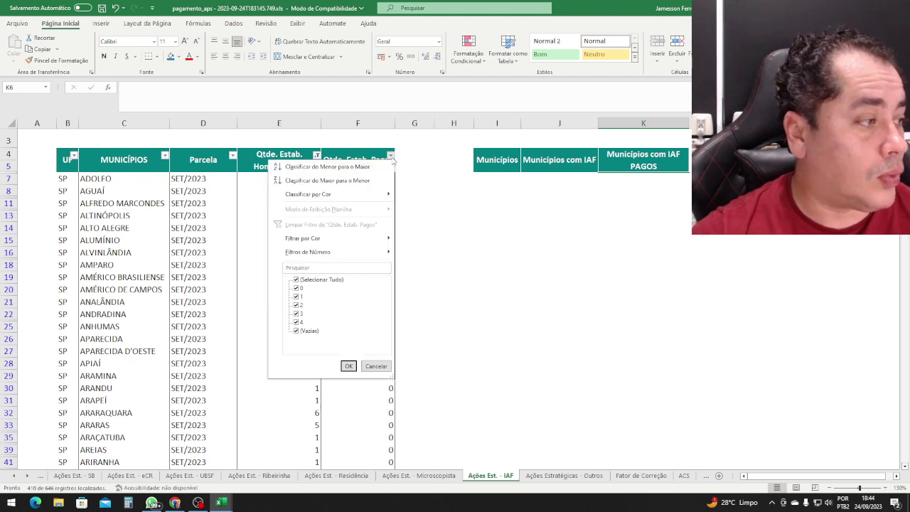
pyautogui.click(296, 288)
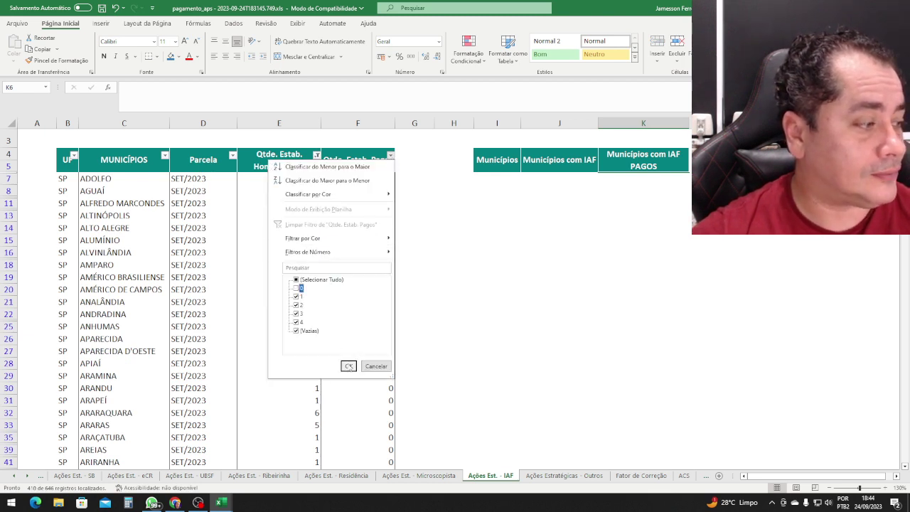
pyautogui.click(348, 365)
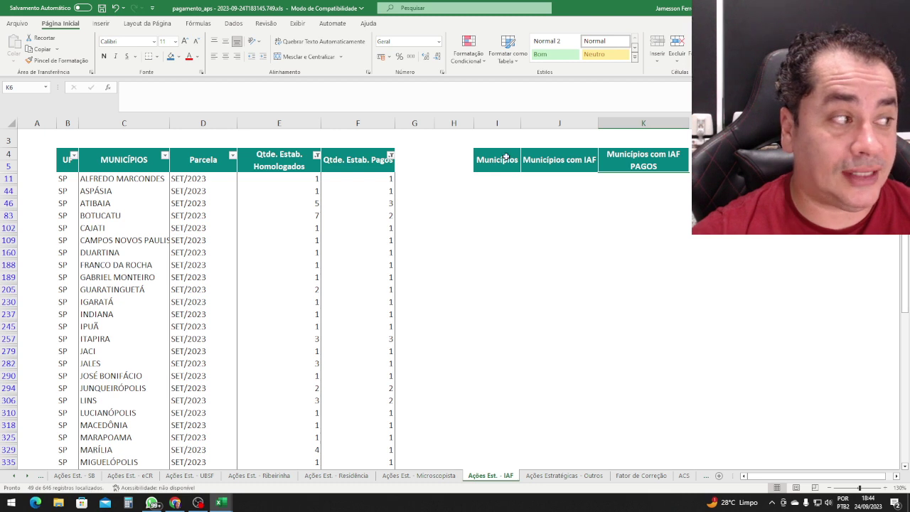
# Show all values again in Qtde. Estab. Pagos and Qtde. Estab. Homologados, and enter 49 in cell K6
pyautogui.click(390, 155)
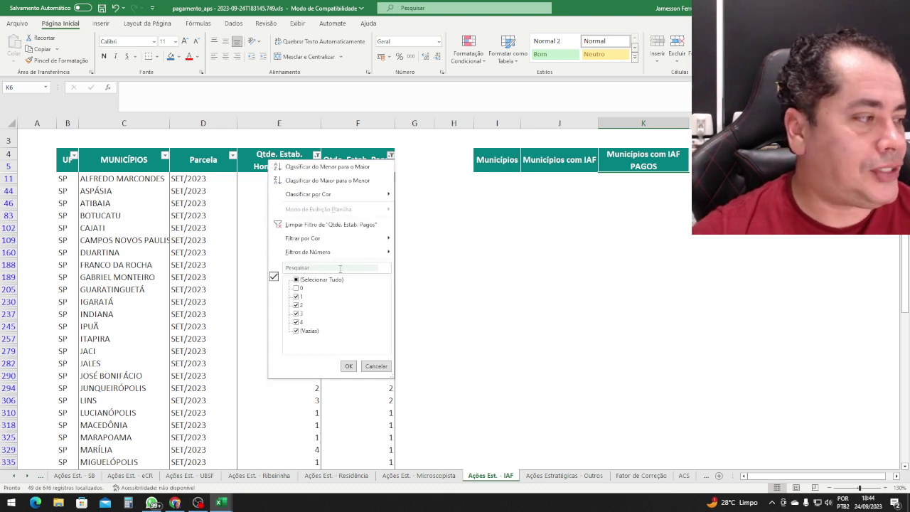
pyautogui.click(329, 281)
pyautogui.click(349, 365)
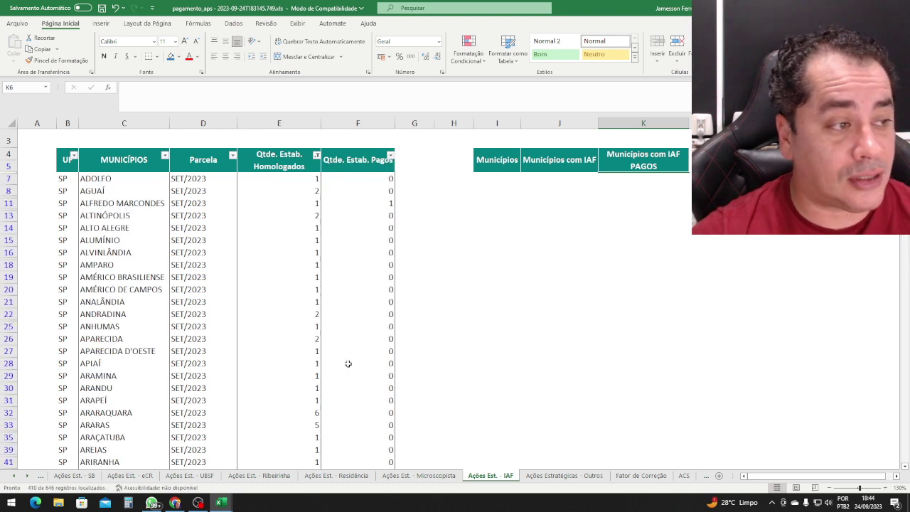
pyautogui.click(317, 155)
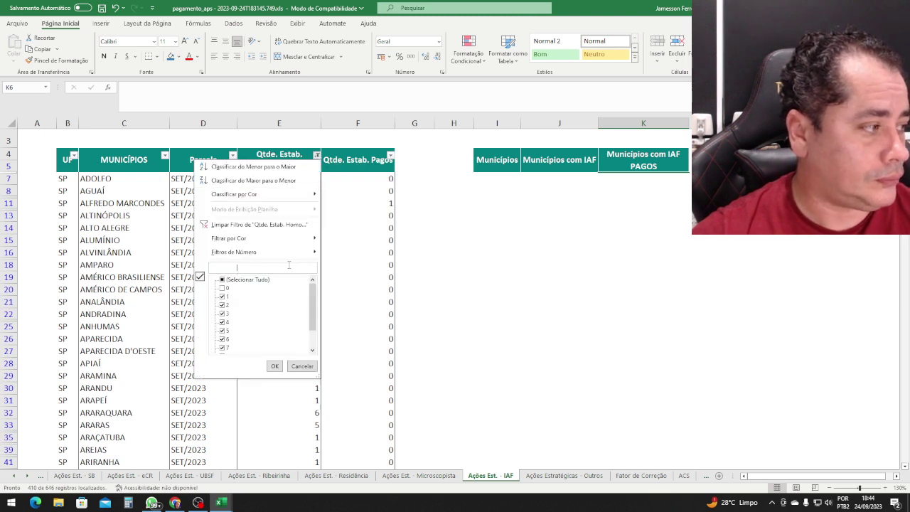
pyautogui.click(253, 281)
pyautogui.click(275, 366)
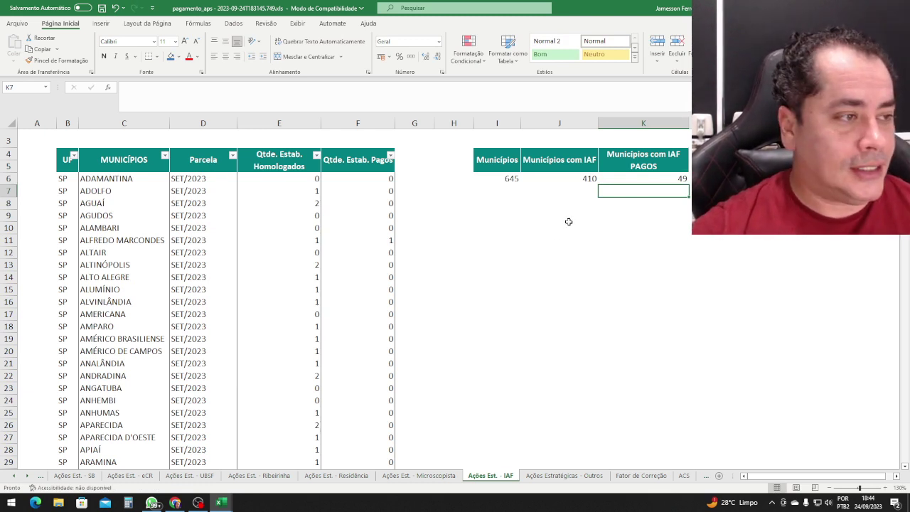
# Calculate the share of municipalities with IAF in cell J7 with =J6/I6 and format it as a percentage
pyautogui.moveTo(817, 477); pyautogui.dragTo(825, 478)
pyautogui.click(460, 180)
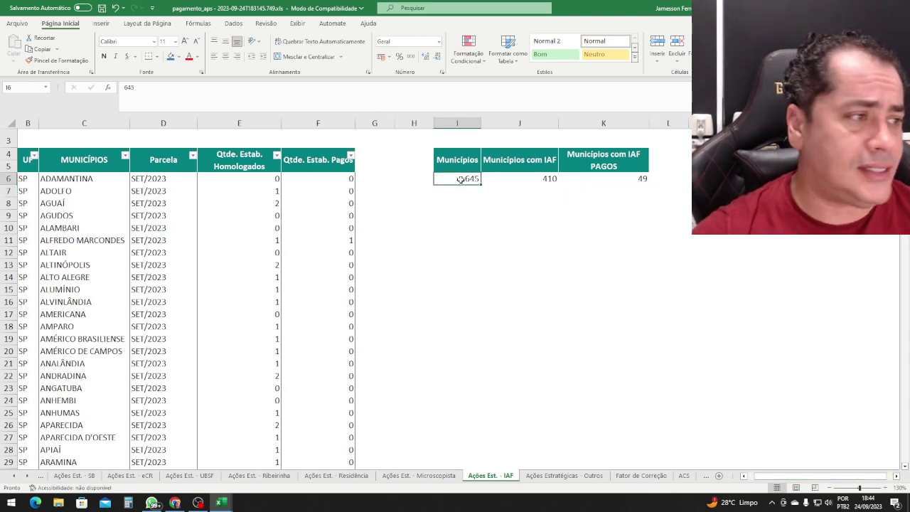
pyautogui.press('Right')
pyautogui.press('Down')
pyautogui.write('=')
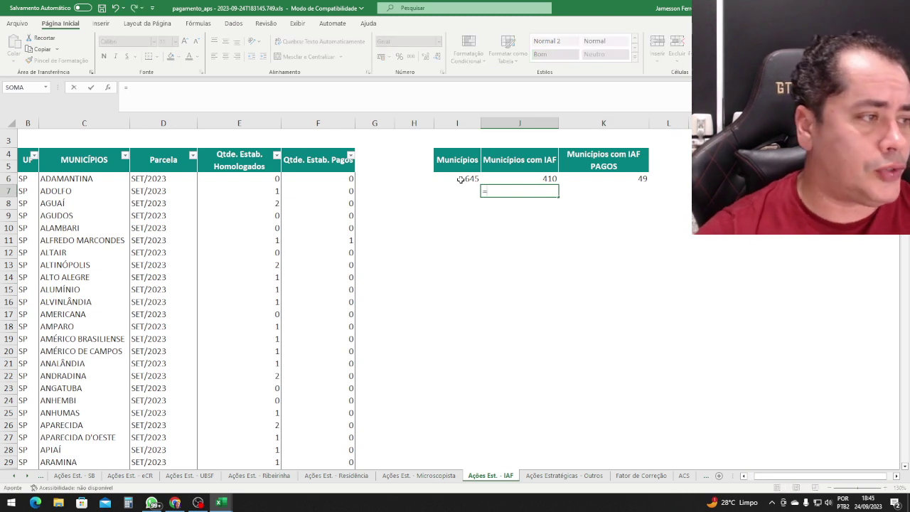
pyautogui.press('Up')
pyautogui.write('/')
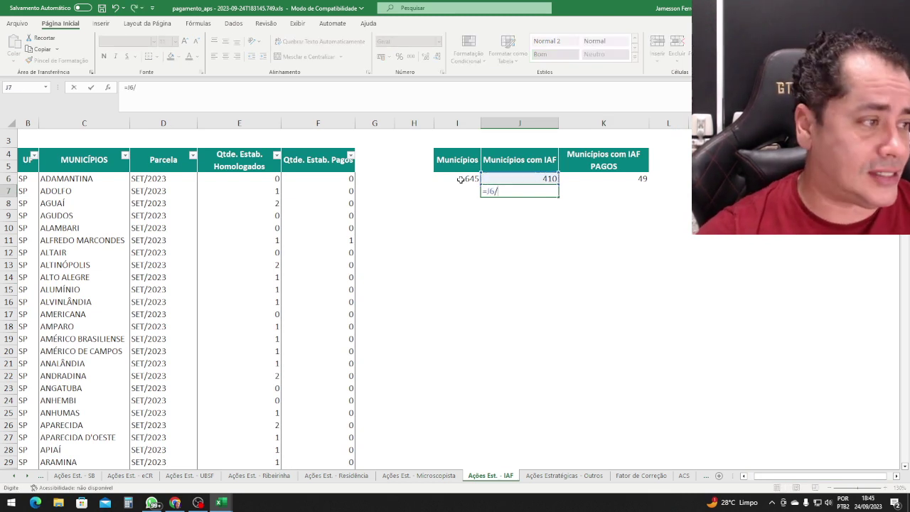
pyautogui.click(460, 179)
pyautogui.hotkey('ctrl', 'Return')
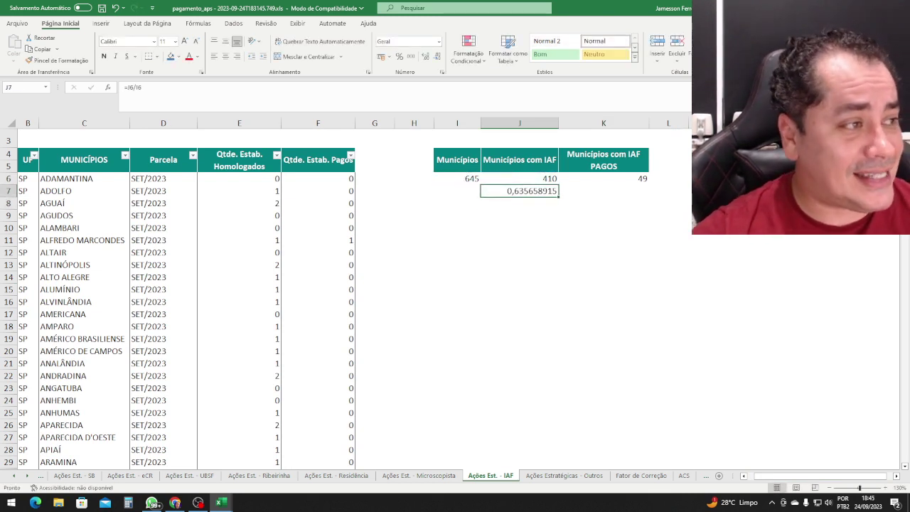
pyautogui.click(399, 56)
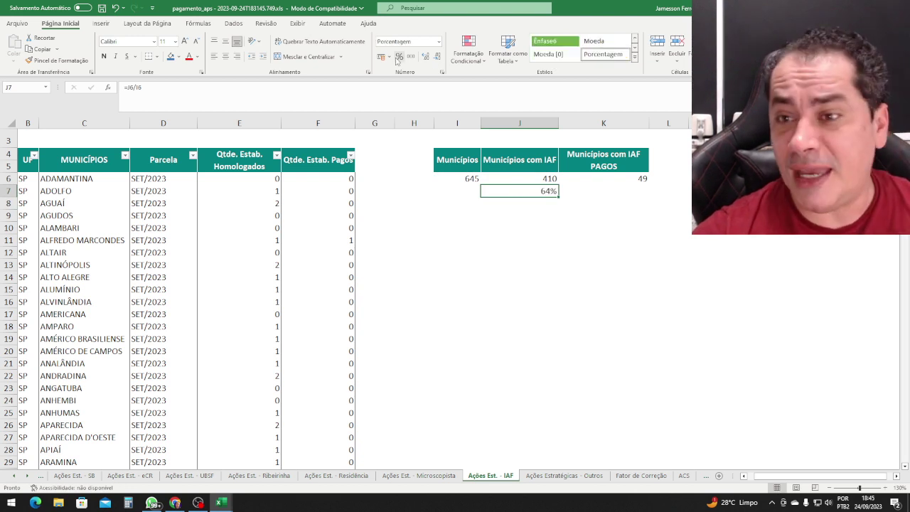
# Calculate the share of IAF municipalities with paid IAF in cell K7 with =K6/J6 and format it as a percentage
pyautogui.click(613, 179)
pyautogui.click(533, 179)
pyautogui.click(619, 191)
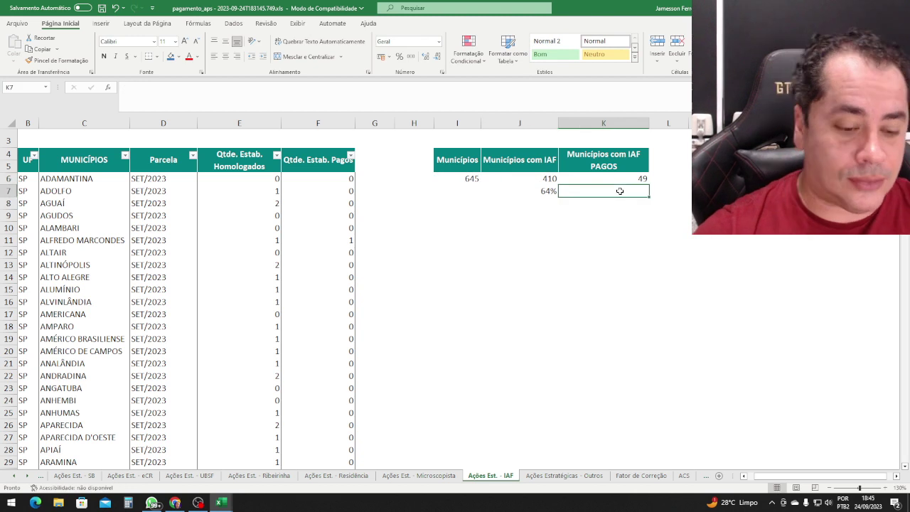
pyautogui.write('=')
pyautogui.press('Up')
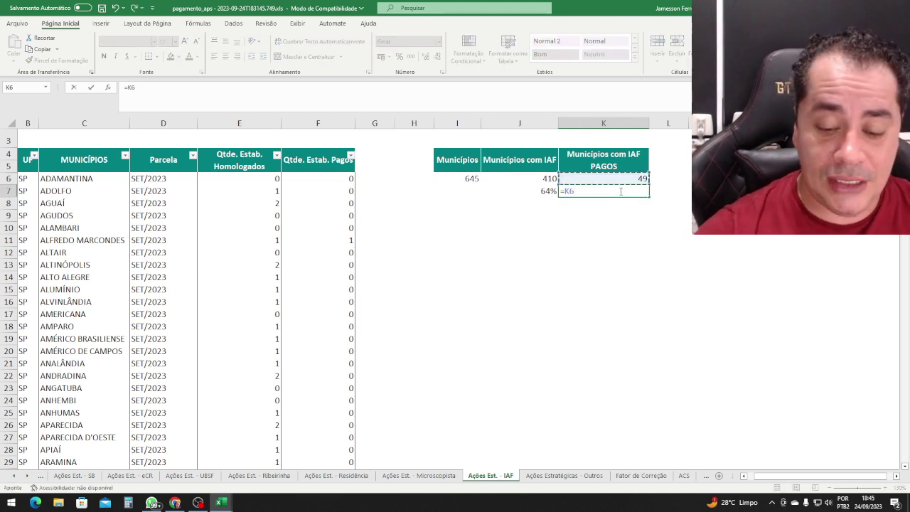
pyautogui.write('/')
pyautogui.press('Up')
pyautogui.press('Left')
pyautogui.press('Return')
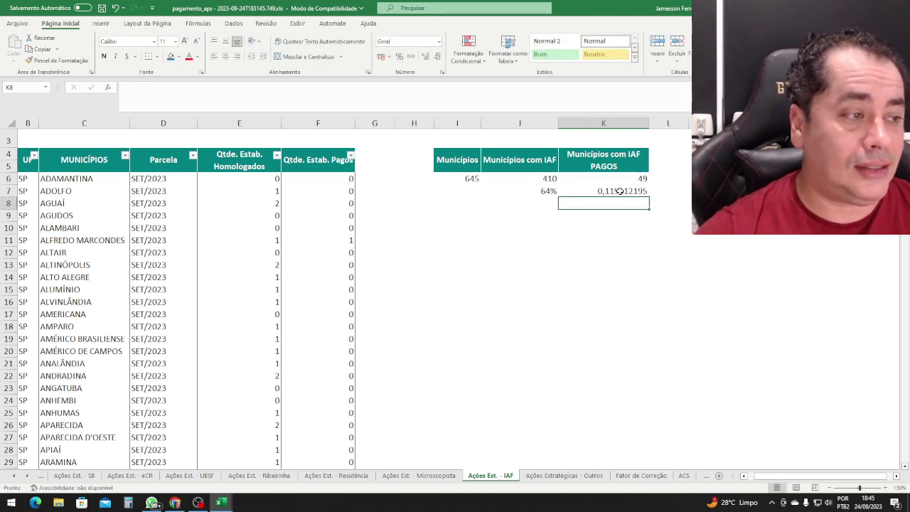
pyautogui.click(619, 191)
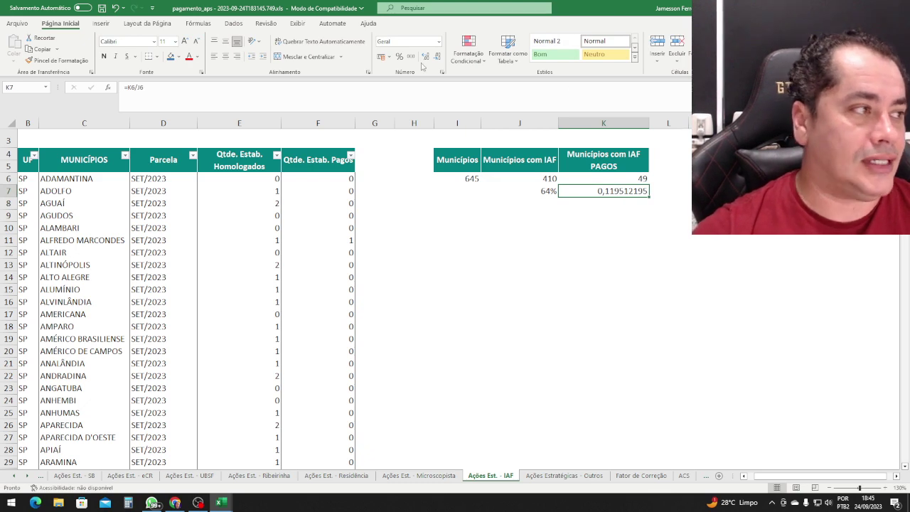
pyautogui.click(399, 56)
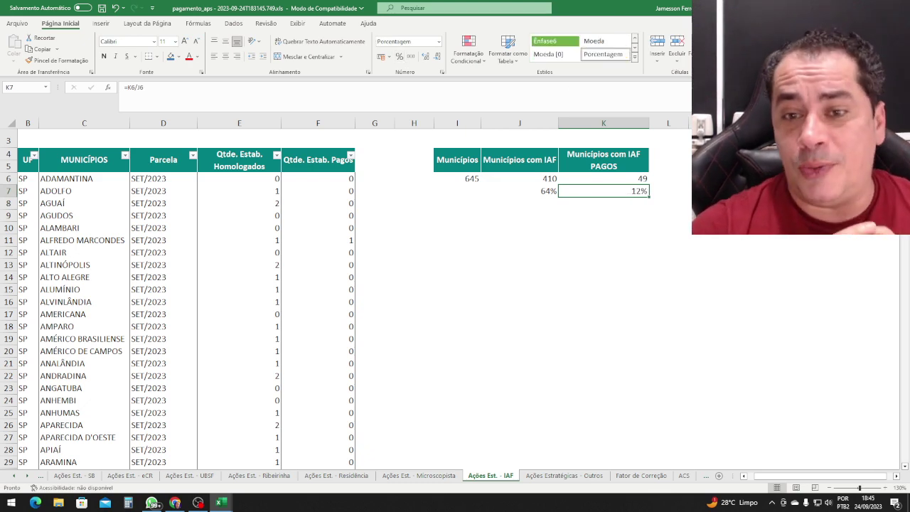
pyautogui.scroll(-1, 326, 298)
pyautogui.scroll(2, 644, 313)
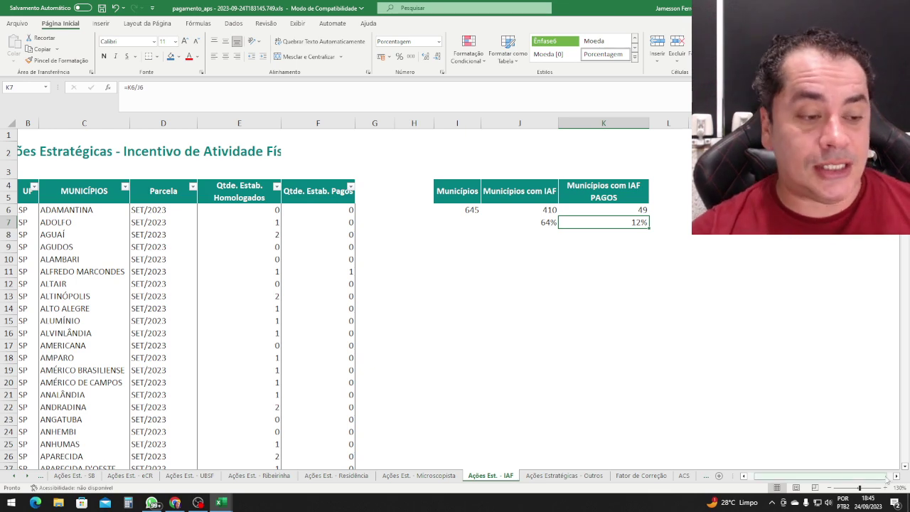
pyautogui.click(886, 488)
pyautogui.click(886, 488)
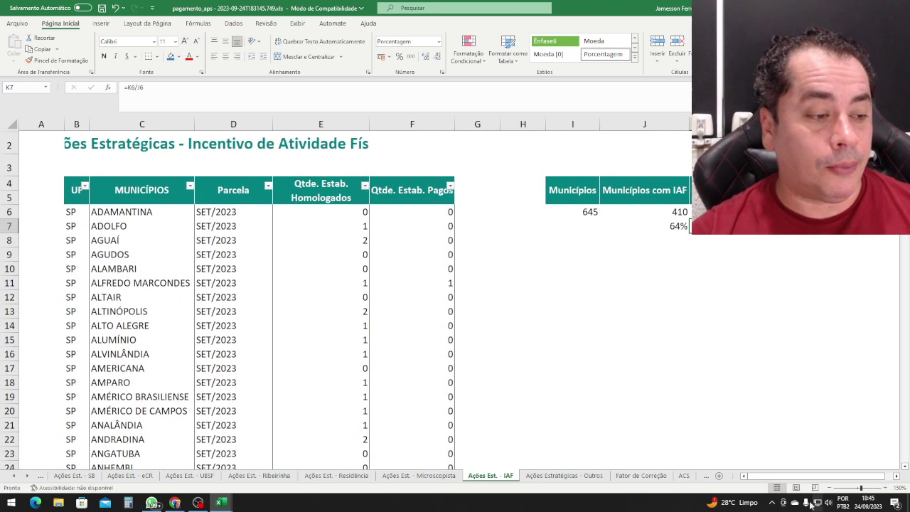
pyautogui.moveTo(783, 477); pyautogui.dragTo(815, 480)
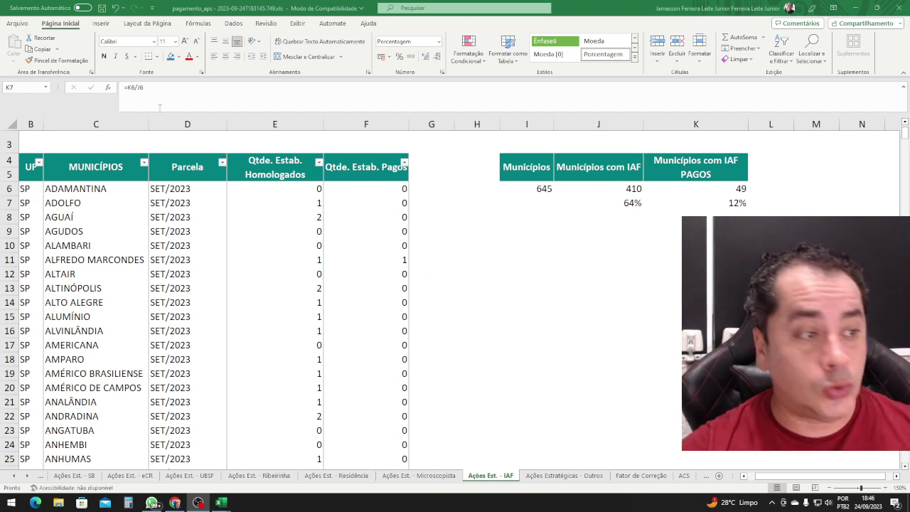
# Switch to the Canva design "Cópia de Aula 05 - e-gestor AB" in Chrome and present its closing OBRIGADO slide in full screen
pyautogui.hotkey('alt', 'Tab')
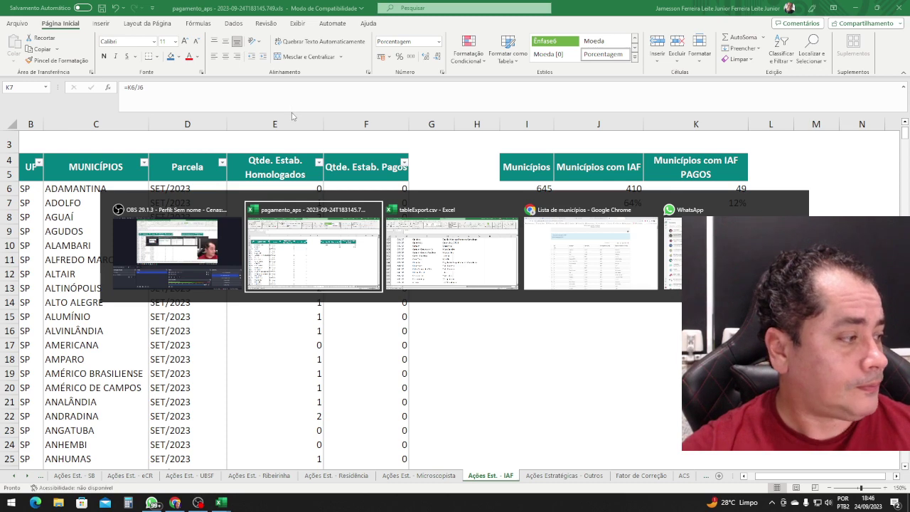
pyautogui.press('Tab')
pyautogui.press('Tab')
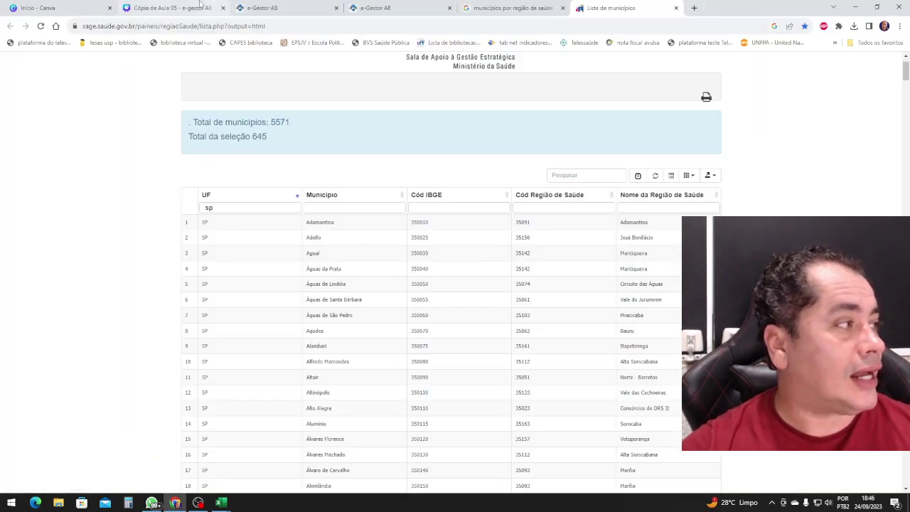
pyautogui.click(174, 8)
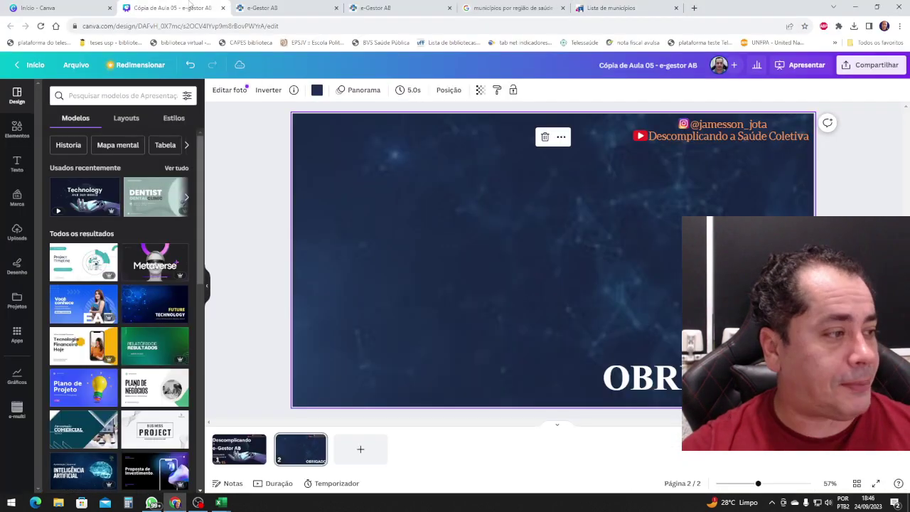
pyautogui.click(797, 66)
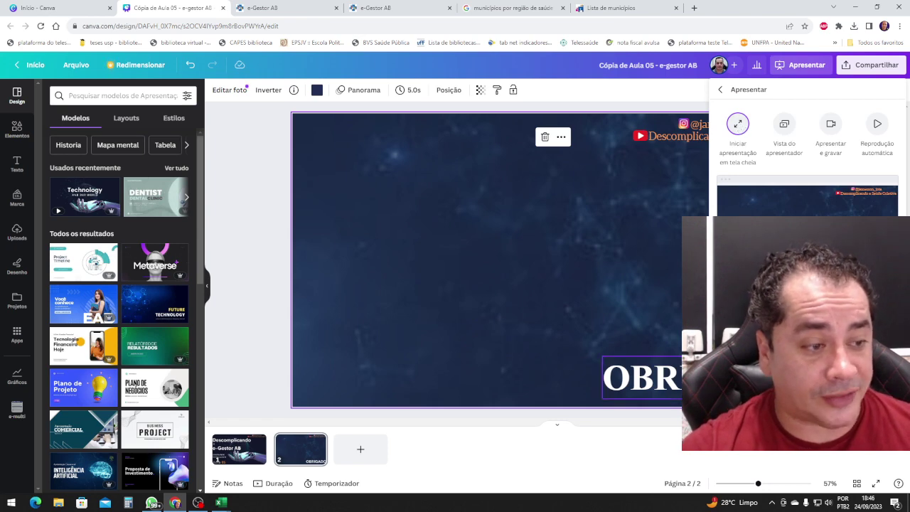
pyautogui.click(737, 123)
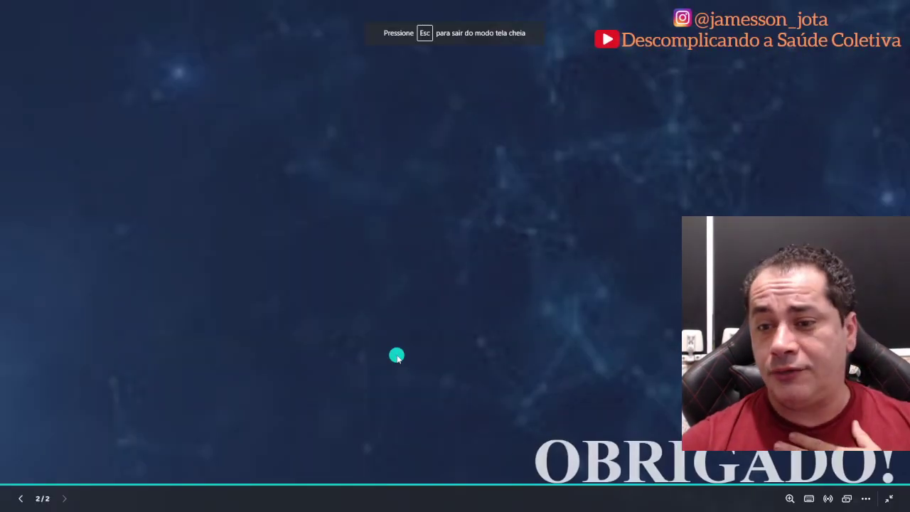